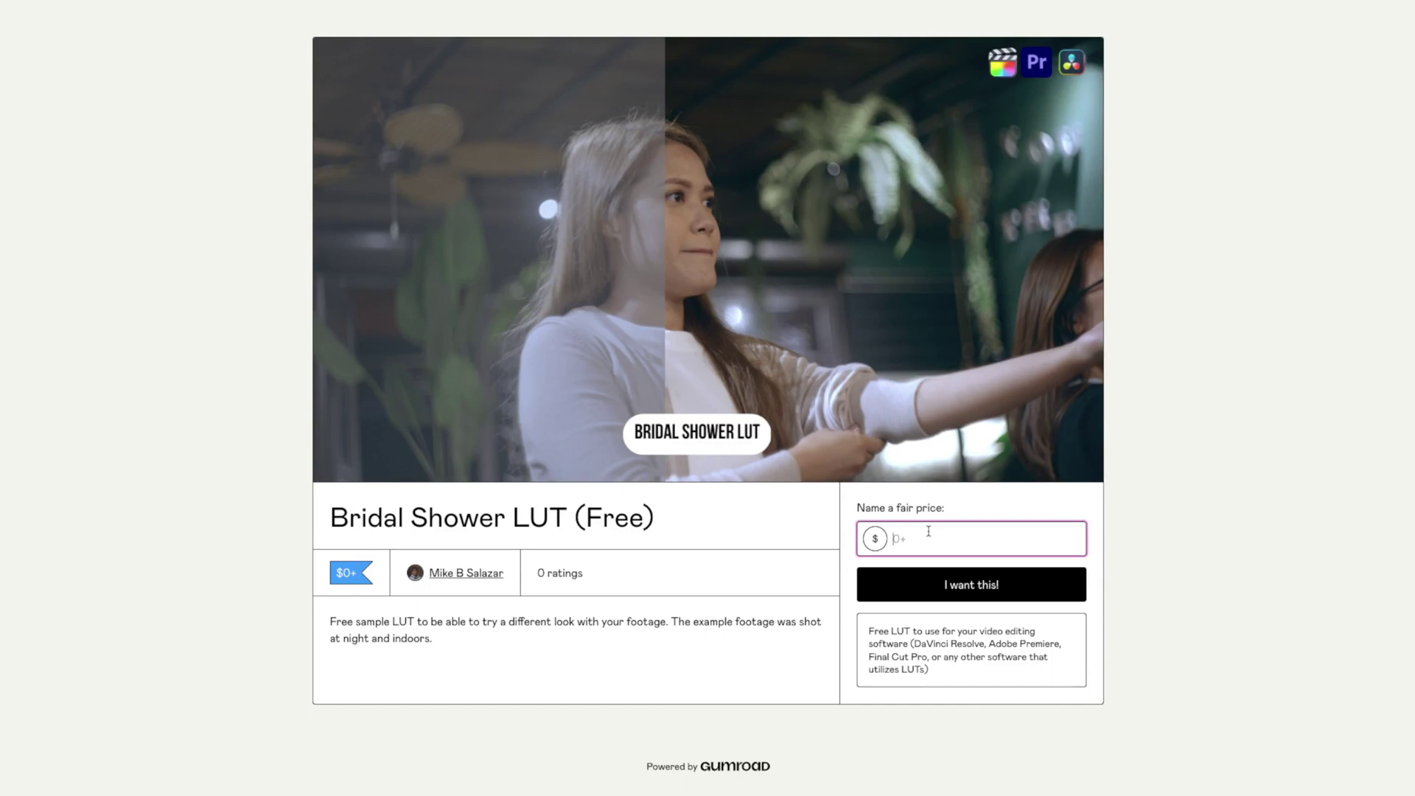
# - Enter 0 as the fair price and claim the Bridal Shower LUT with 'I want this!'
pyautogui.write('0')
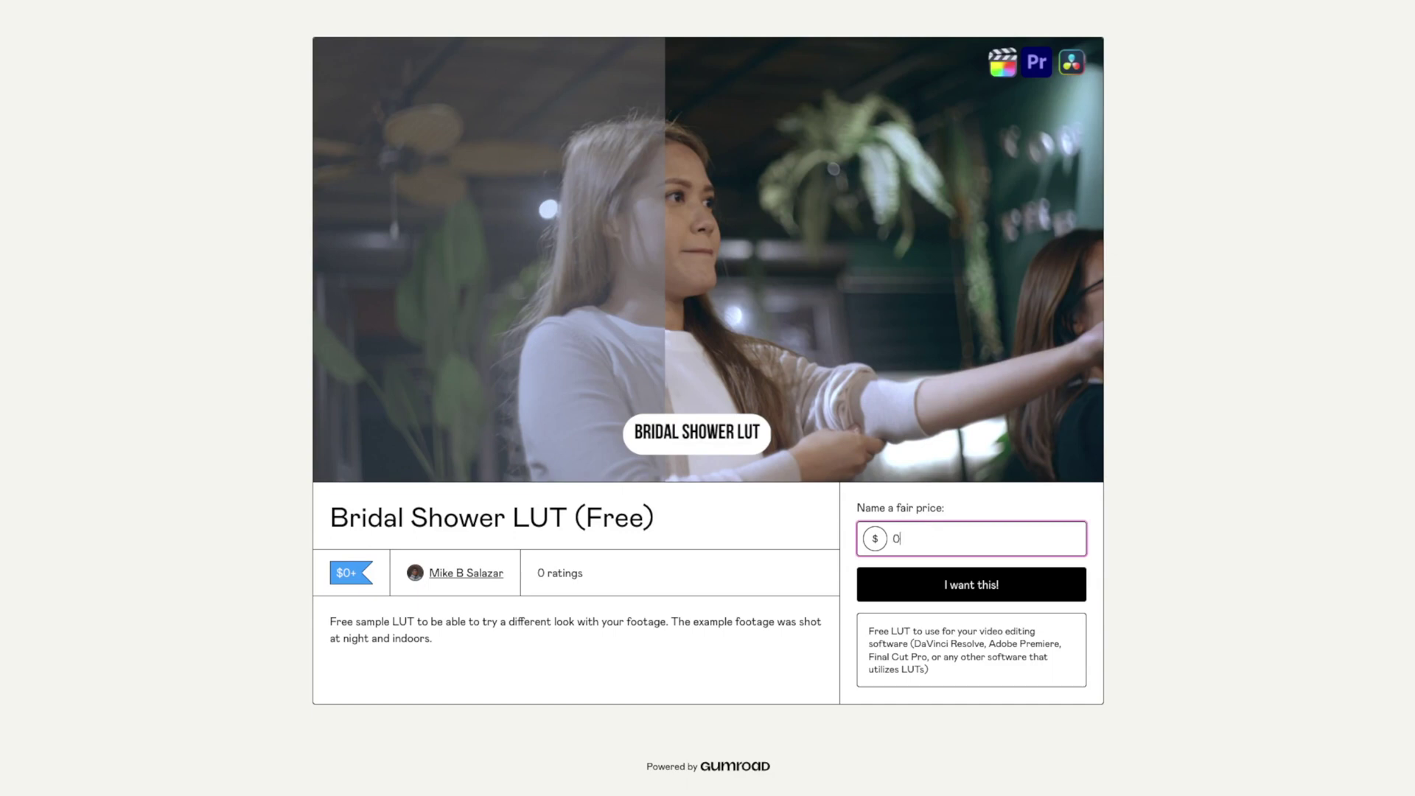
pyautogui.click(967, 584)
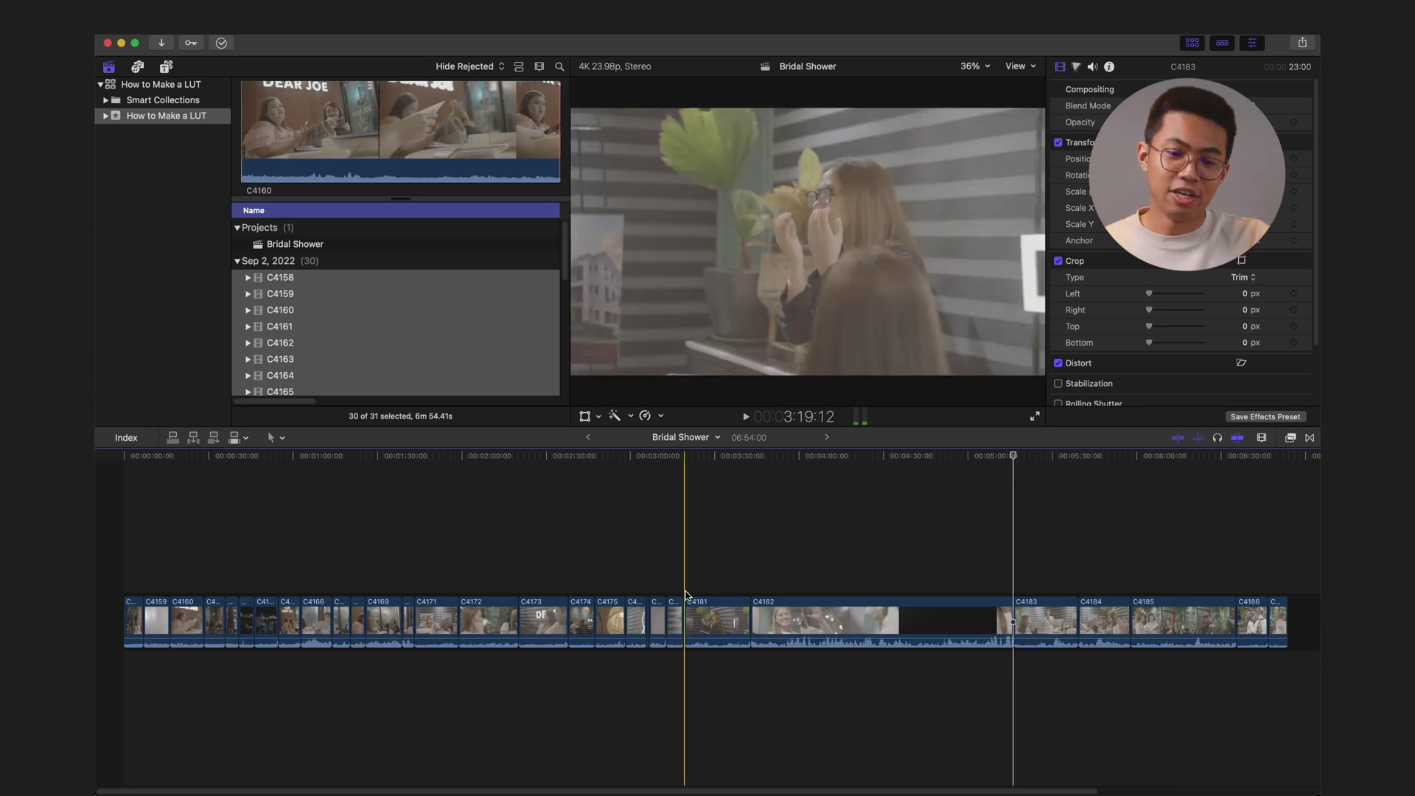
# - Move the playhead onto clip C4169 in the Bridal Shower timeline
pyautogui.click(387, 562)
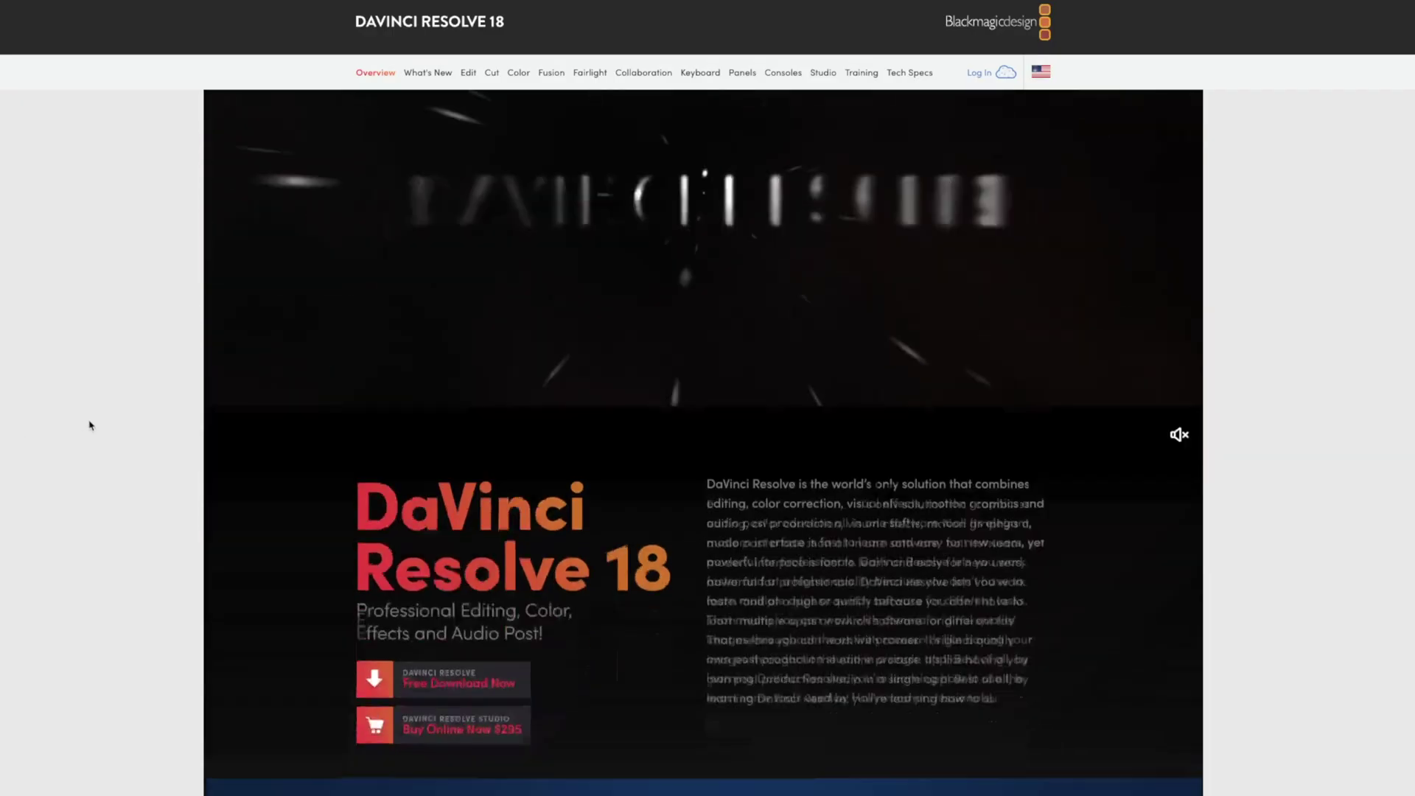
# - Choose the free DaVinci Resolve 18 Mac OS X download and begin the registration form at First Name
pyautogui.click(458, 658)
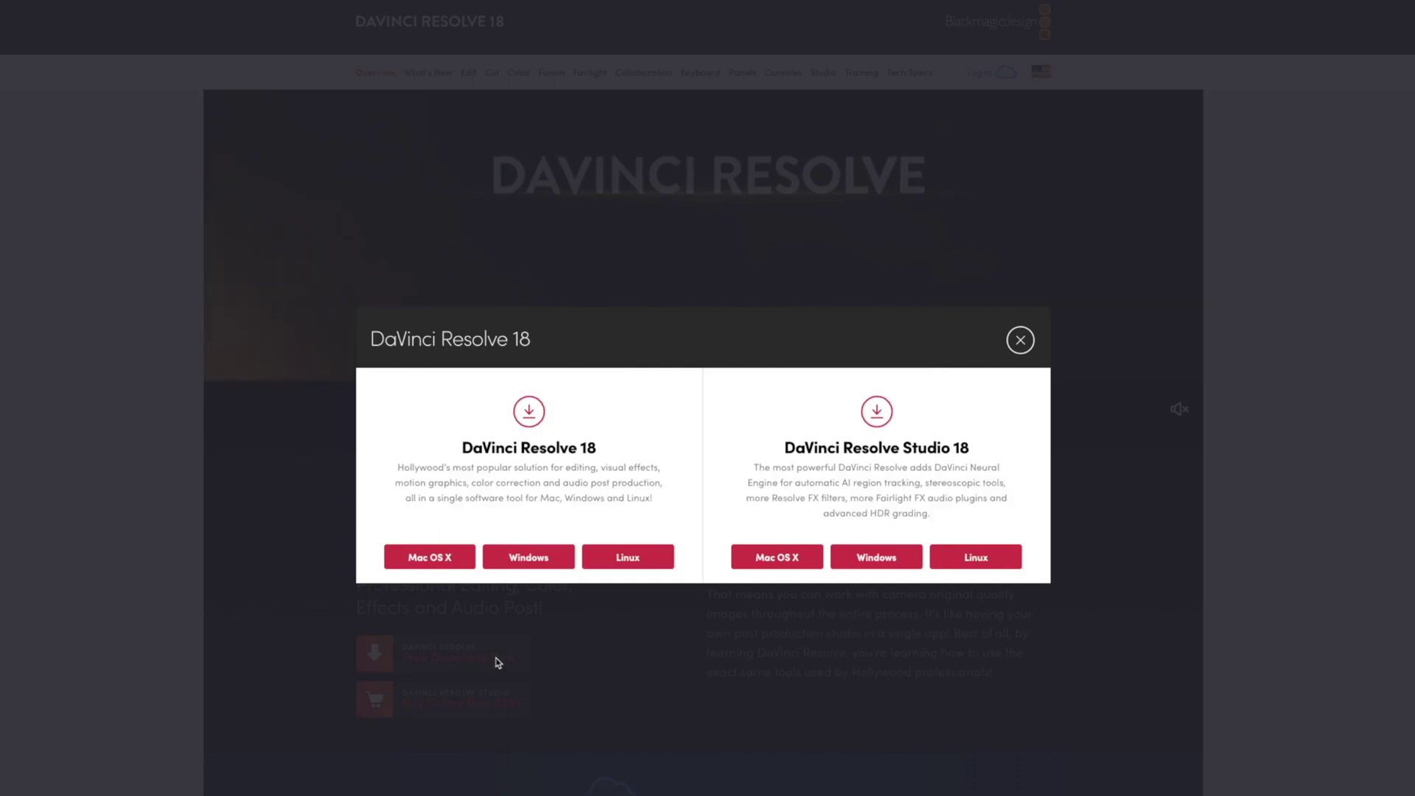
pyautogui.click(435, 562)
pyautogui.click(538, 271)
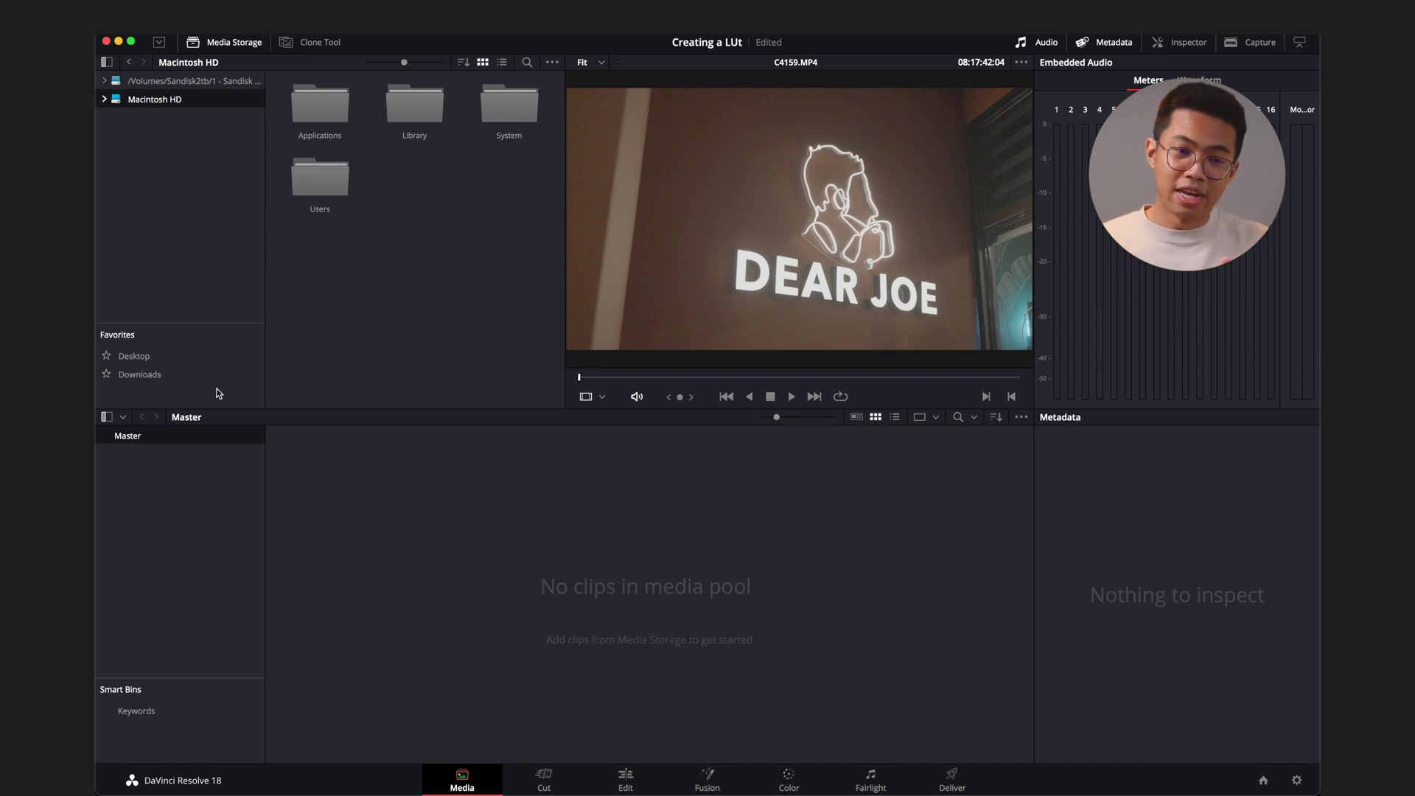
# - Browse Media Storage to Desktop > 000 - how to make a LUT > Sample Clip and preview C4159
pyautogui.click(159, 356)
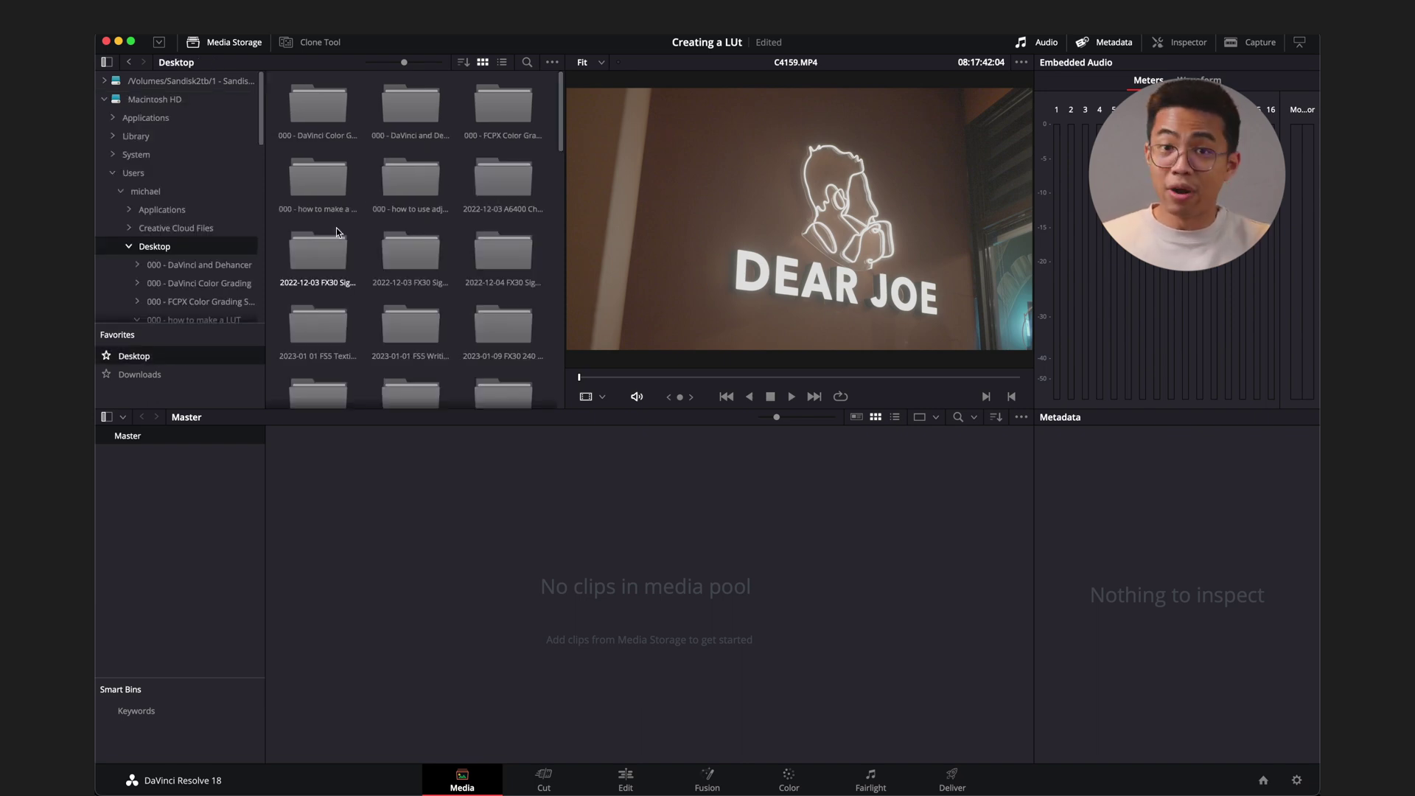
pyautogui.doubleClick(326, 191)
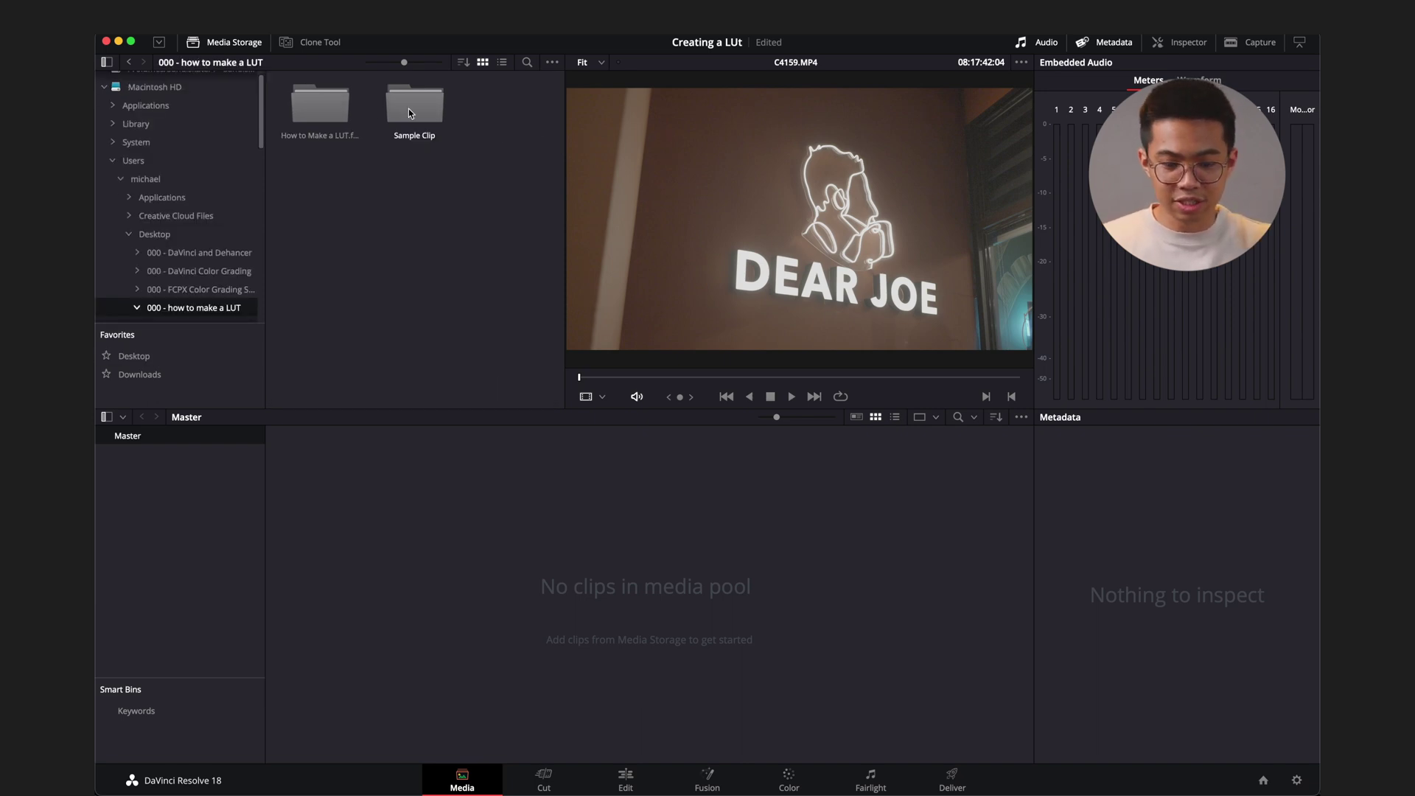
pyautogui.doubleClick(411, 107)
pyautogui.click(442, 131)
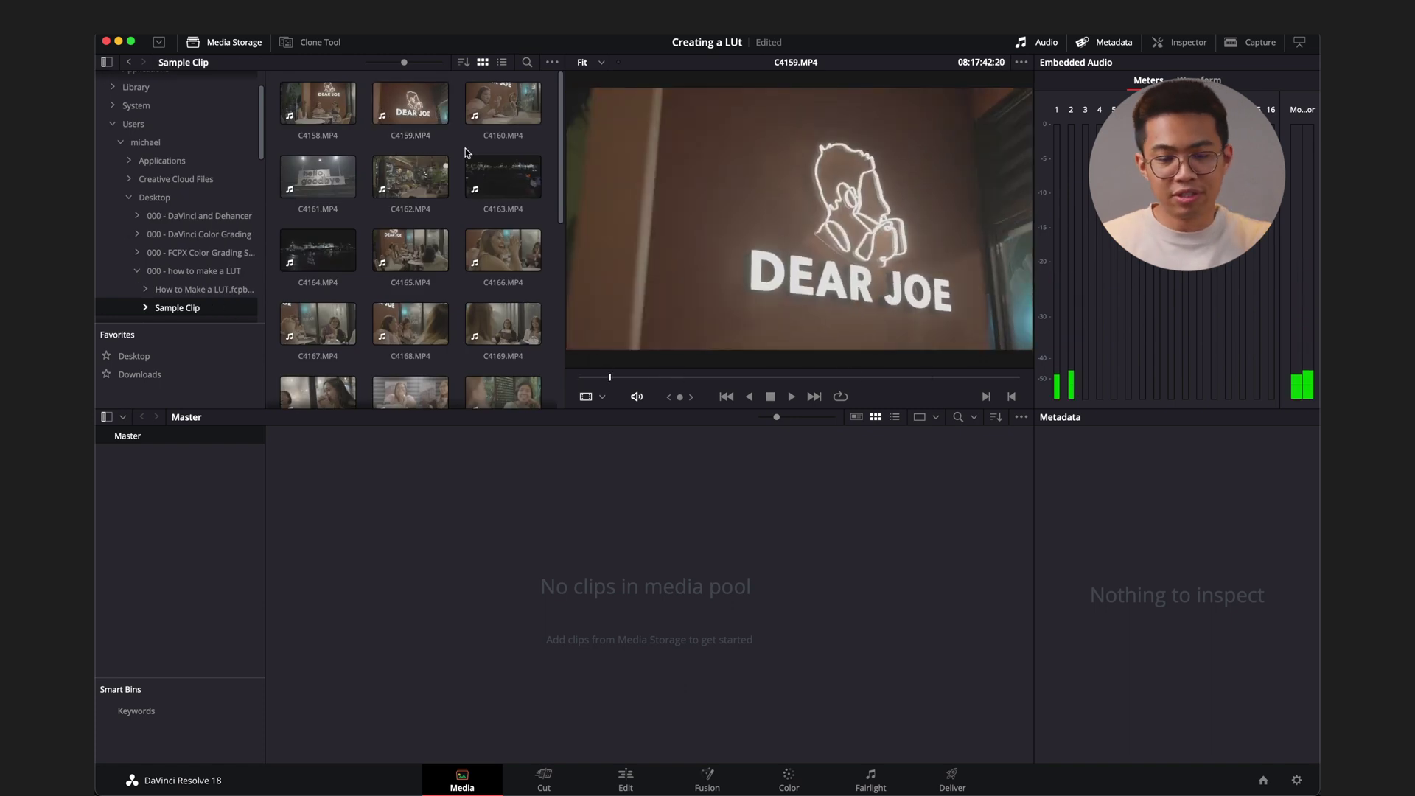
# - Add every Sample Clip file to the media pool without changing the frame rate, shown as a list
pyautogui.press('super+a')
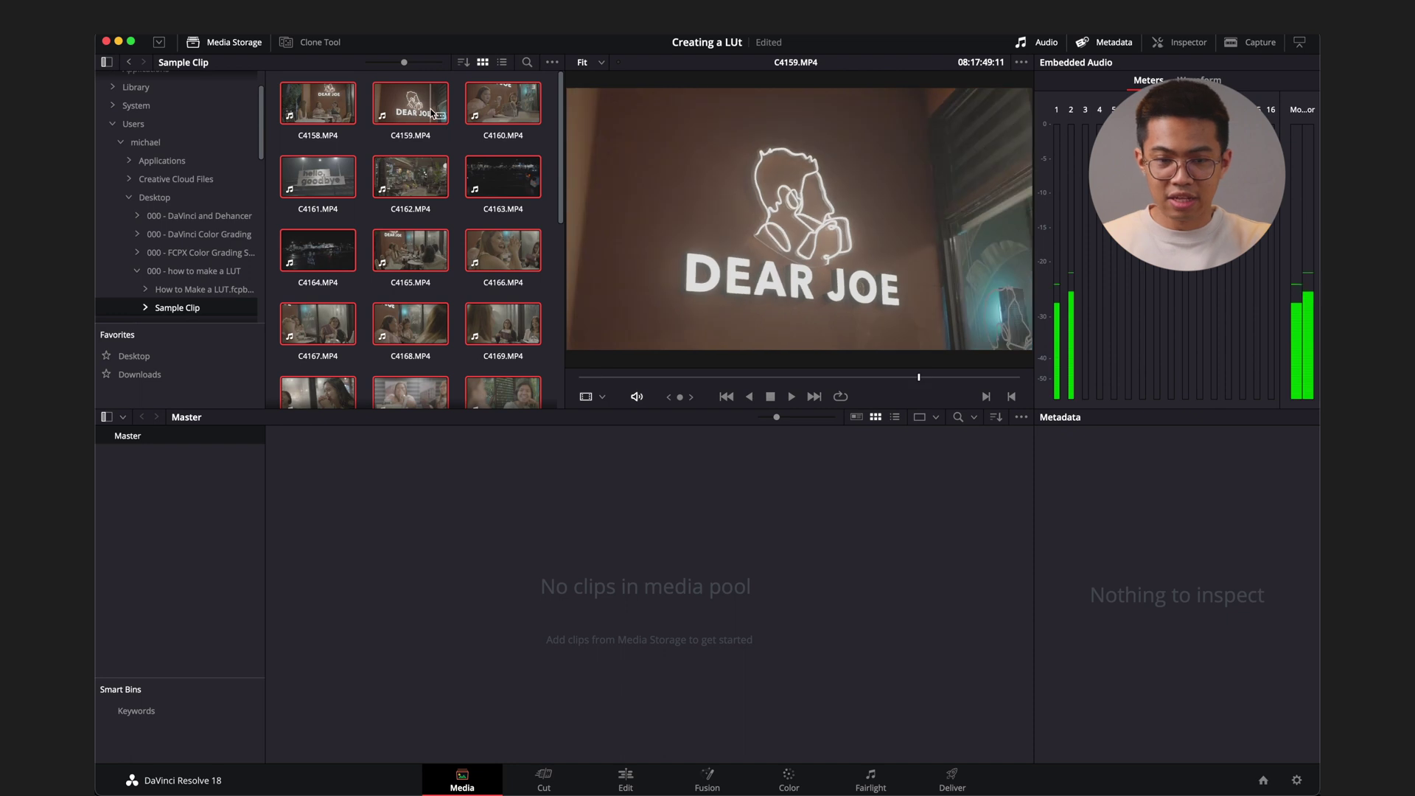
pyautogui.moveTo(431, 103); pyautogui.dragTo(483, 506)
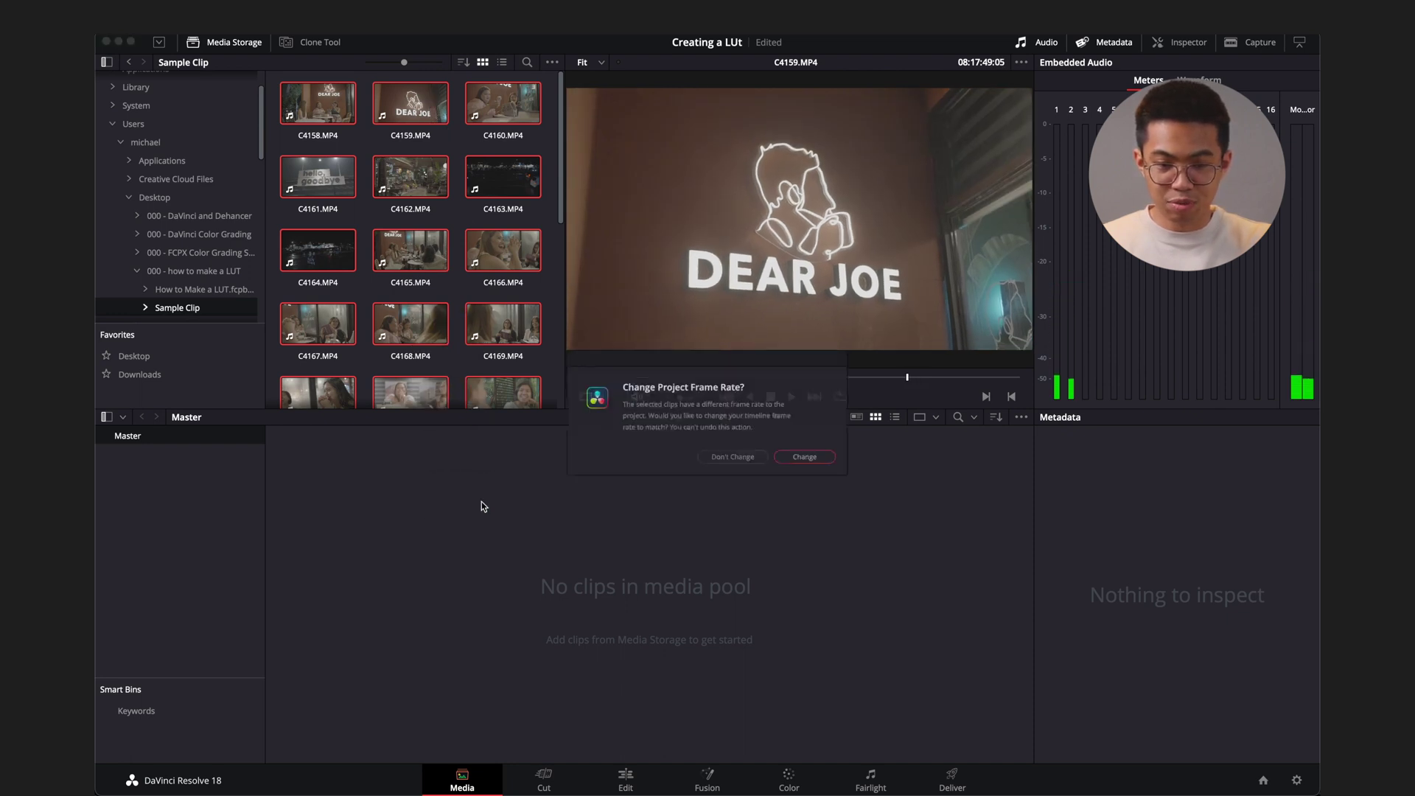
pyautogui.click(738, 467)
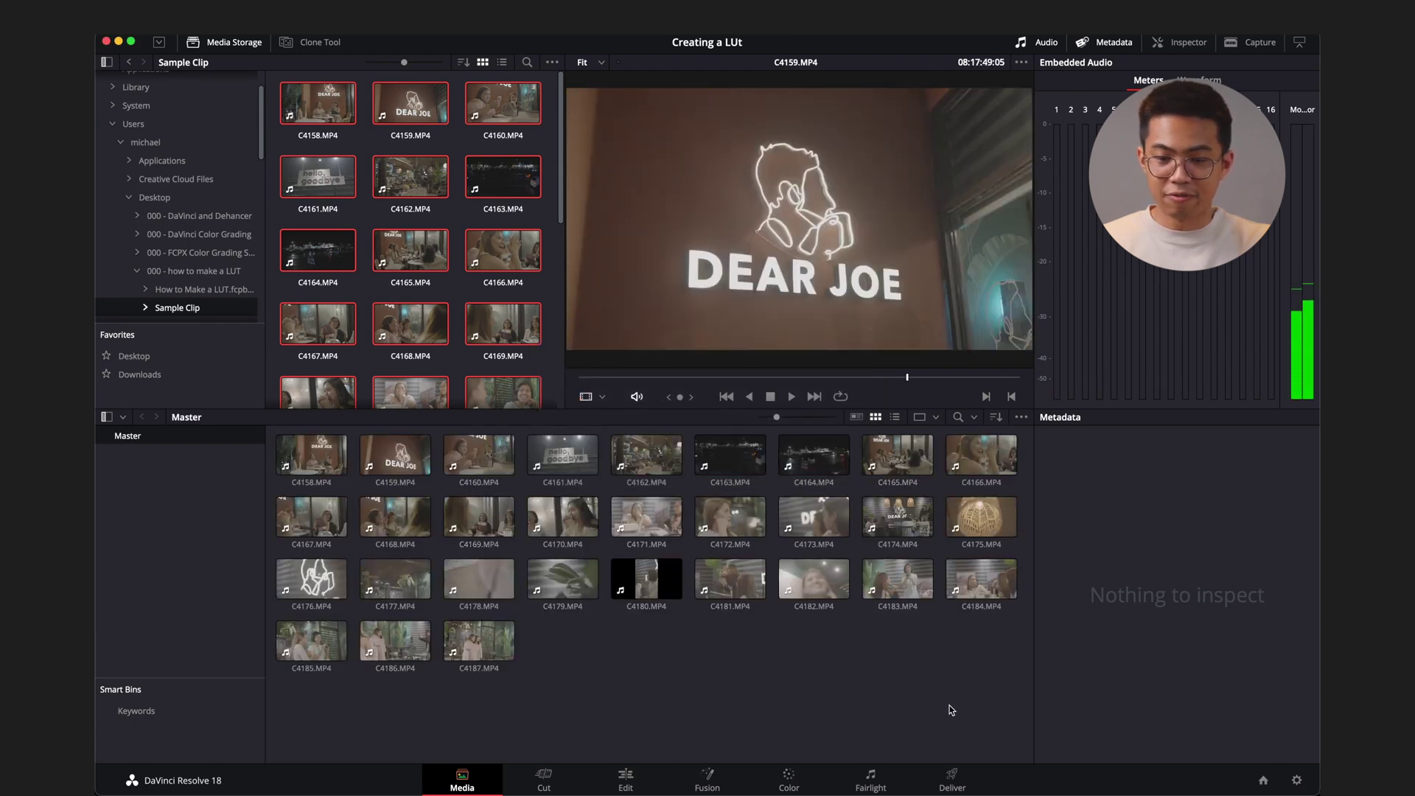
pyautogui.click(895, 417)
# - Select all 30 clips in the media pool list
pyautogui.click(439, 496)
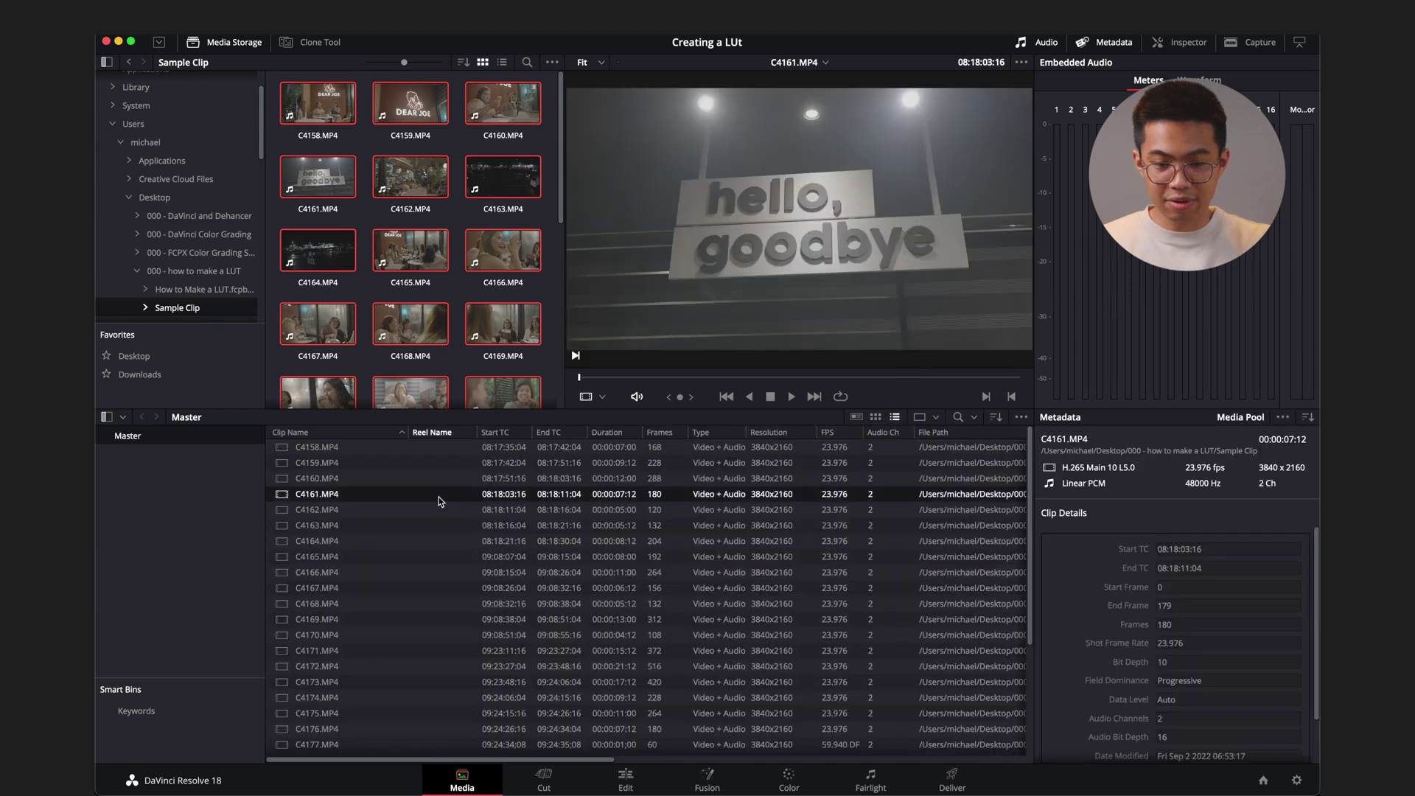
pyautogui.click(391, 462)
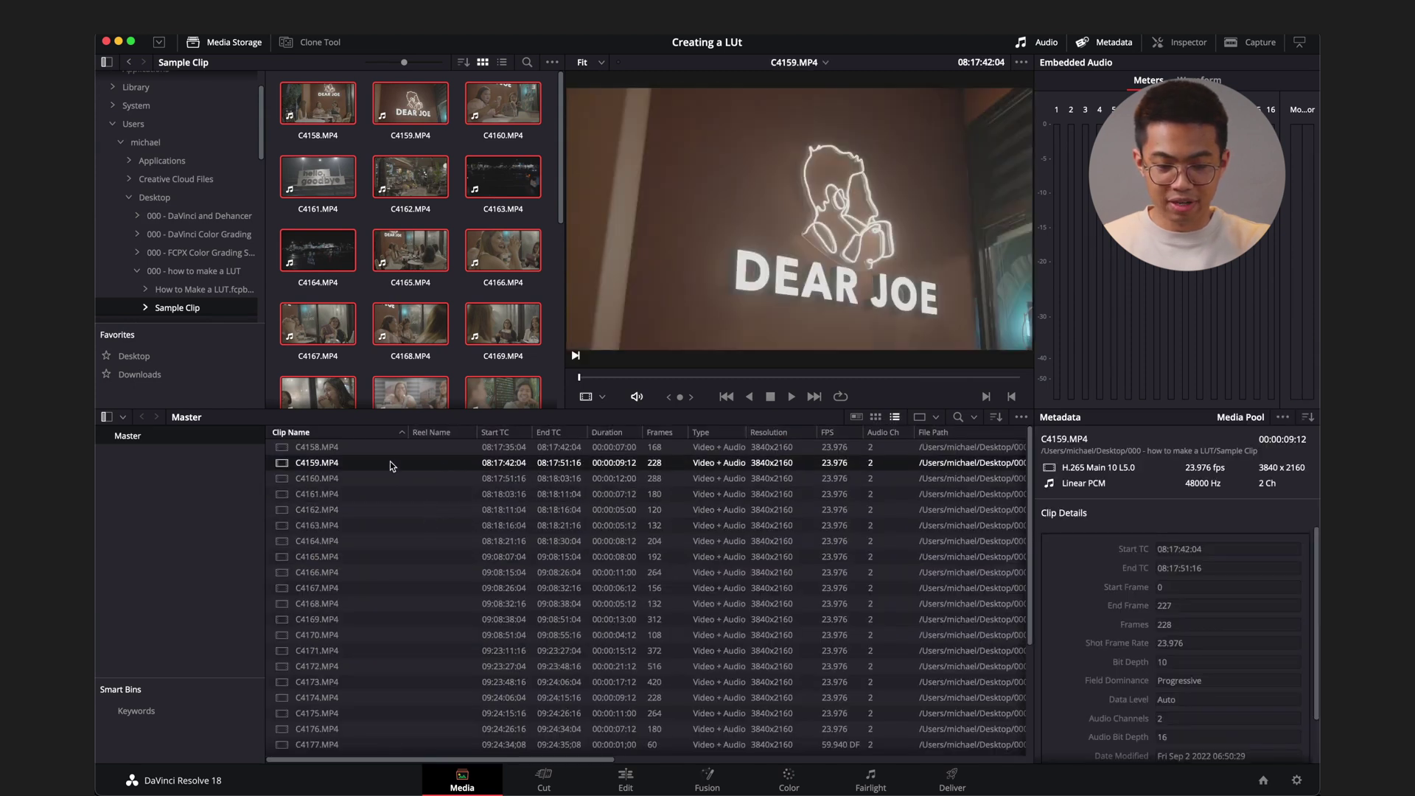
pyautogui.press('super+a')
# - Create a new timeline named LUT from the selected clips with a custom 23.976 fps frame rate
pyautogui.rightClick(391, 461)
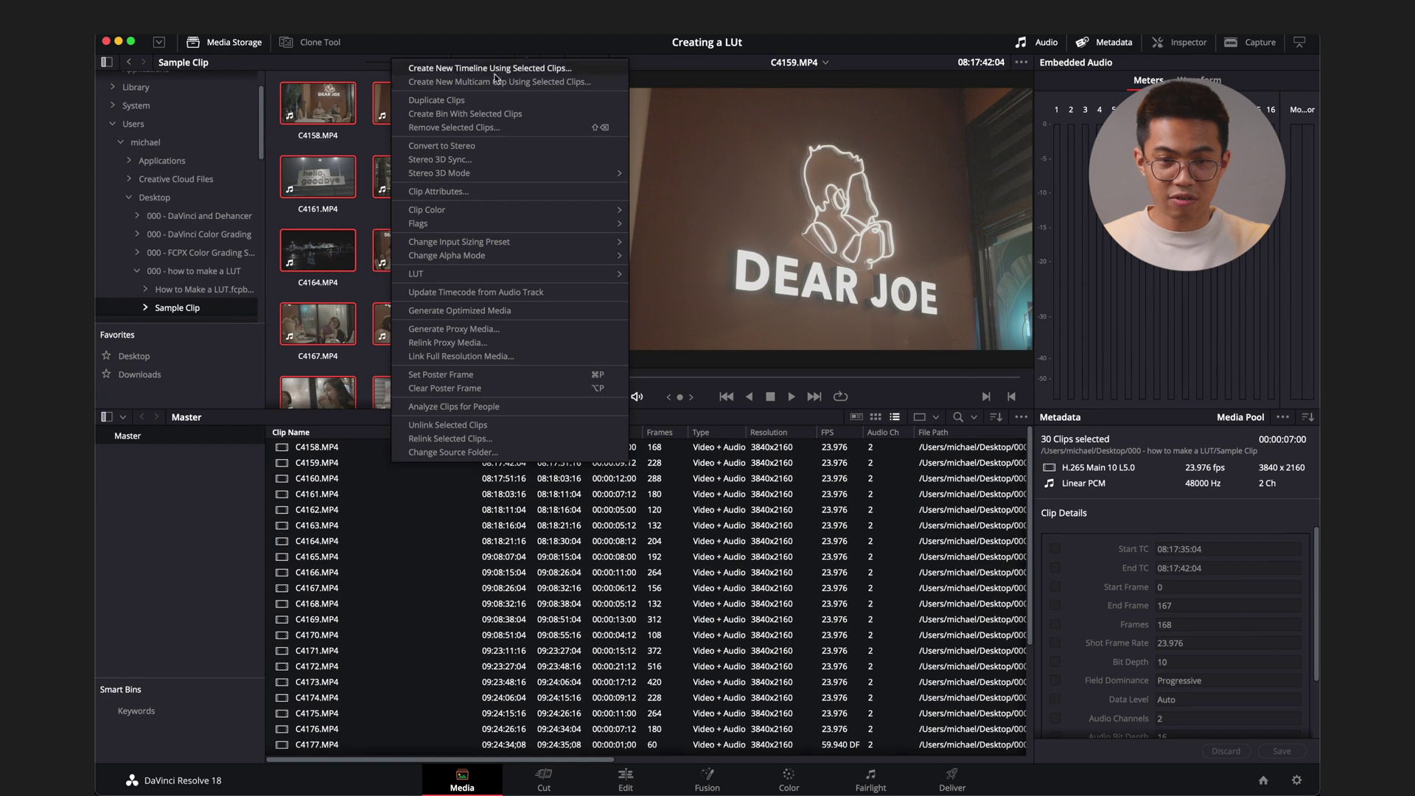
pyautogui.click(497, 69)
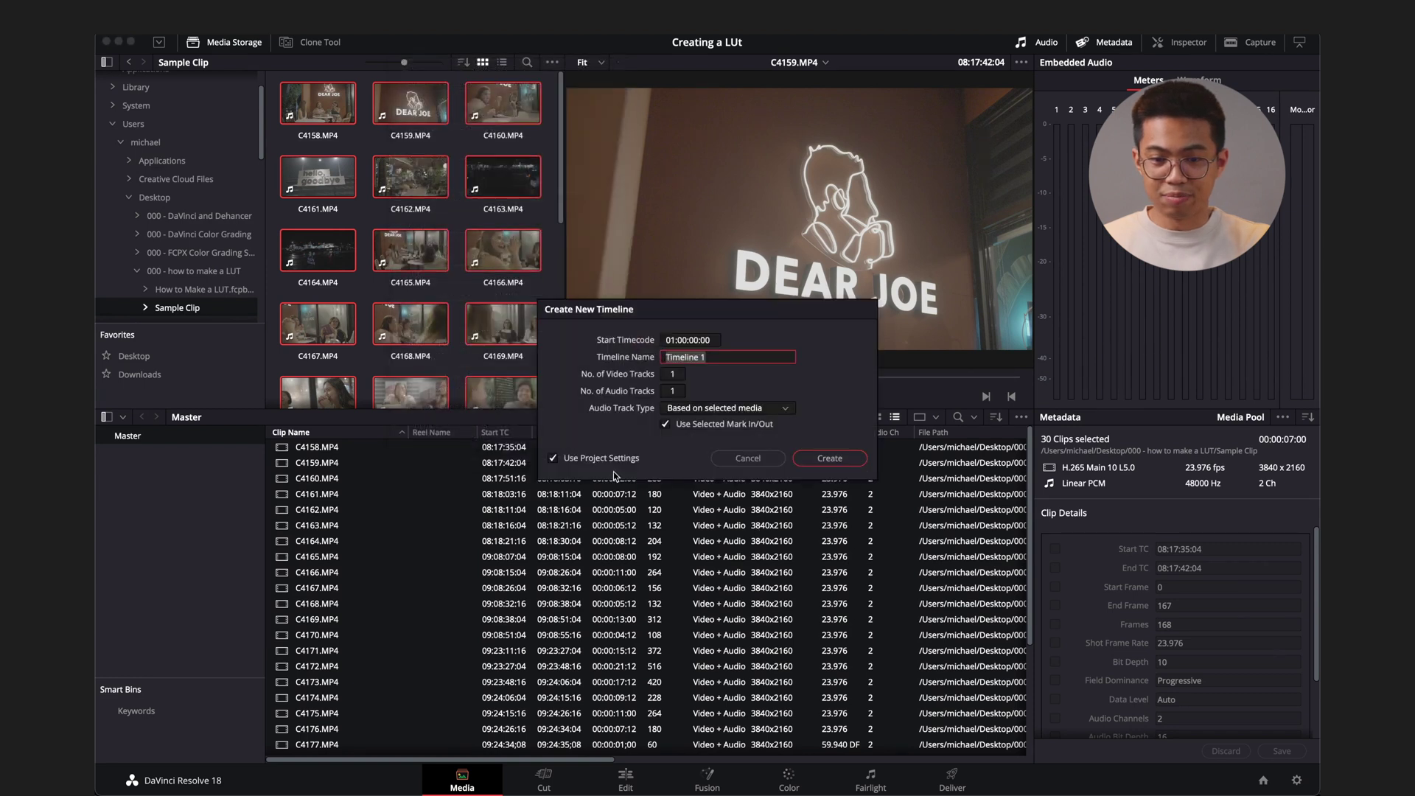
pyautogui.write('LUT')
pyautogui.click(581, 458)
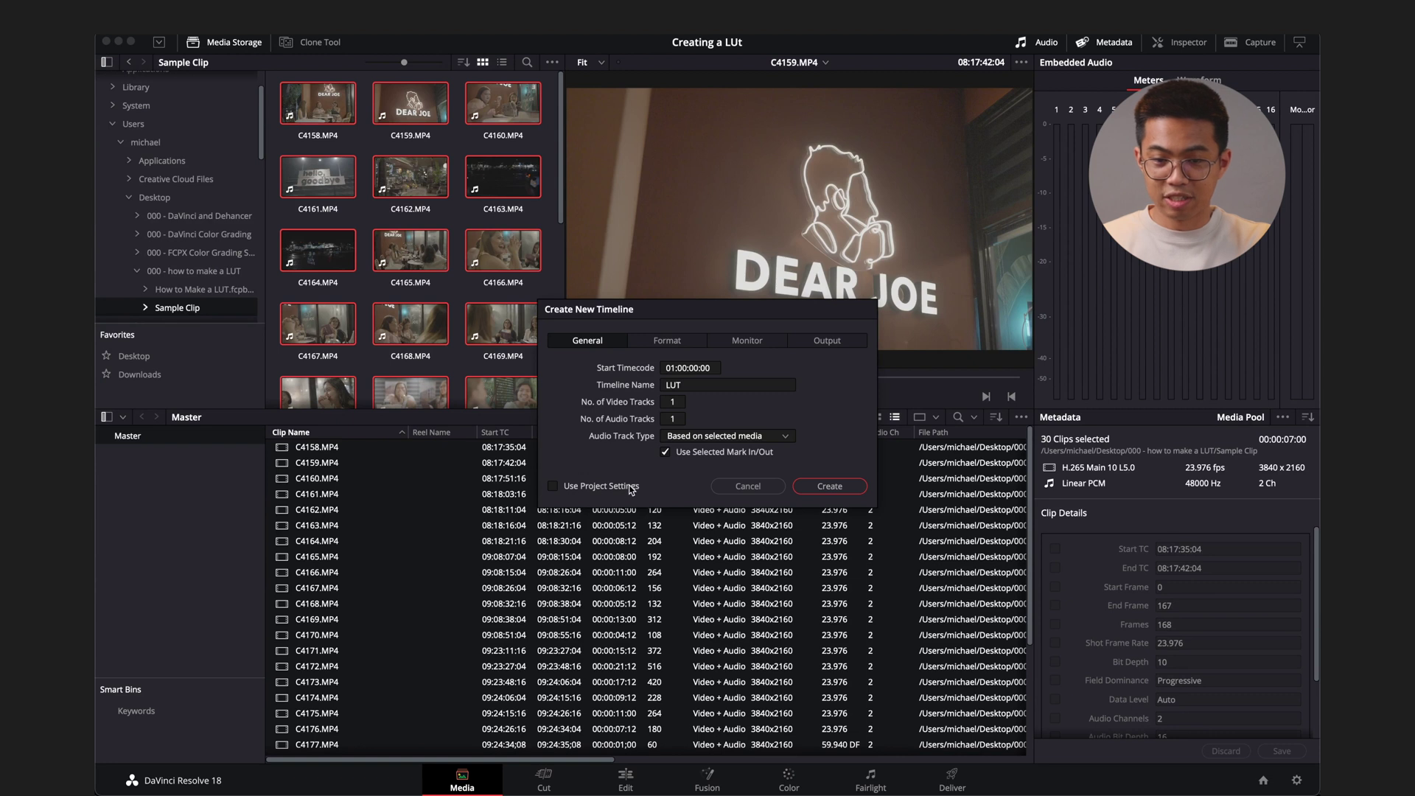
pyautogui.click(671, 342)
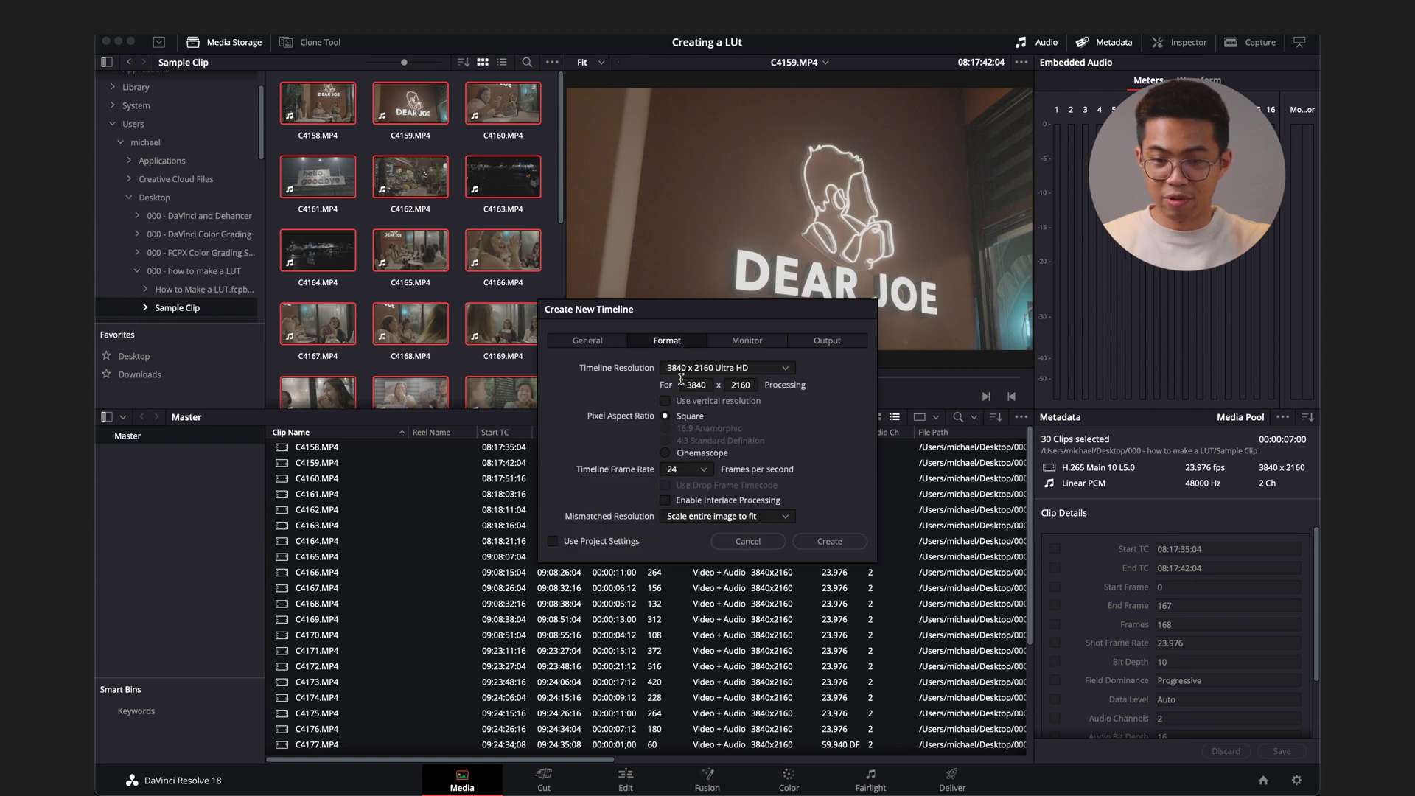
pyautogui.click(693, 469)
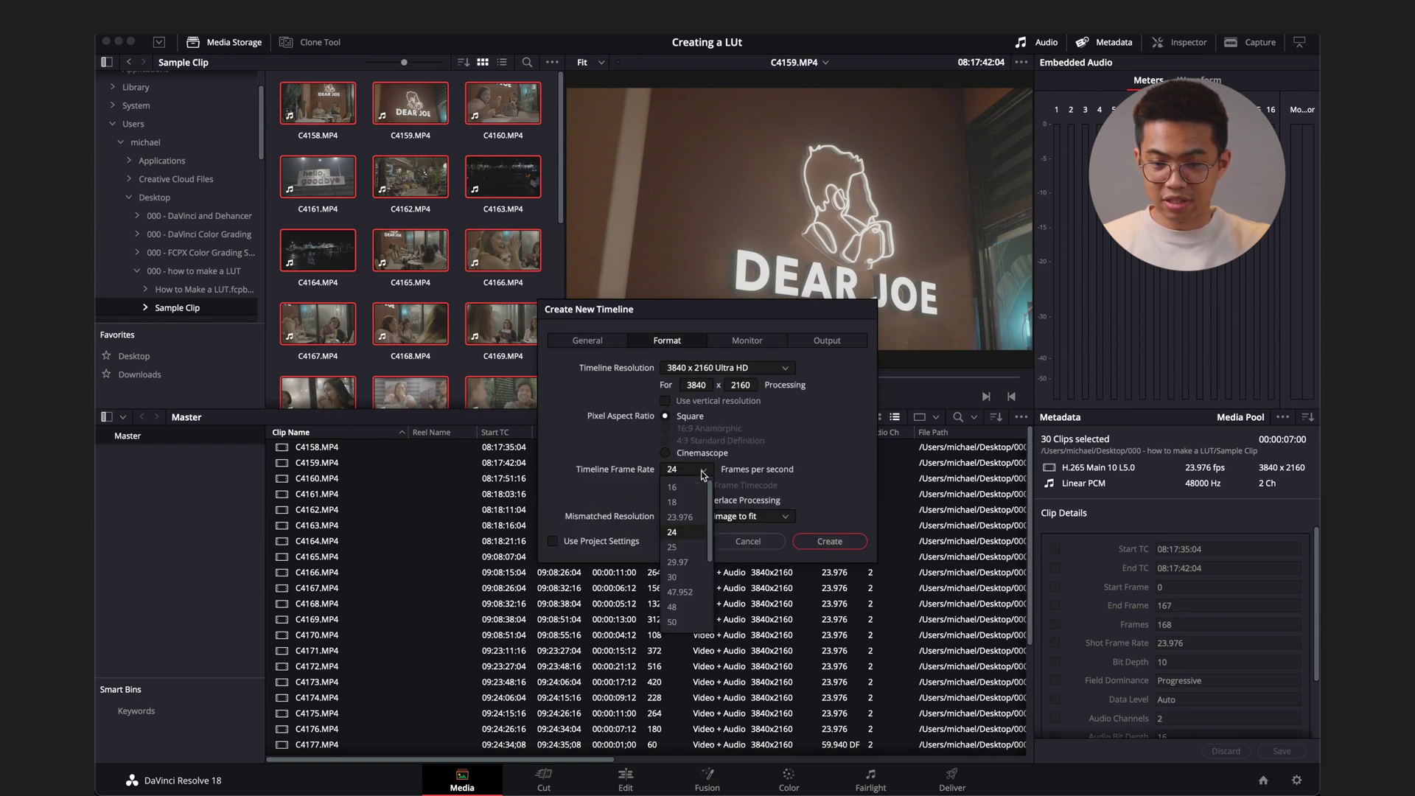
pyautogui.click(691, 519)
pyautogui.click(829, 541)
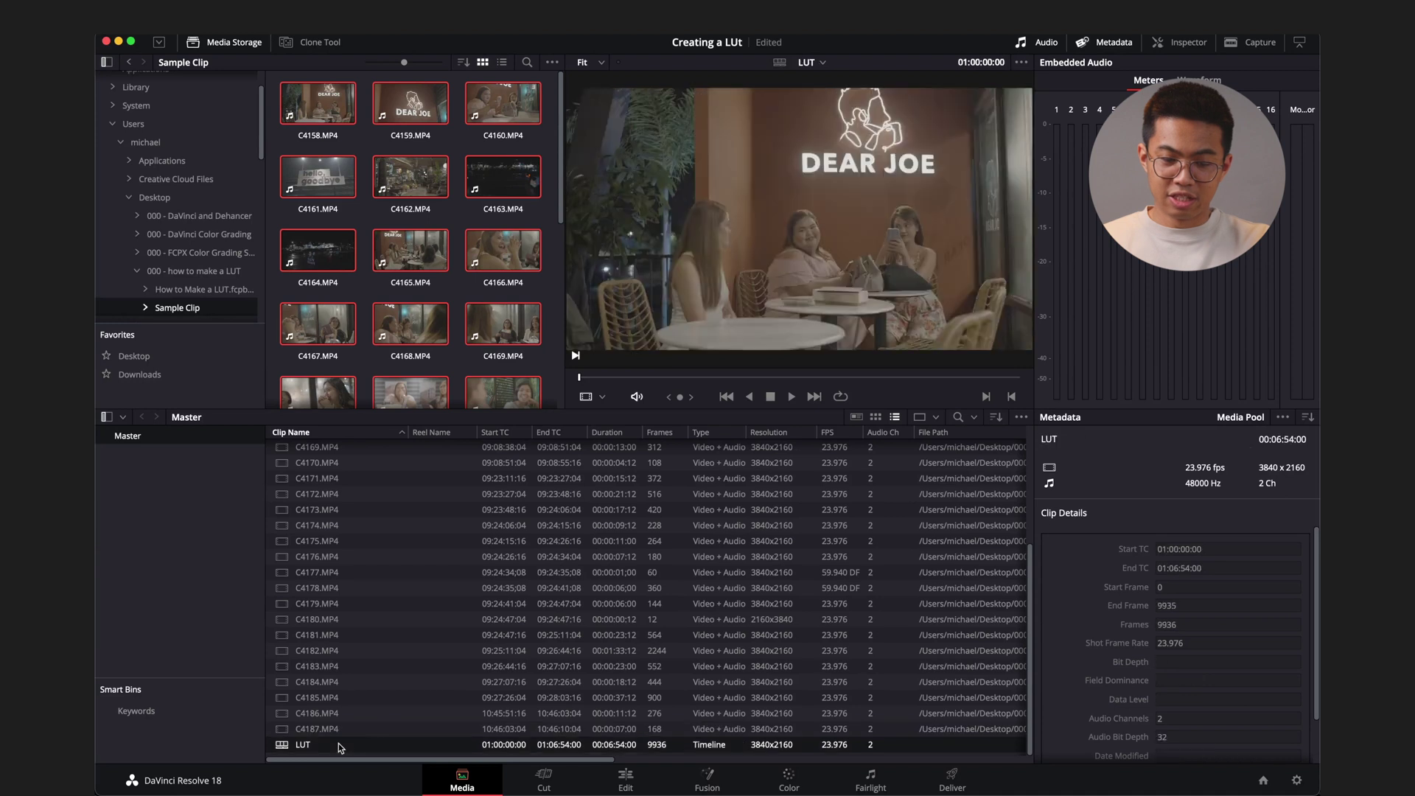
# - Open the LUT timeline on the Edit page, scrub forward and select clip C4162
pyautogui.doubleClick(338, 743)
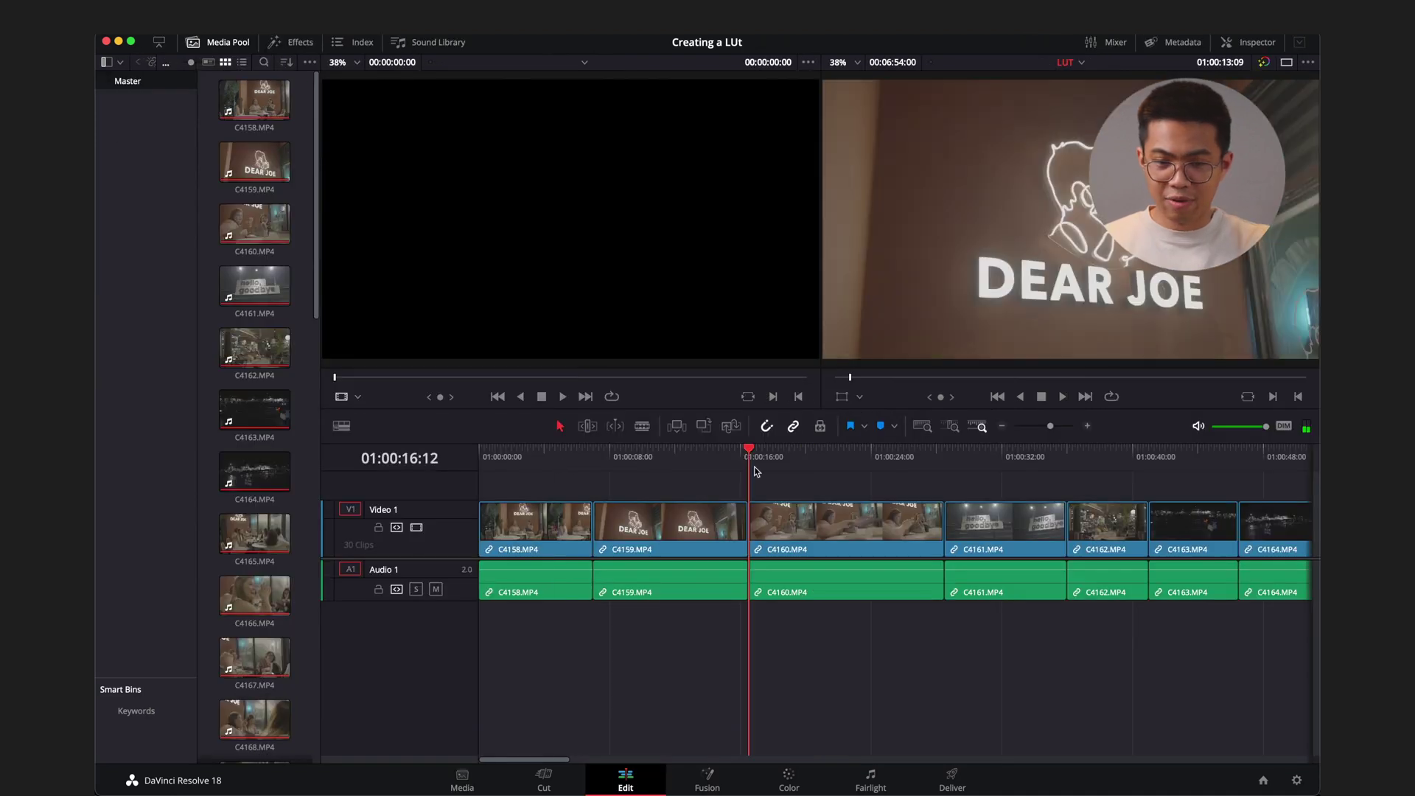
pyautogui.moveTo(749, 486); pyautogui.dragTo(1103, 488)
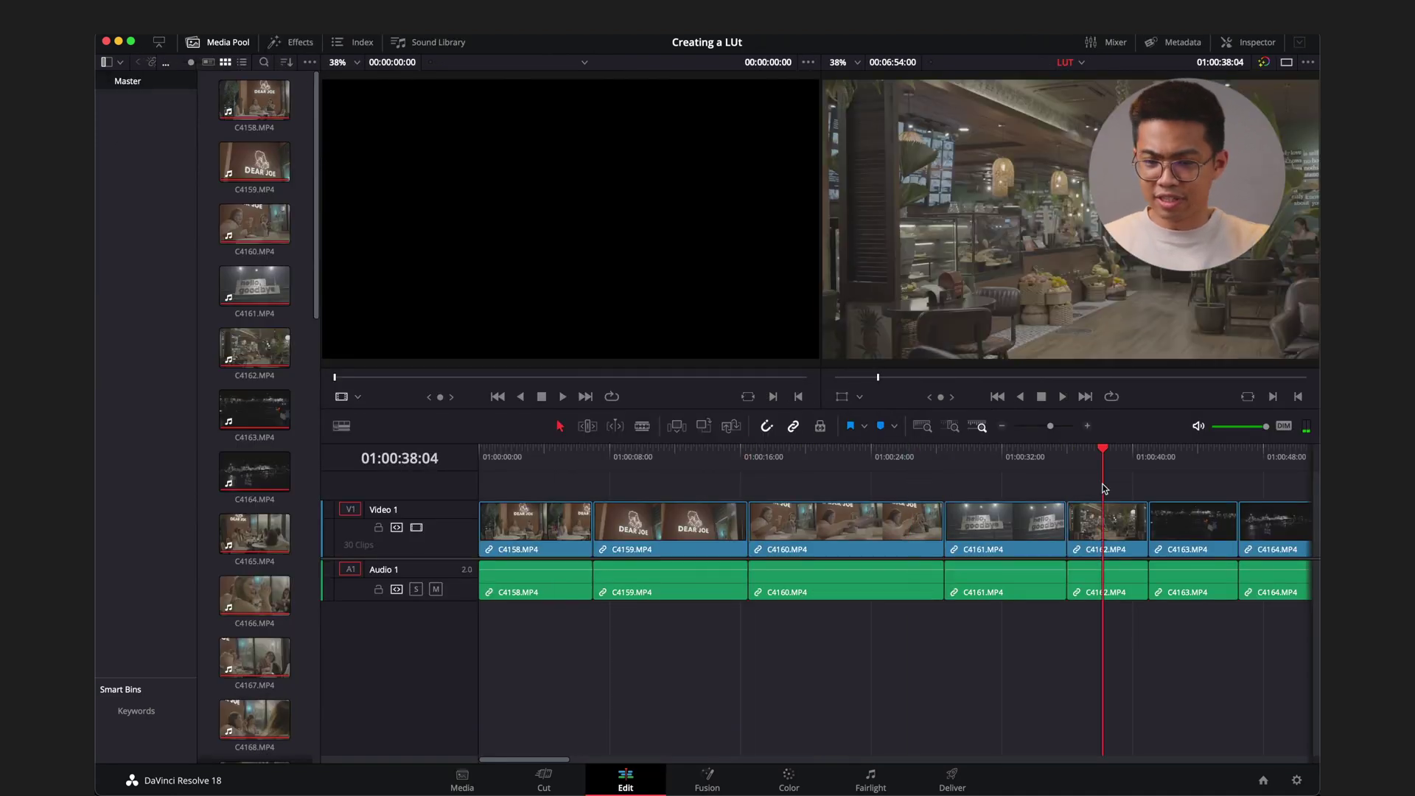
pyautogui.click(1100, 528)
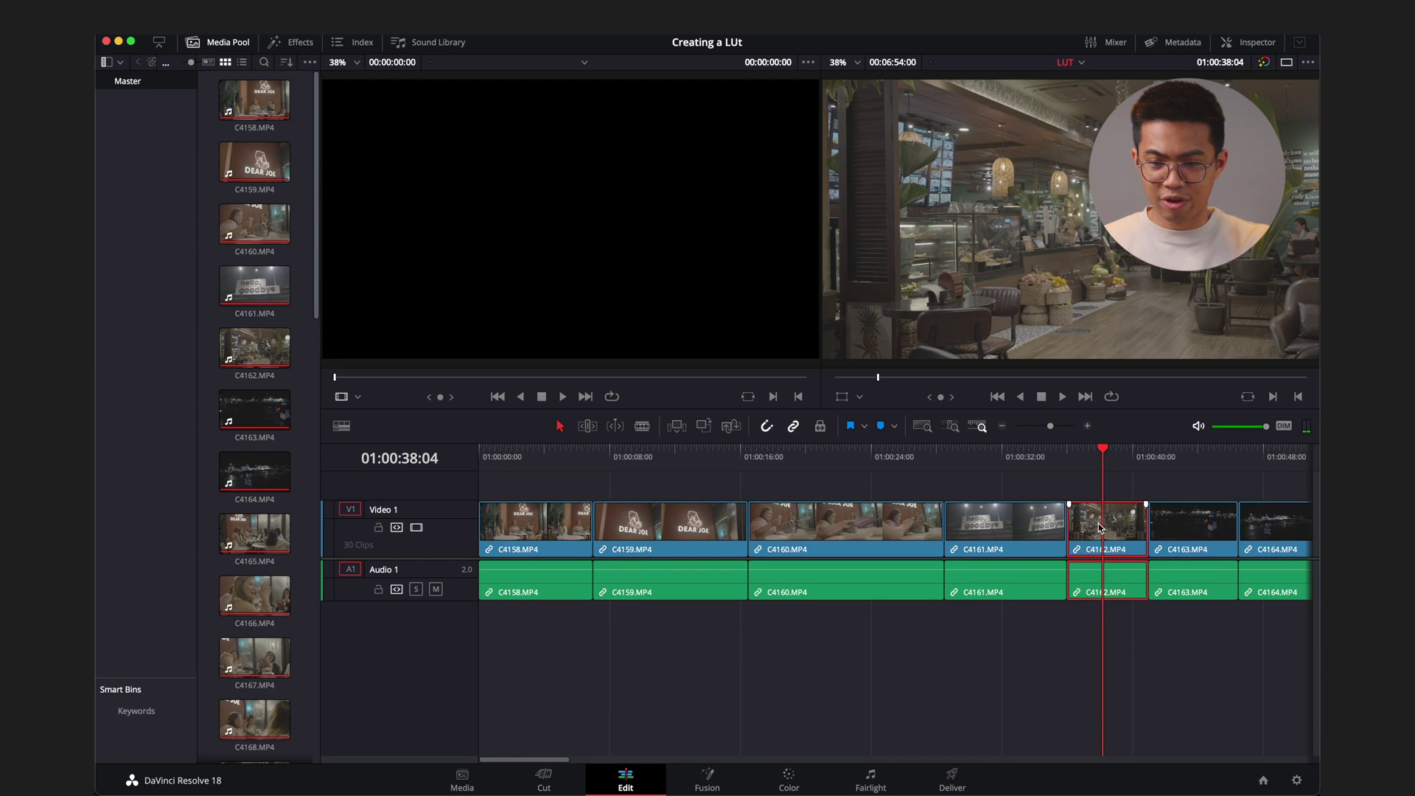
# - On the Color page, play the cafe shot and switch the scope from RGB Parade to Waveform
pyautogui.click(800, 786)
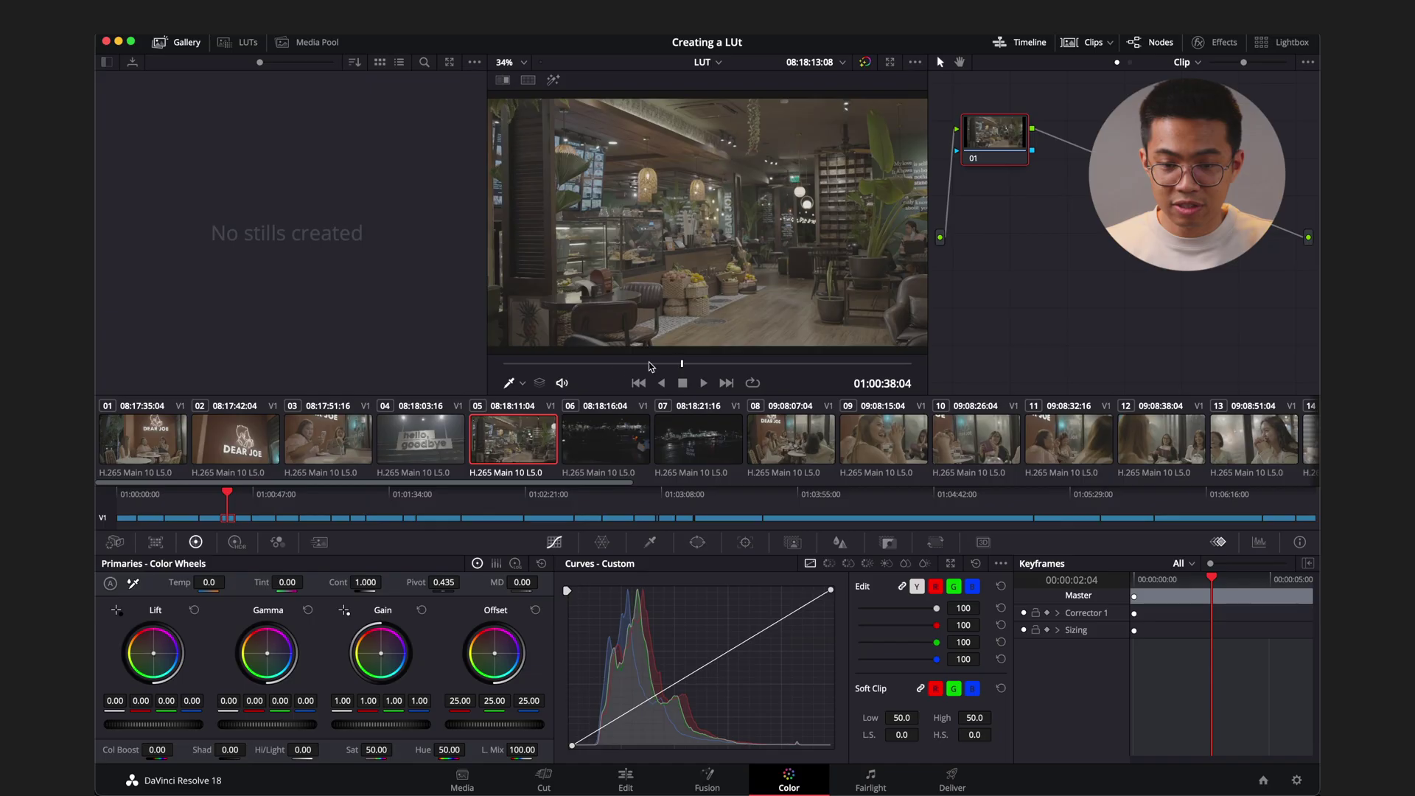
pyautogui.press('space')
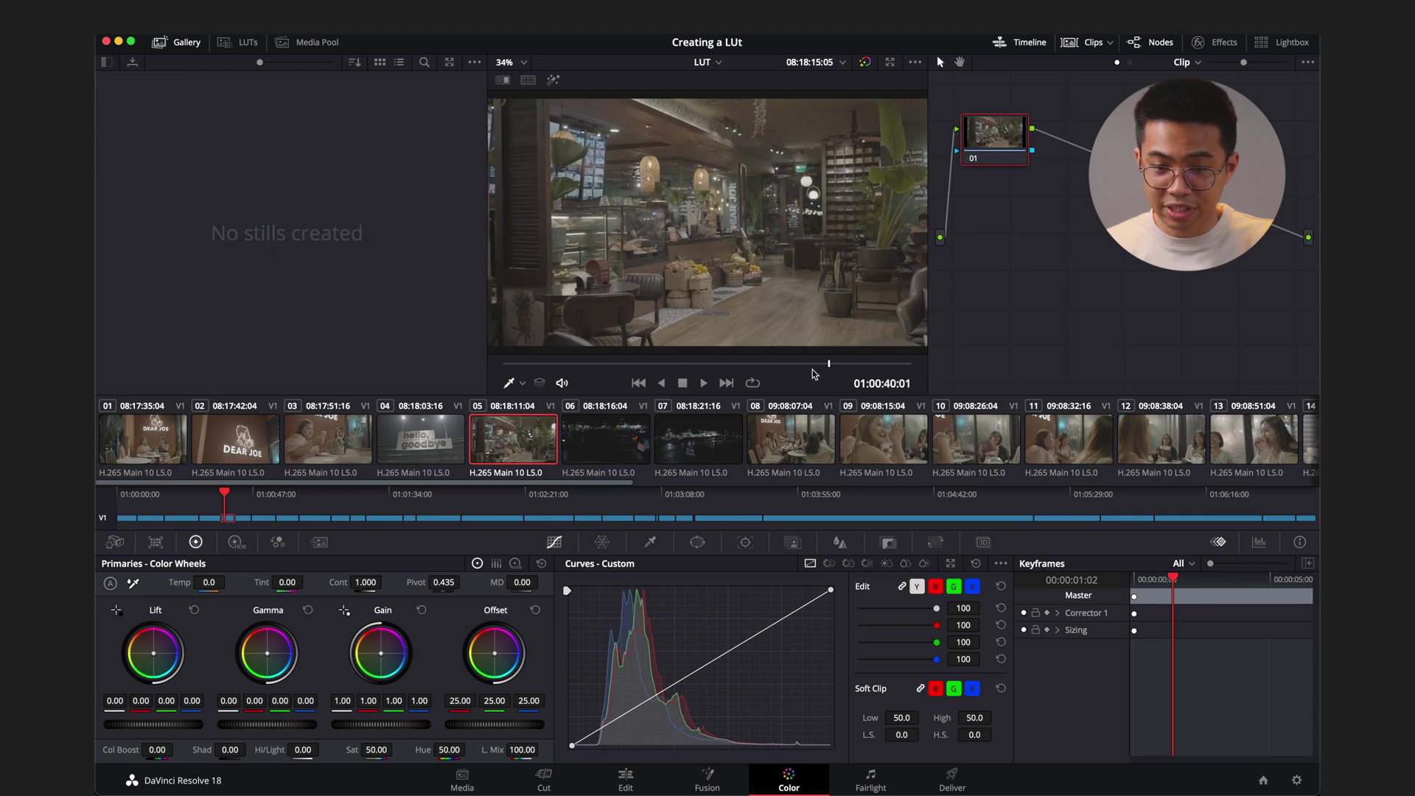
pyautogui.click(1258, 542)
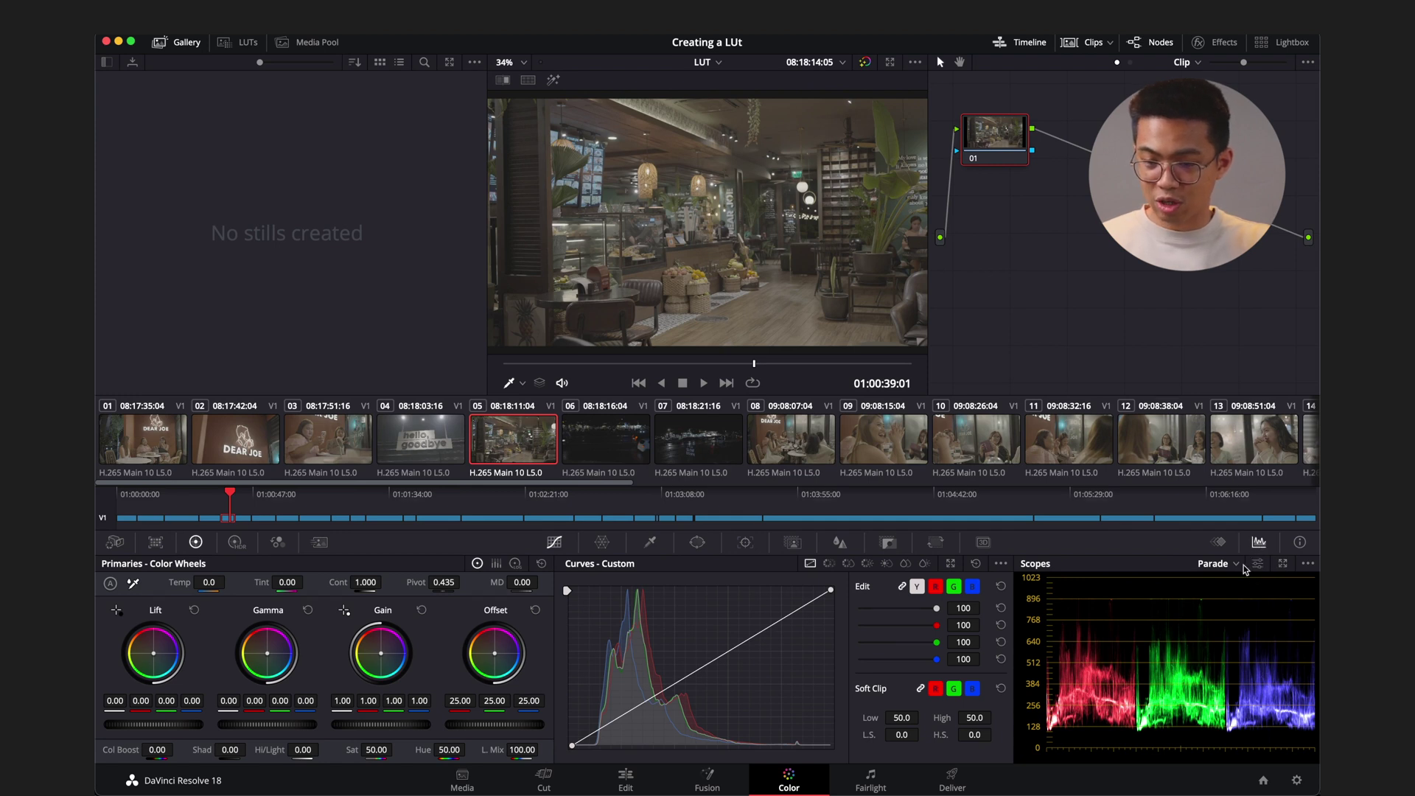
pyautogui.click(1234, 564)
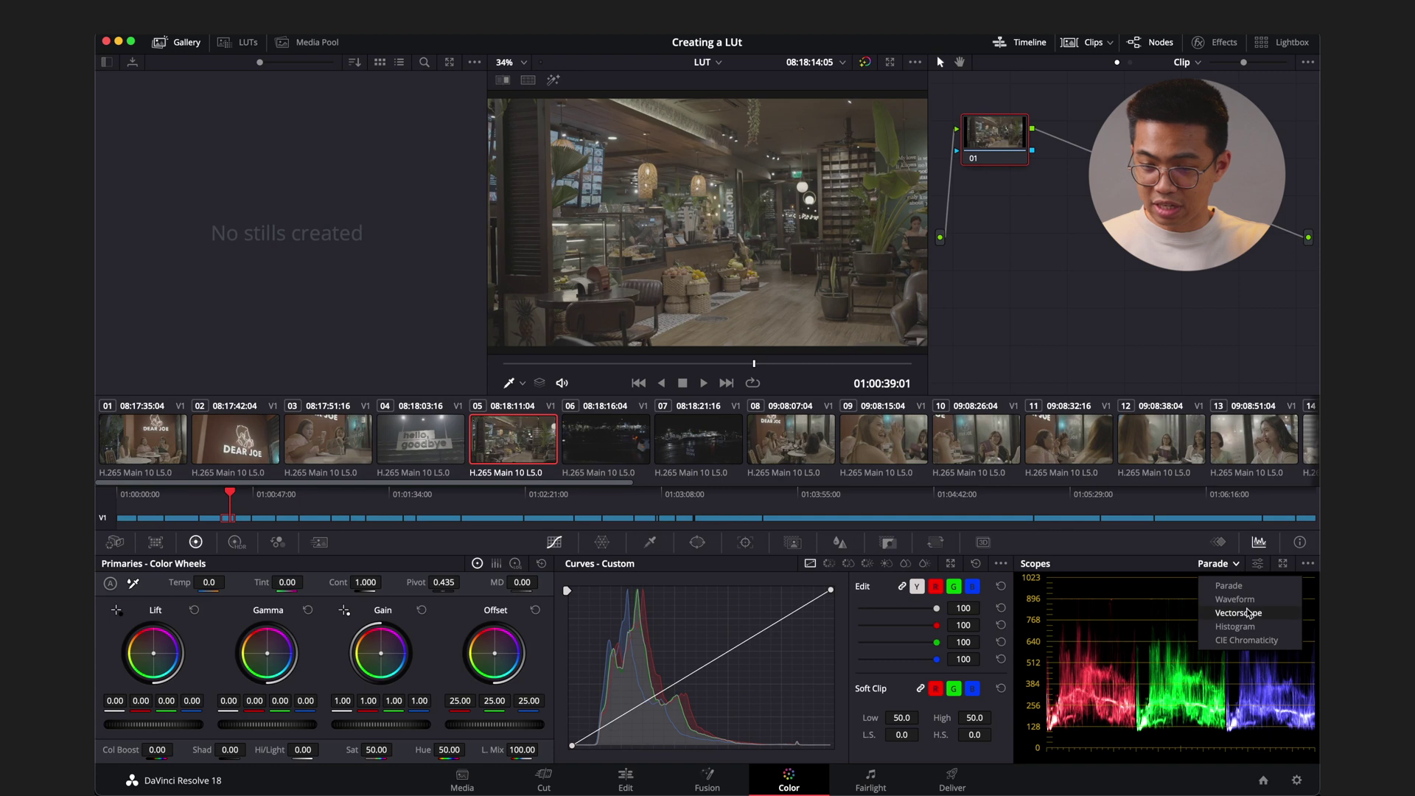
pyautogui.click(1235, 599)
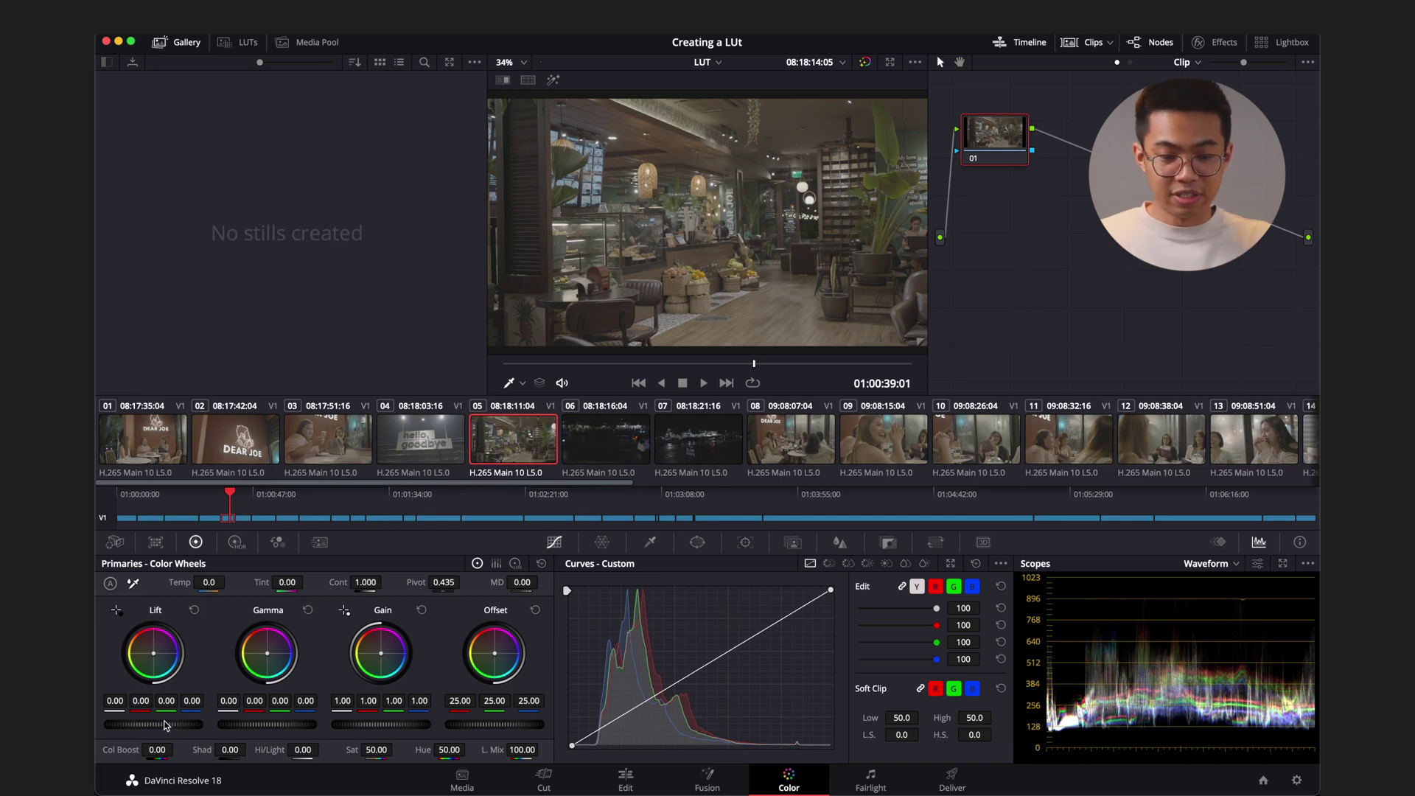
# - Set node 01's master wheels to Lift -0.04, Gamma -0.05 and Gain 1.50
pyautogui.moveTo(168, 729); pyautogui.dragTo(145, 730)
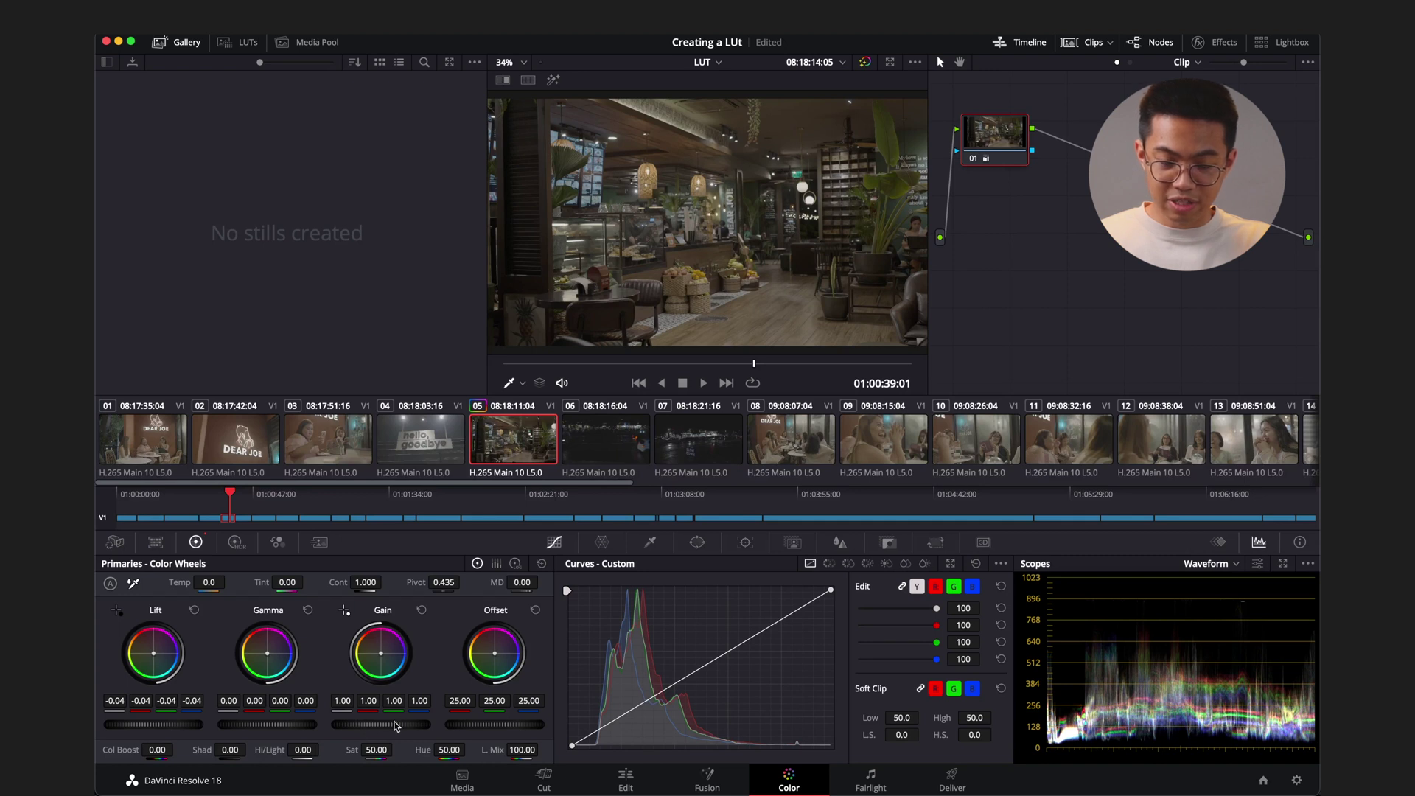
pyautogui.moveTo(394, 726); pyautogui.dragTo(523, 727)
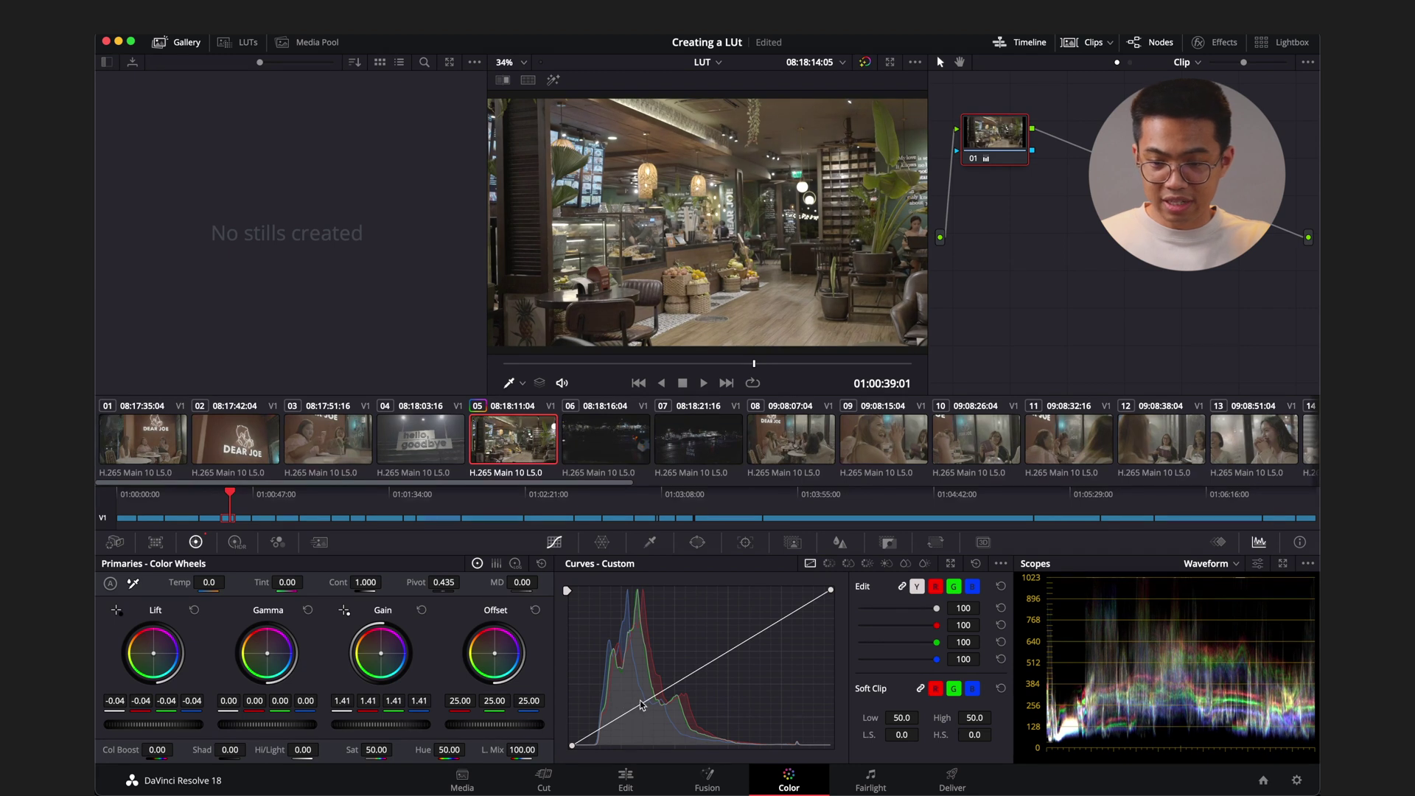
pyautogui.moveTo(340, 728); pyautogui.dragTo(346, 730)
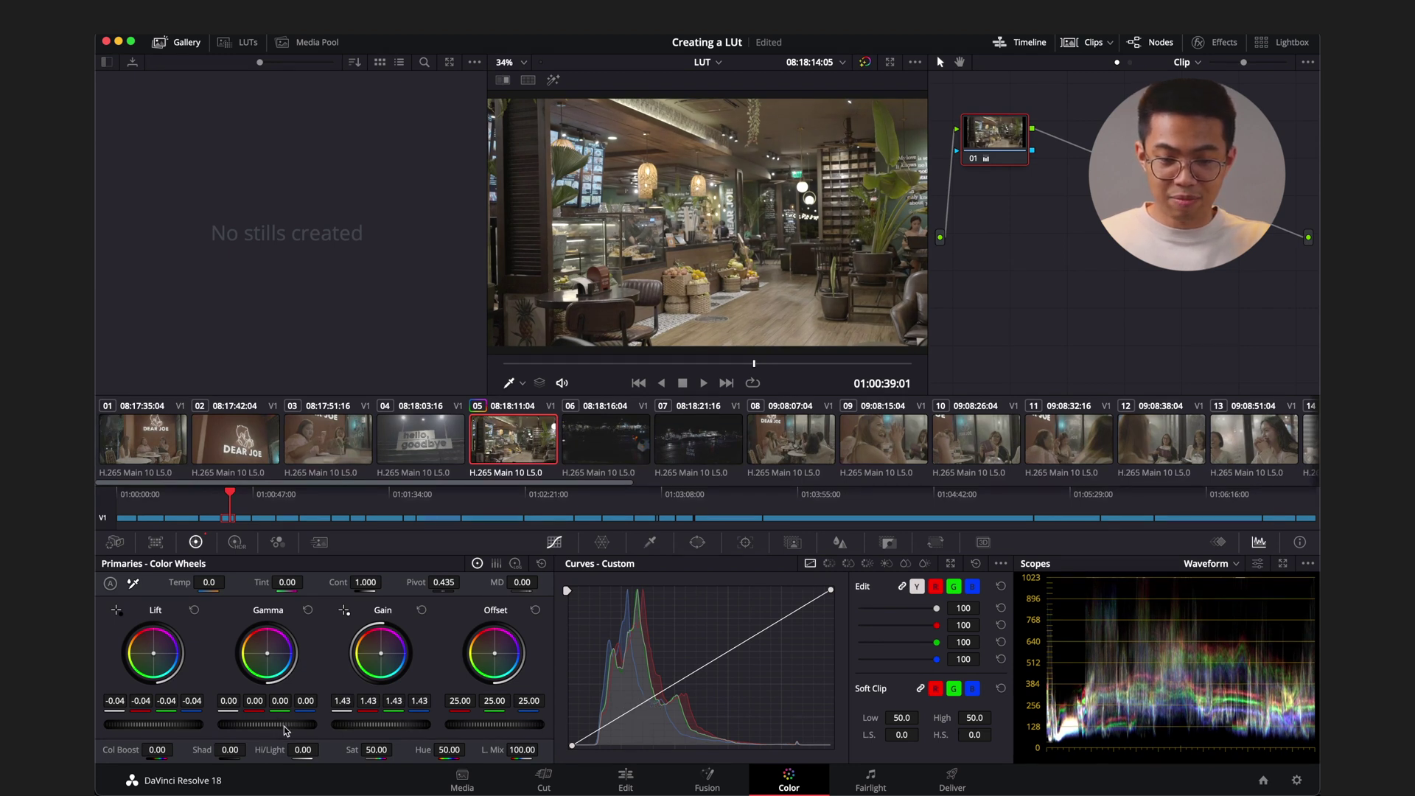
pyautogui.moveTo(286, 729); pyautogui.dragTo(221, 728)
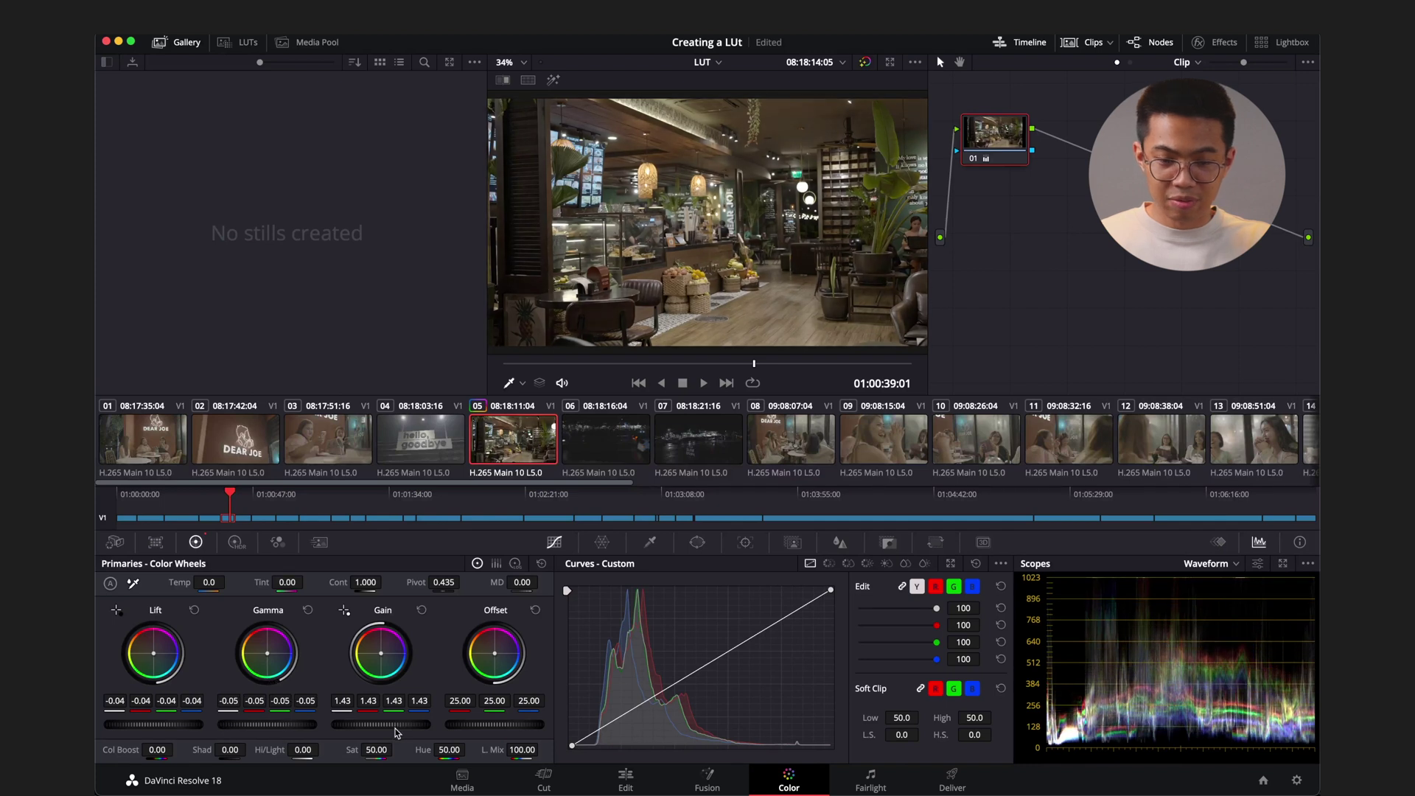
pyautogui.moveTo(349, 730); pyautogui.dragTo(382, 728)
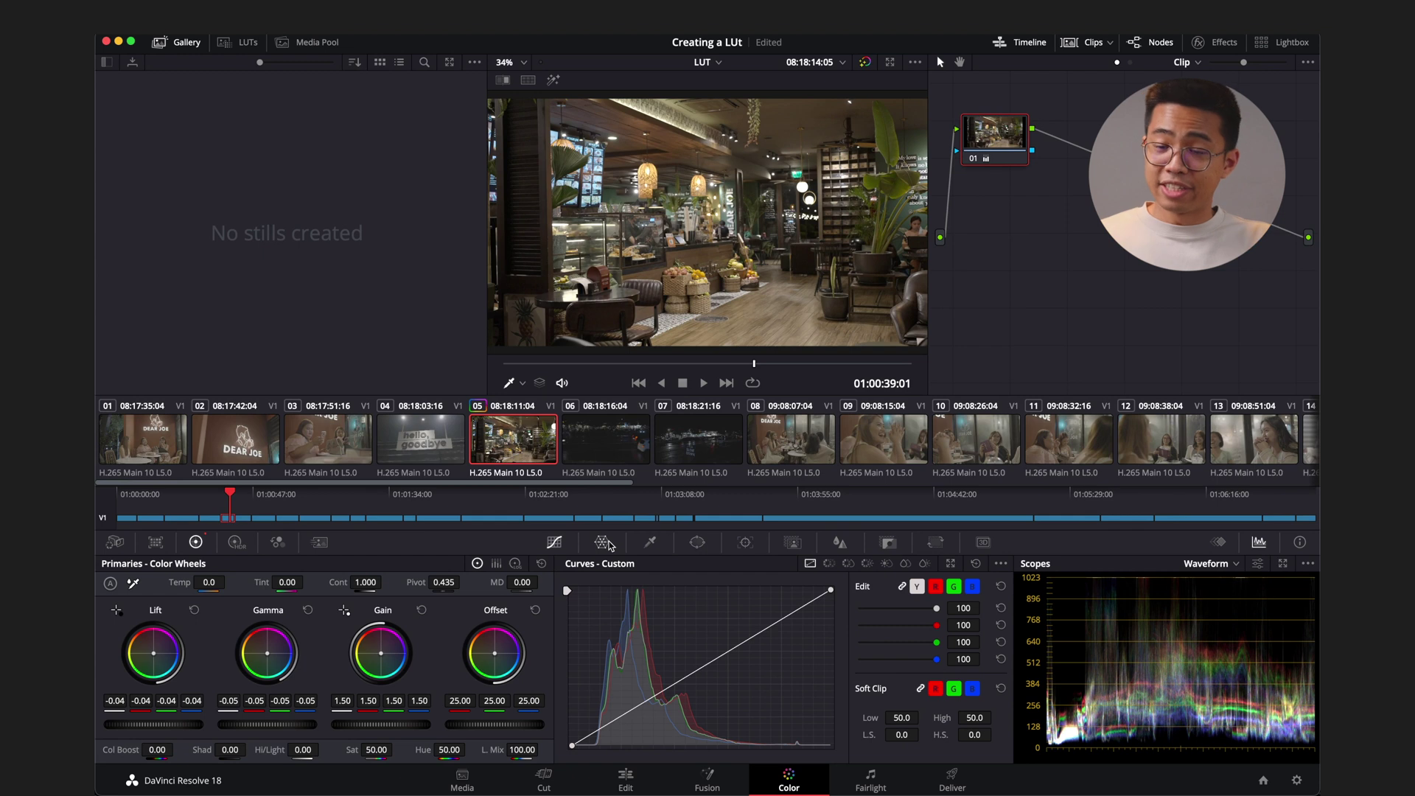
# - Add serial node 02 after node 01 and raise its saturation to 74
pyautogui.rightClick(1007, 139)
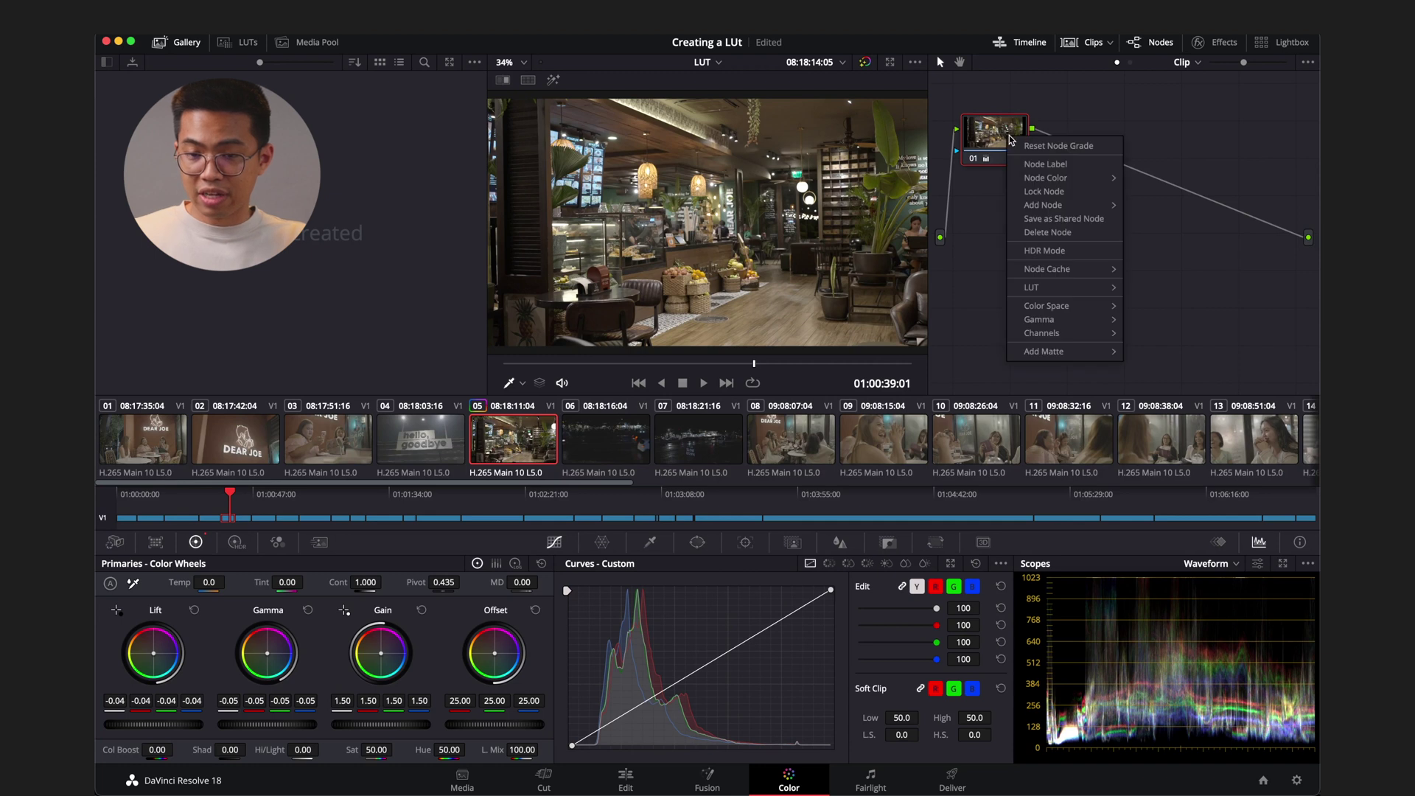
pyautogui.moveTo(1072, 207)
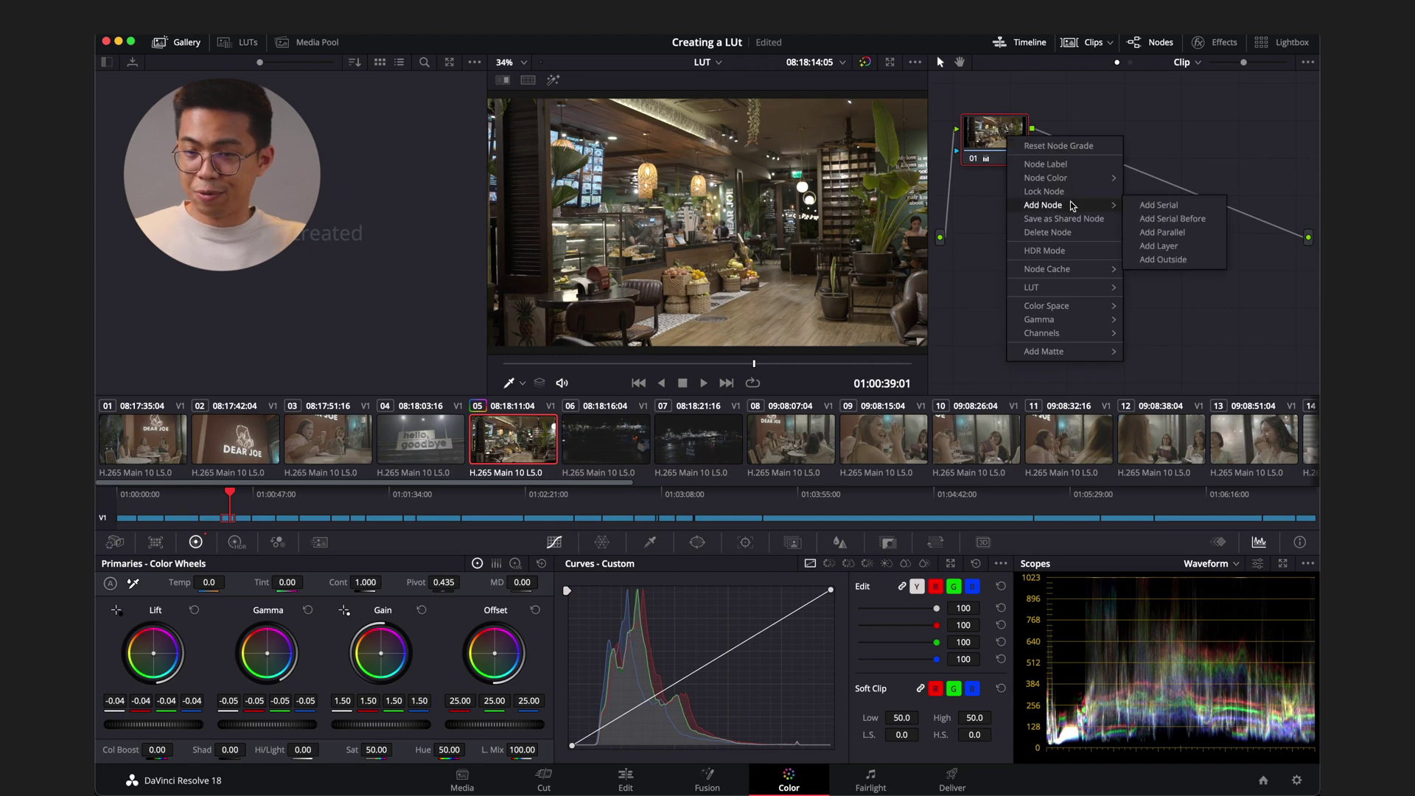
pyautogui.click(1159, 210)
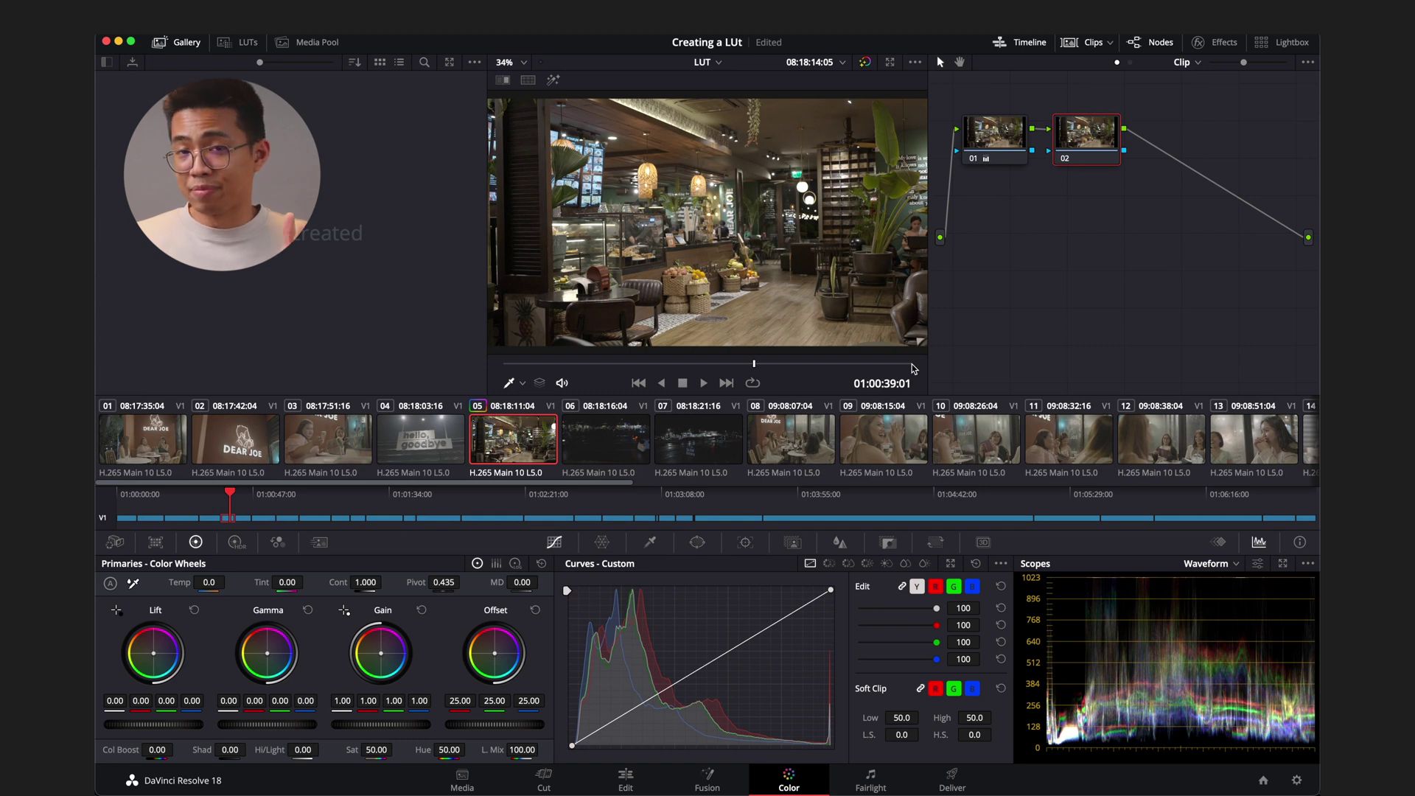
pyautogui.moveTo(377, 750); pyautogui.dragTo(453, 753)
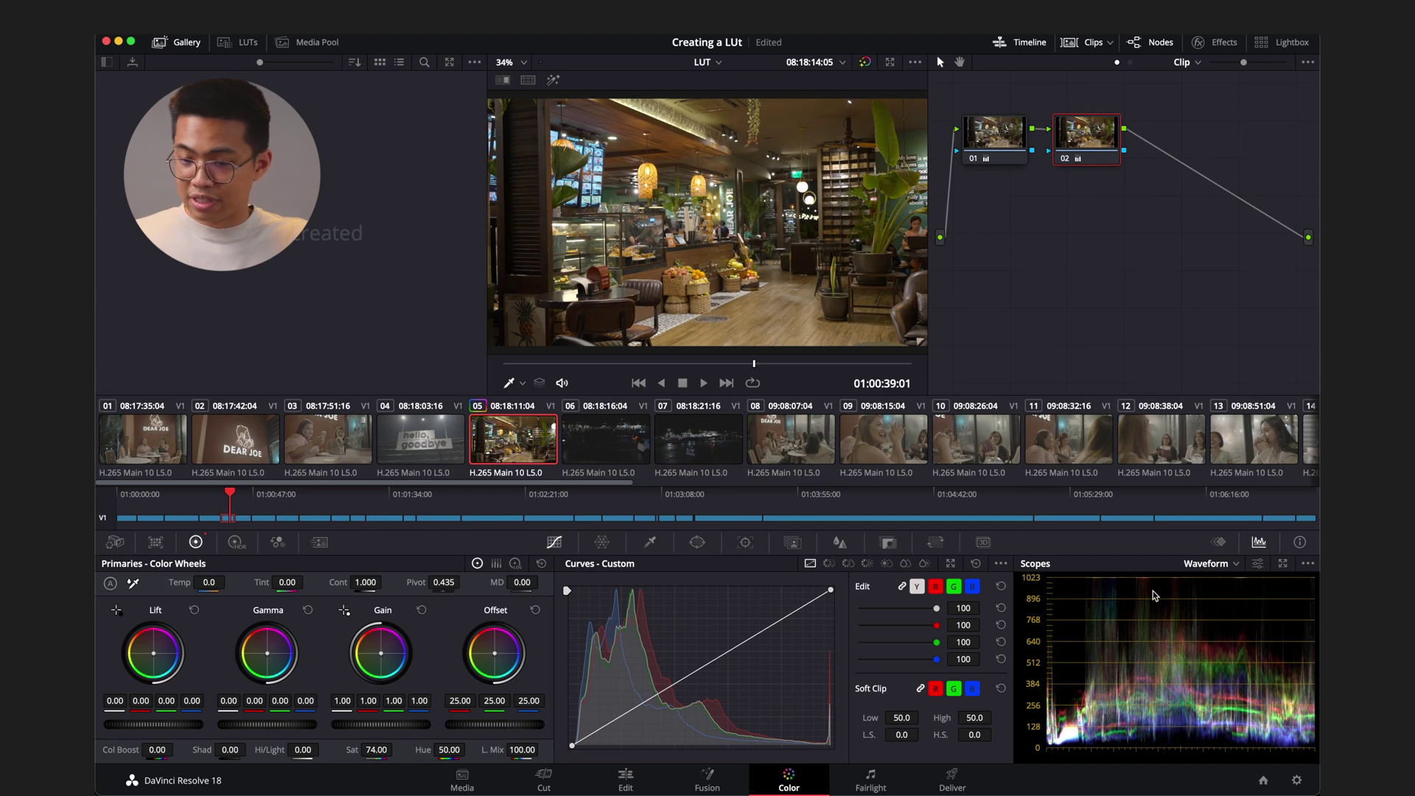
# - Switch the scope to Vectorscope and cool the temperature to -540
pyautogui.click(1229, 564)
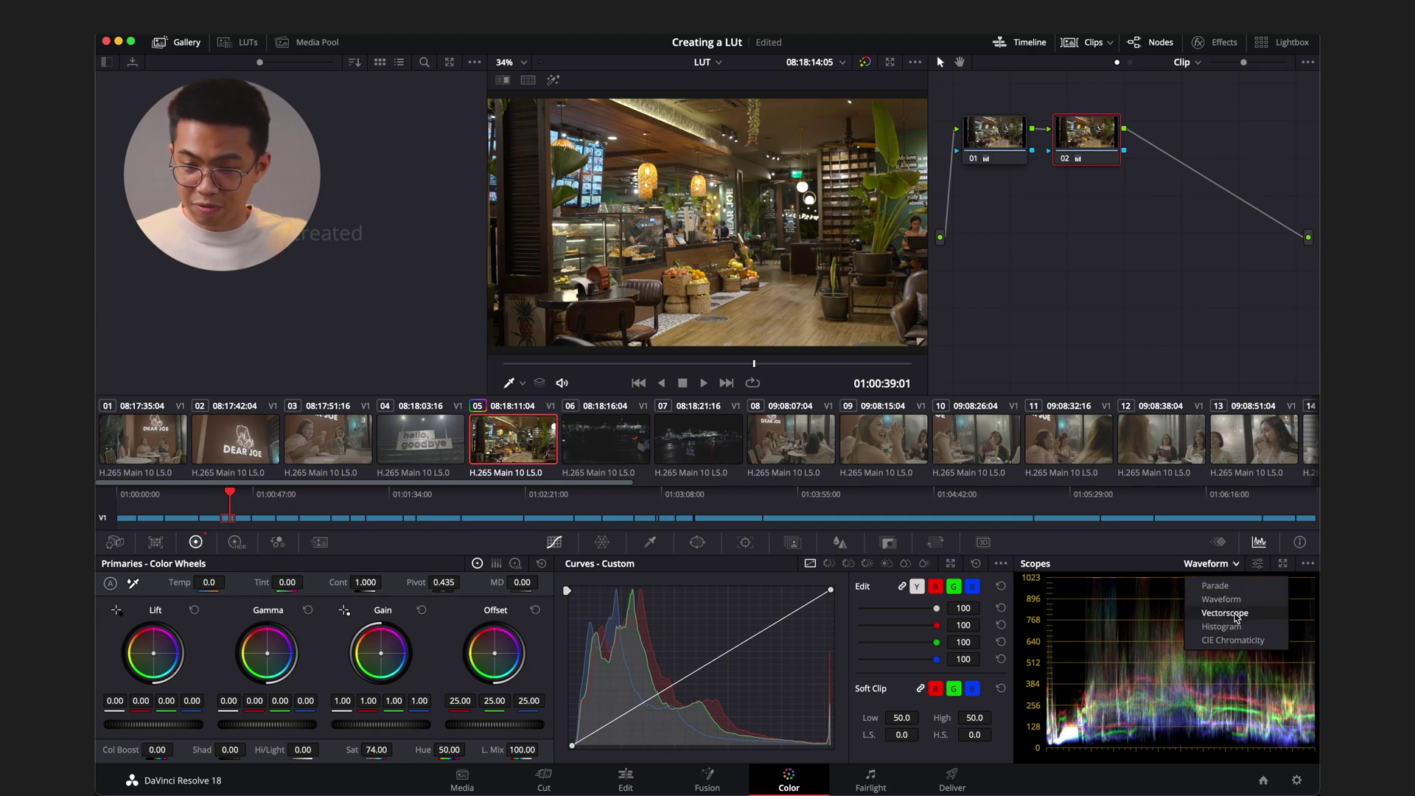
pyautogui.click(1236, 615)
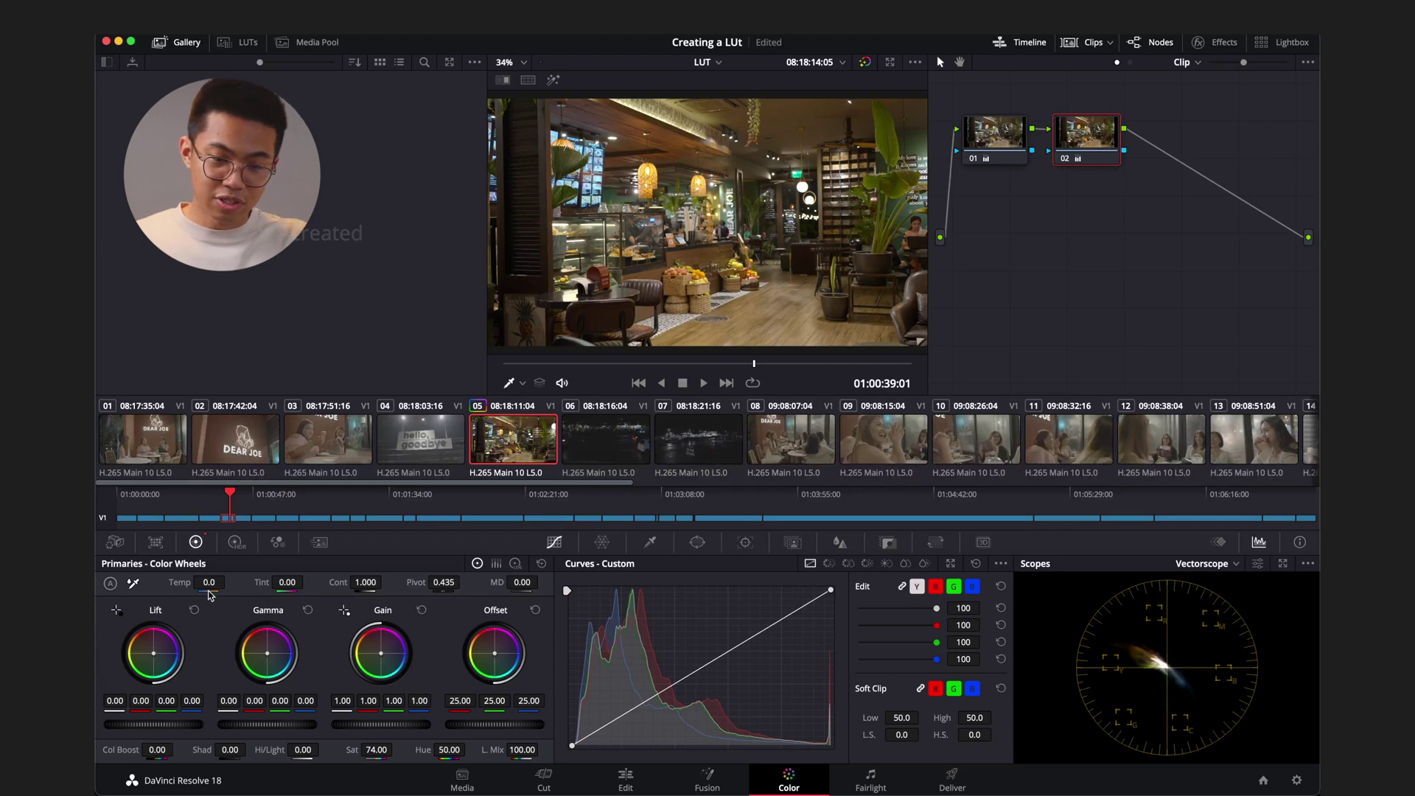
pyautogui.moveTo(209, 583); pyautogui.dragTo(187, 587)
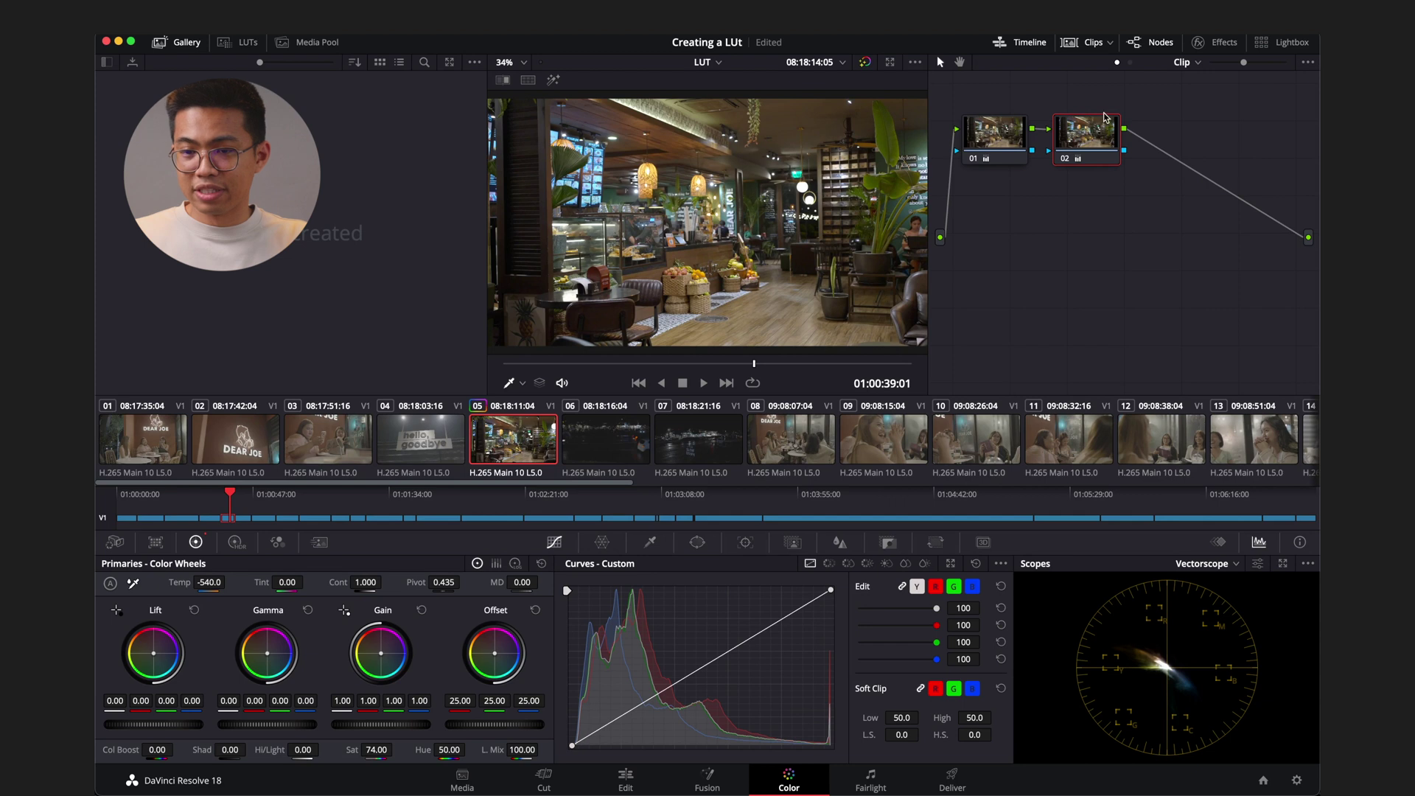
pyautogui.rightClick(1090, 144)
# - Add node 03 and try a Hue vs Hue shift on a colour sampled from the picture
pyautogui.moveTo(1147, 213)
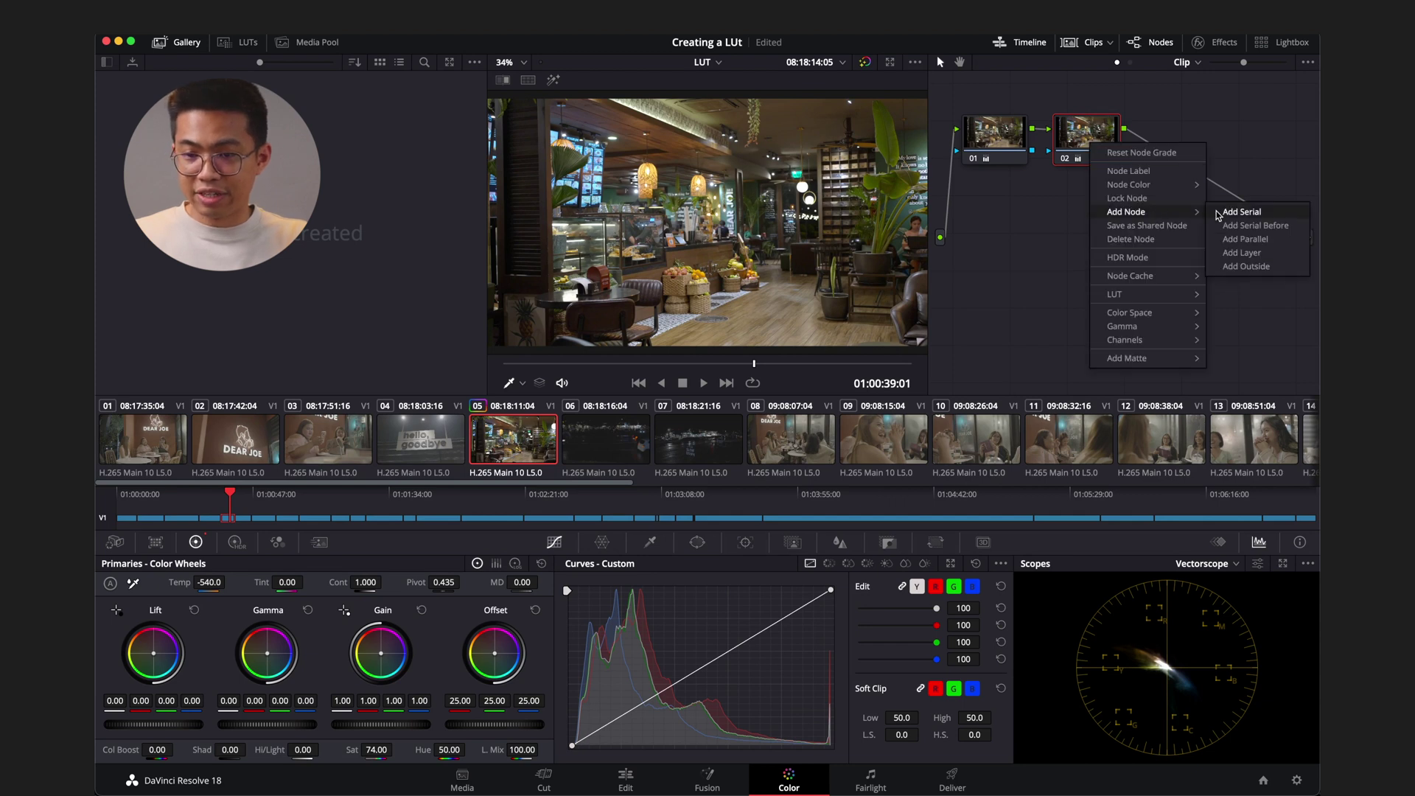
pyautogui.click(1224, 214)
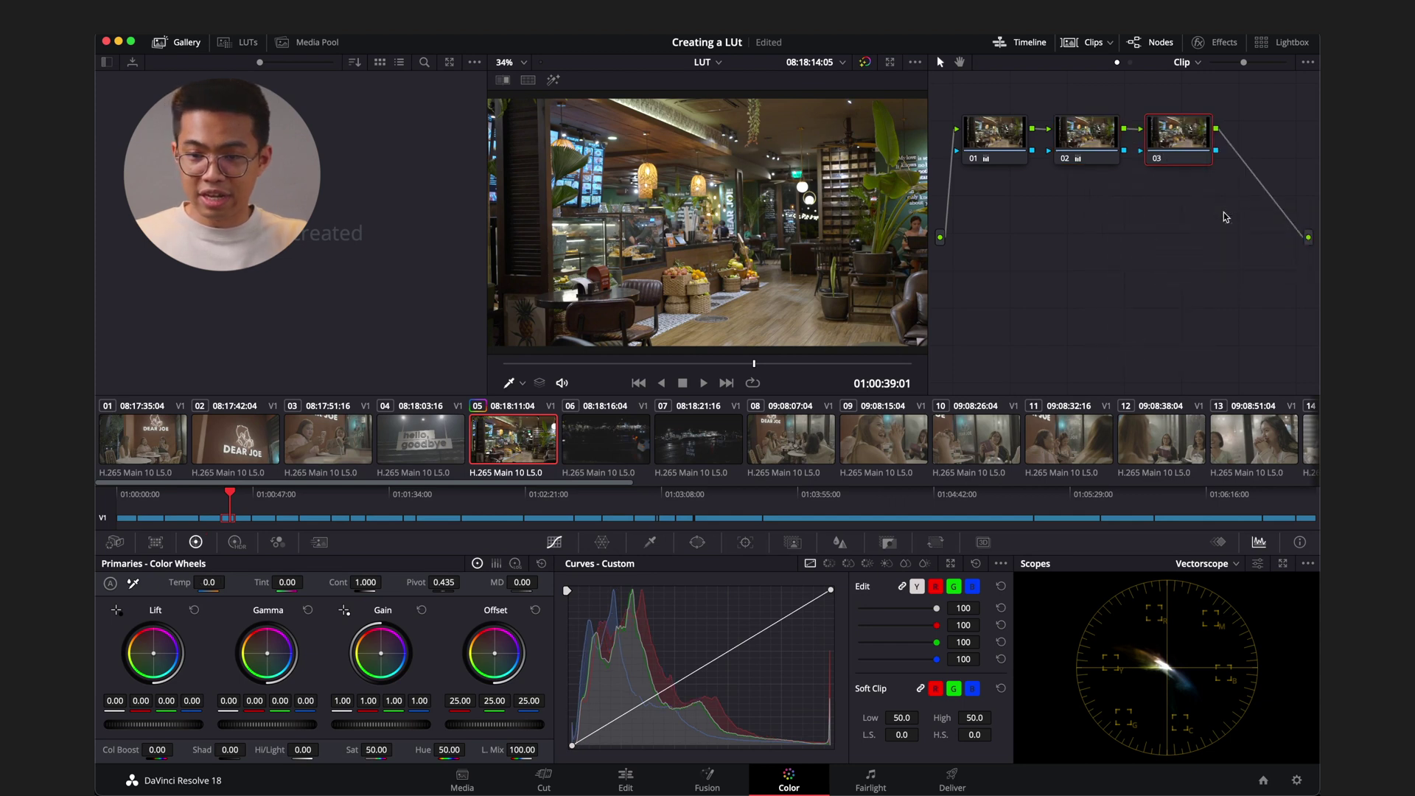
pyautogui.click(828, 564)
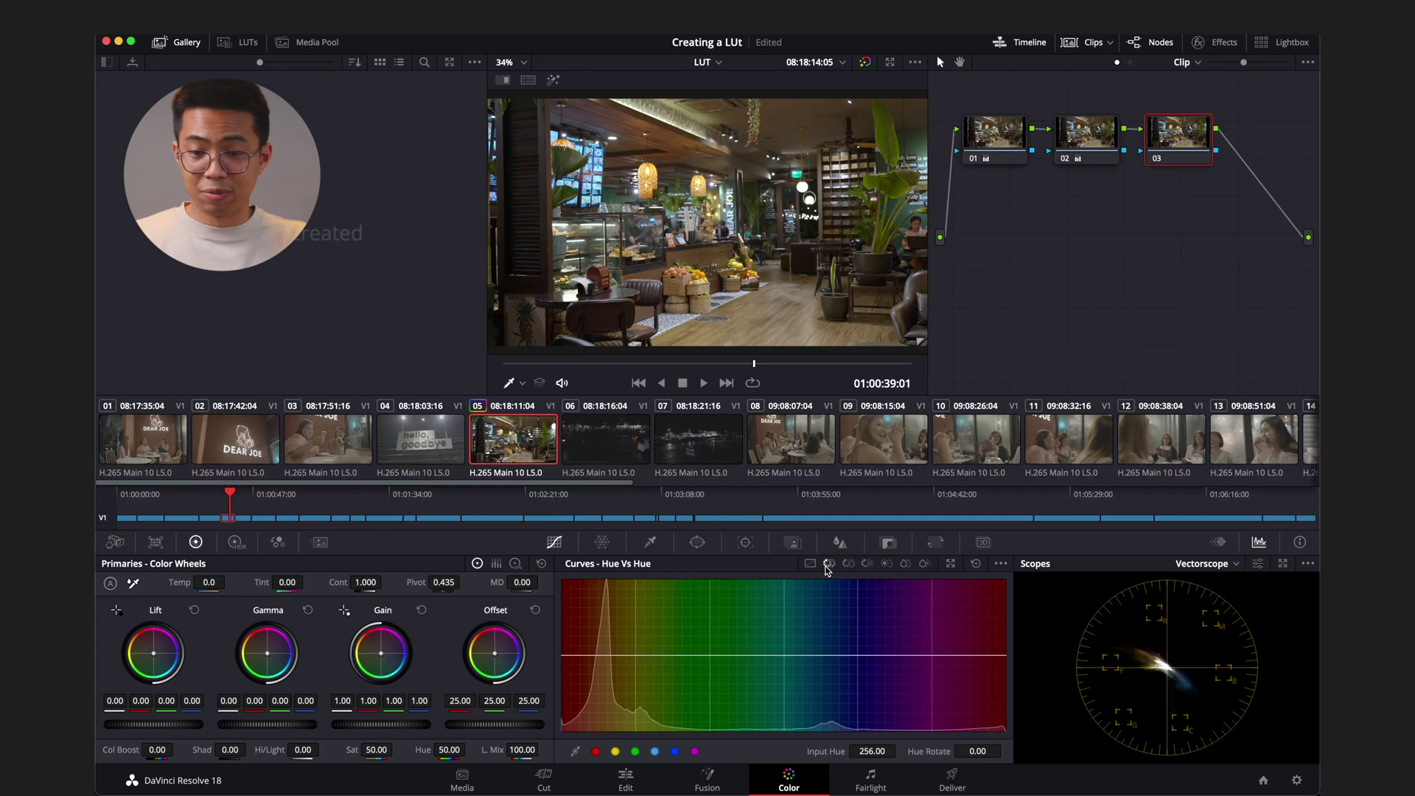
pyautogui.click(900, 180)
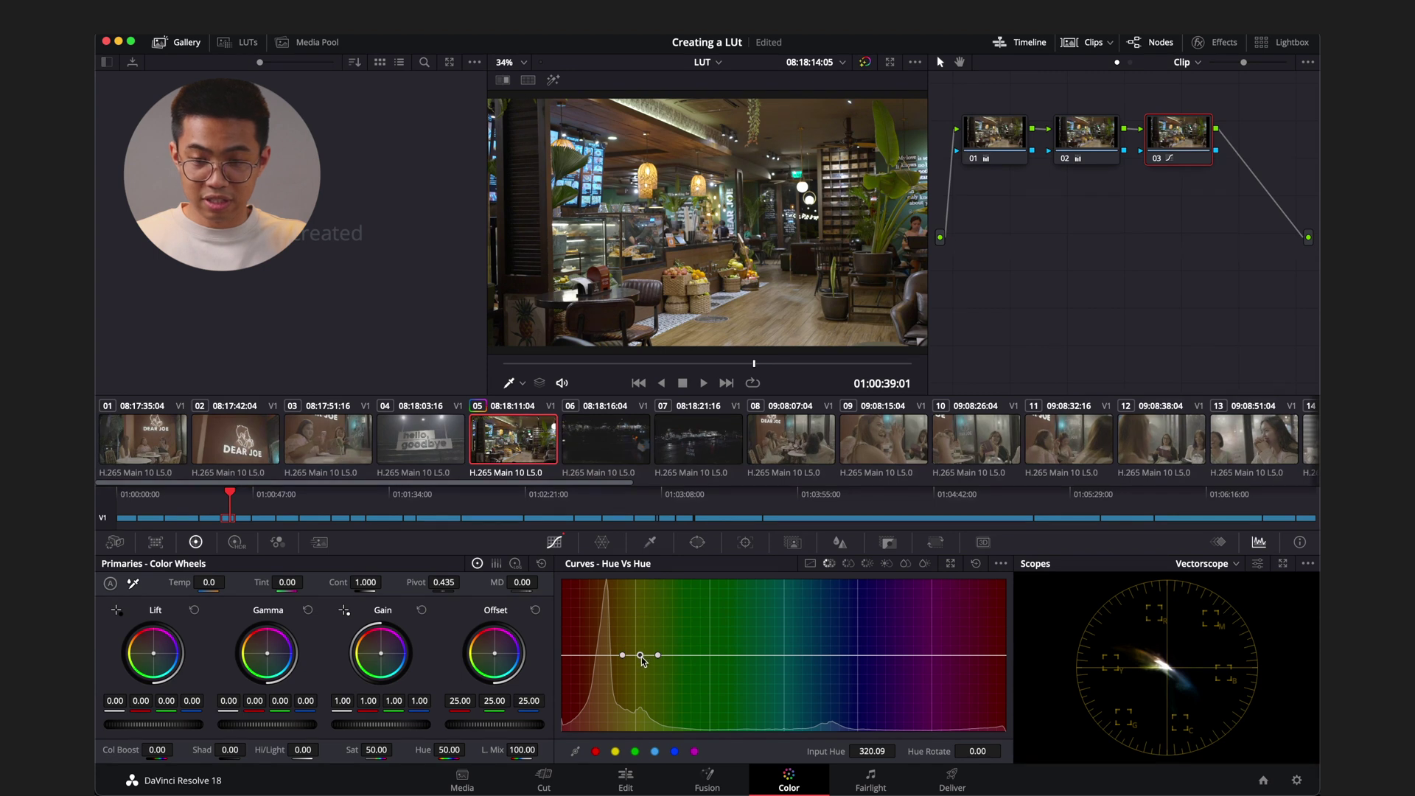
pyautogui.moveTo(643, 657); pyautogui.dragTo(638, 672)
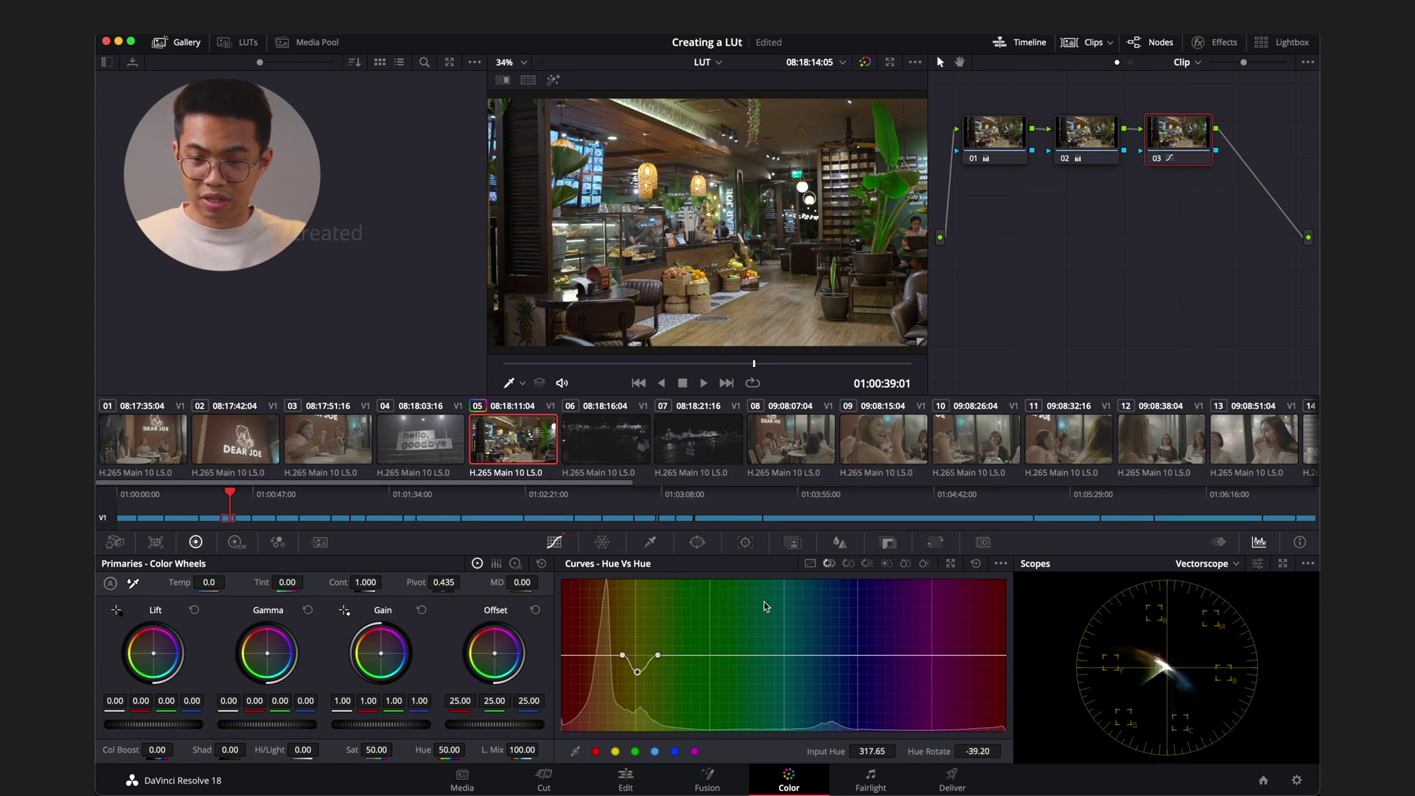
# - Desaturate a sampled hue range to 0.57 on the Hue vs Sat curve
pyautogui.click(848, 565)
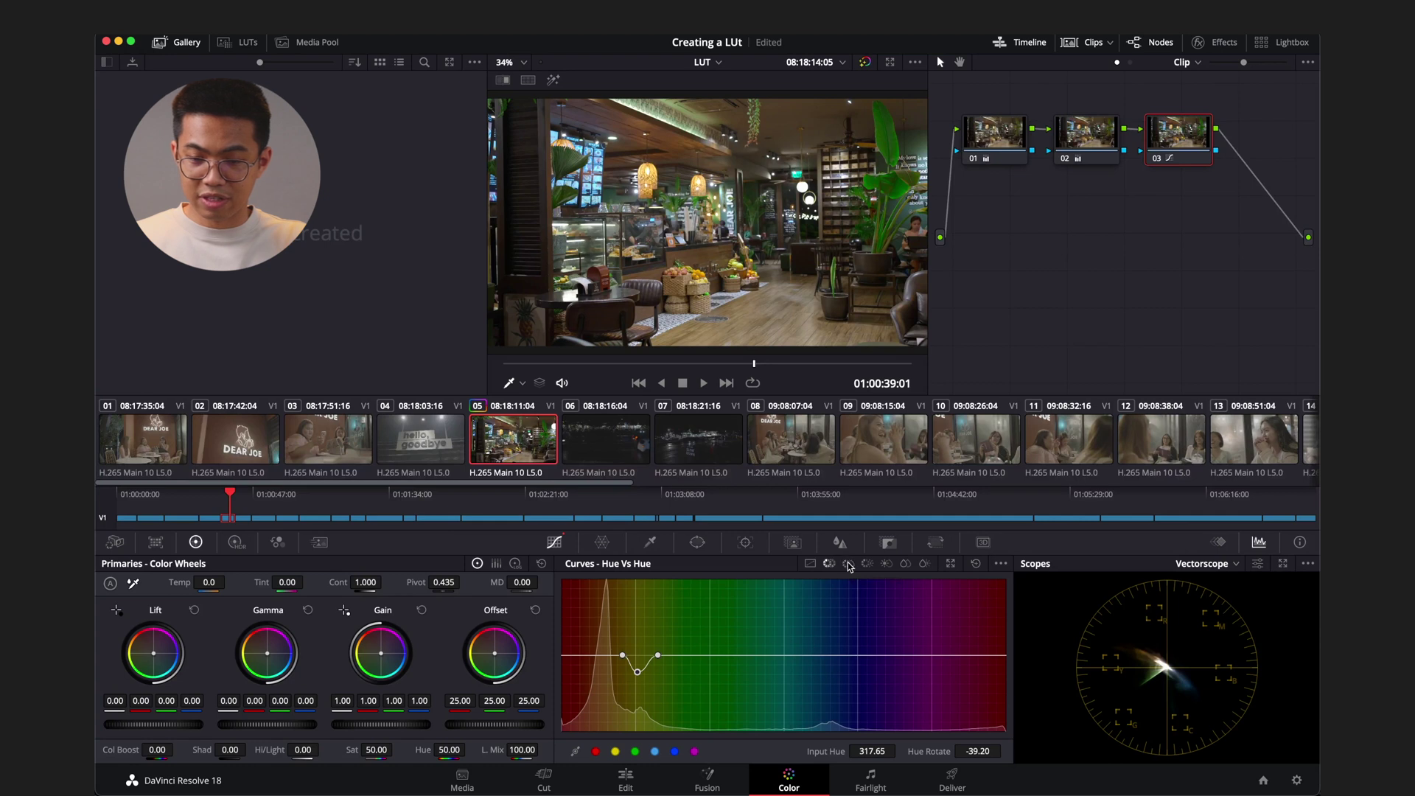
pyautogui.click(848, 565)
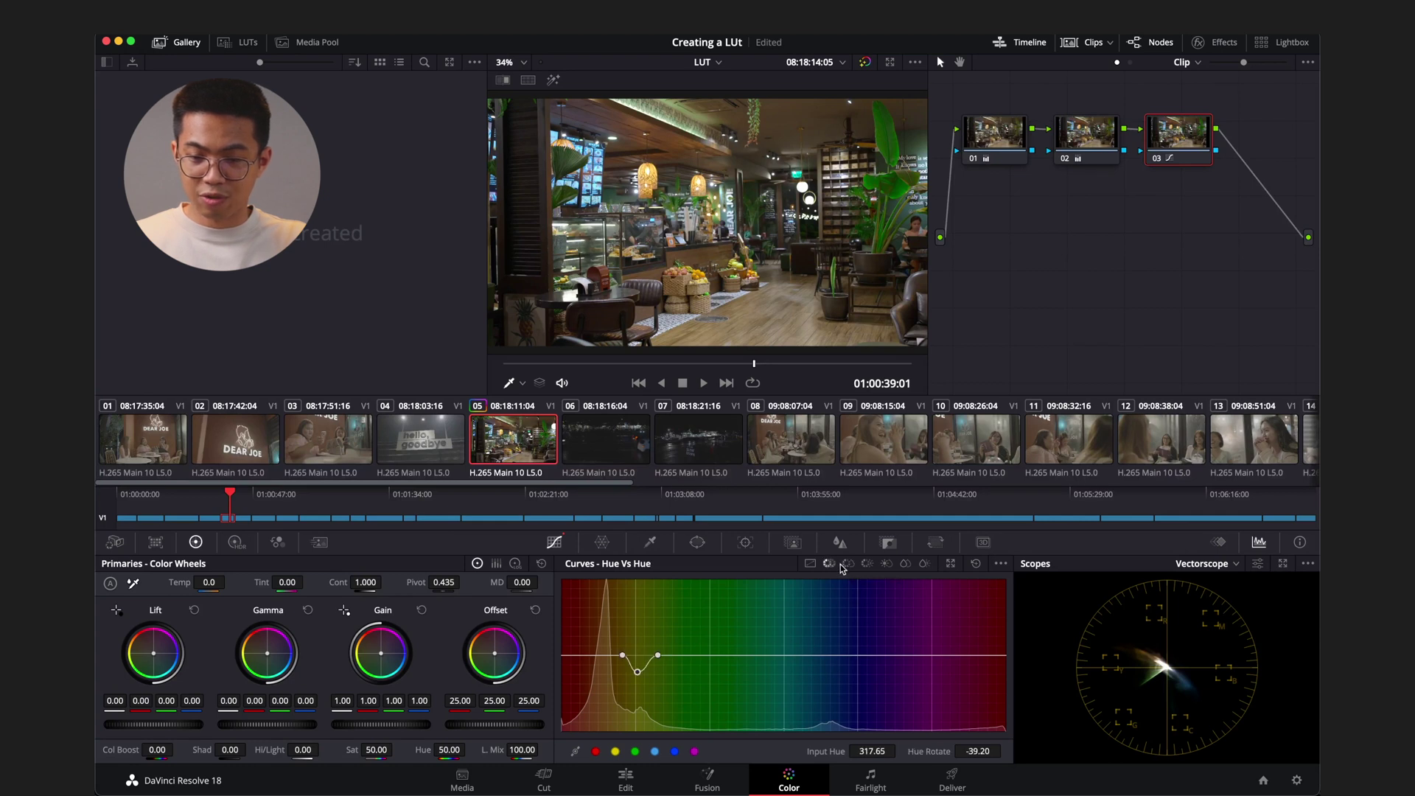
pyautogui.click(847, 566)
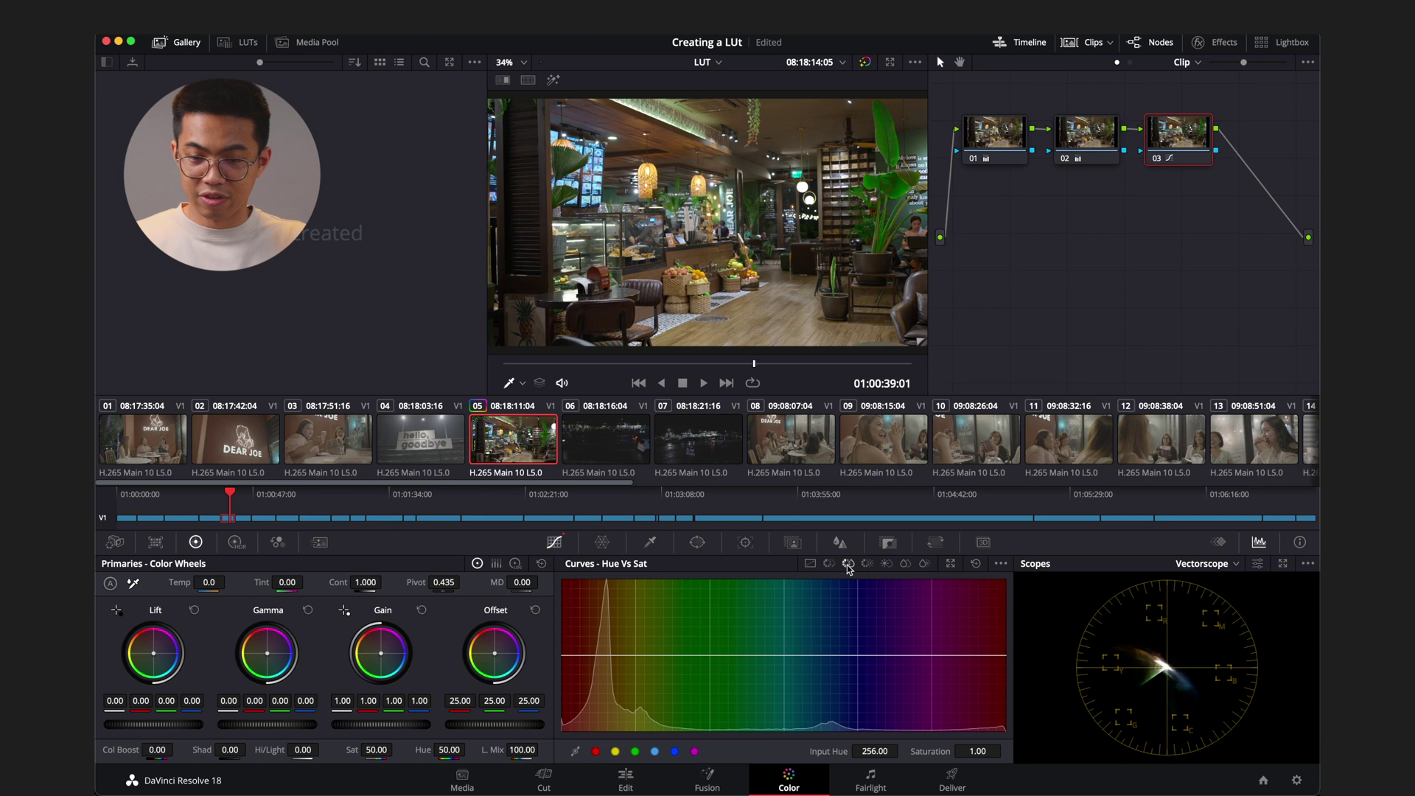
pyautogui.click(900, 147)
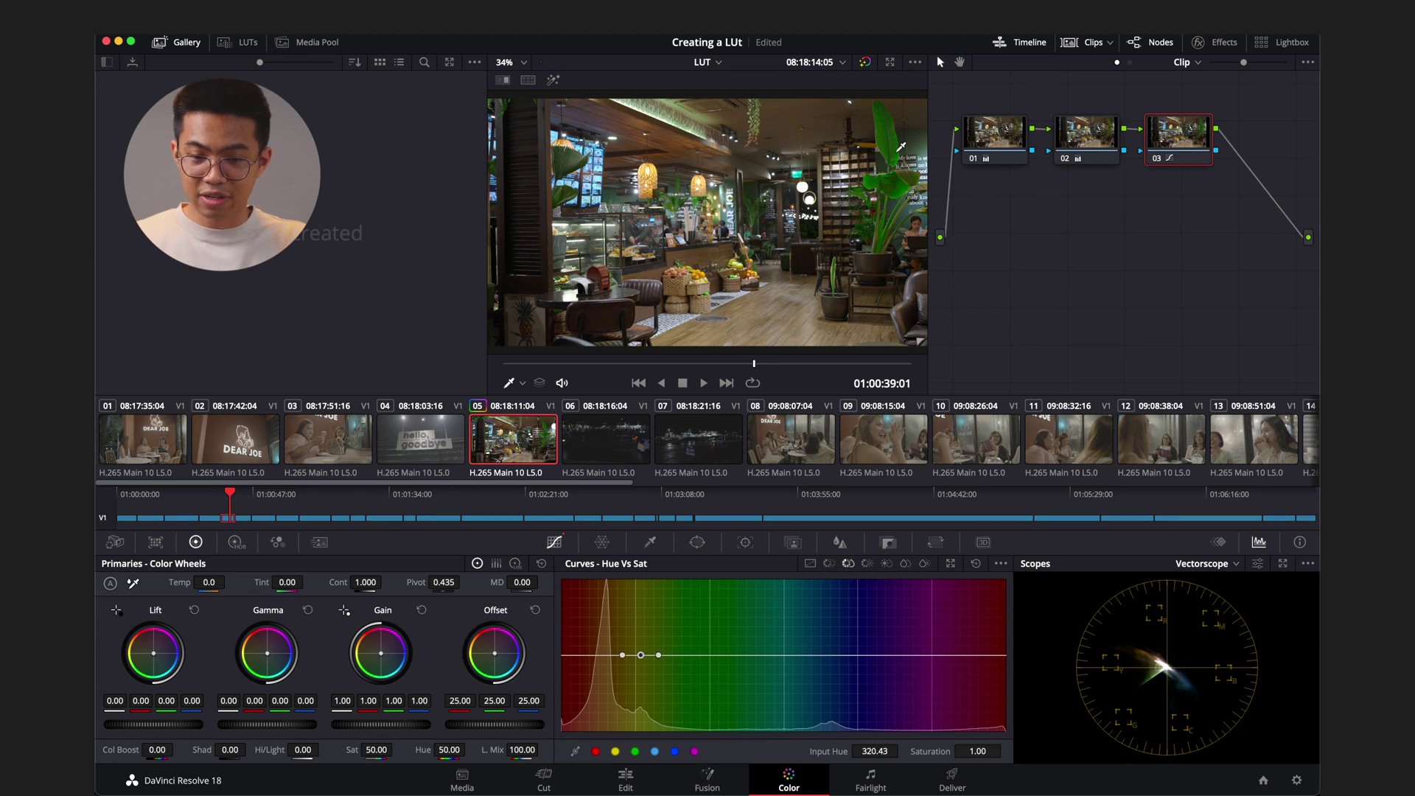
pyautogui.moveTo(641, 654); pyautogui.dragTo(636, 691)
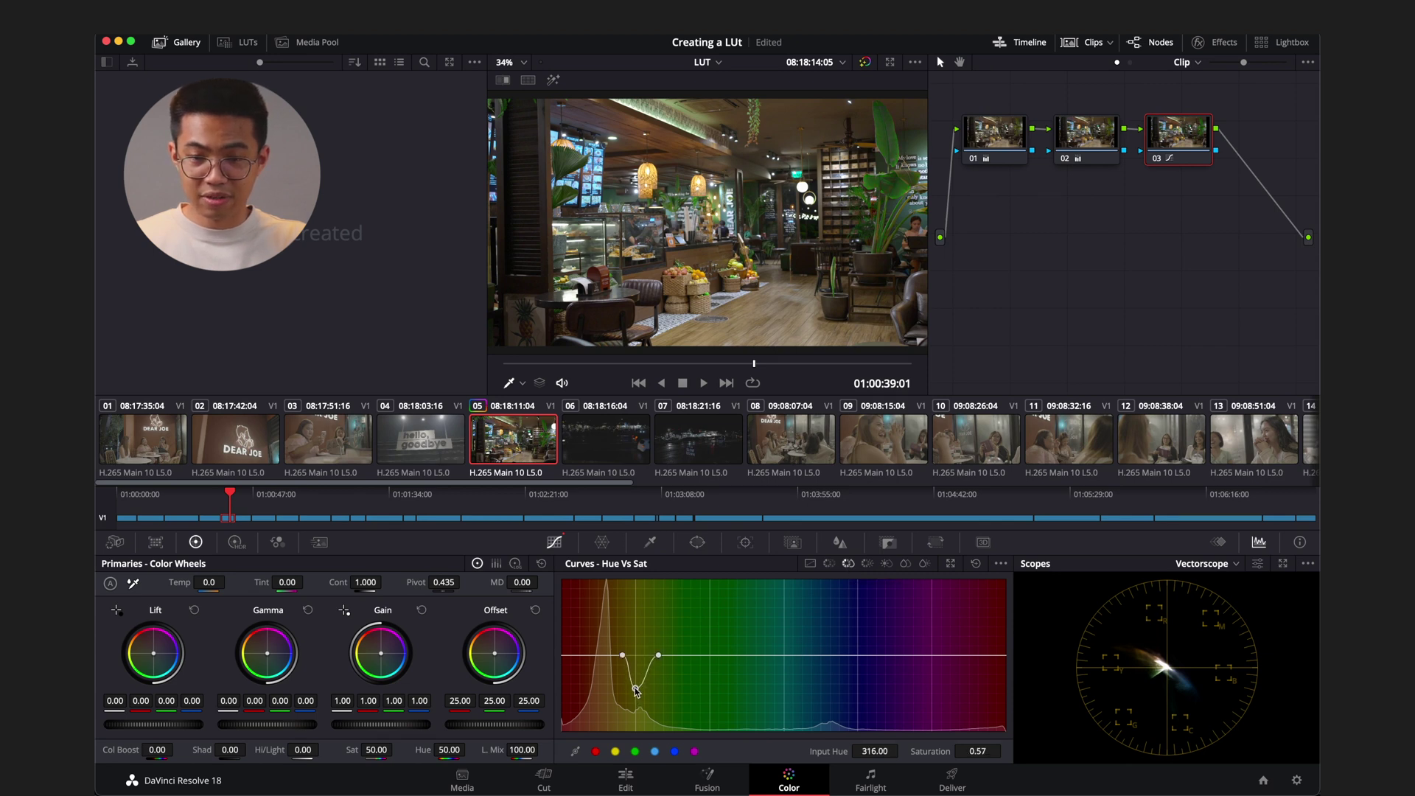
# - Rotate the pink-magenta hues near 334° by -60 on the Hue vs Hue curve
pyautogui.click(829, 564)
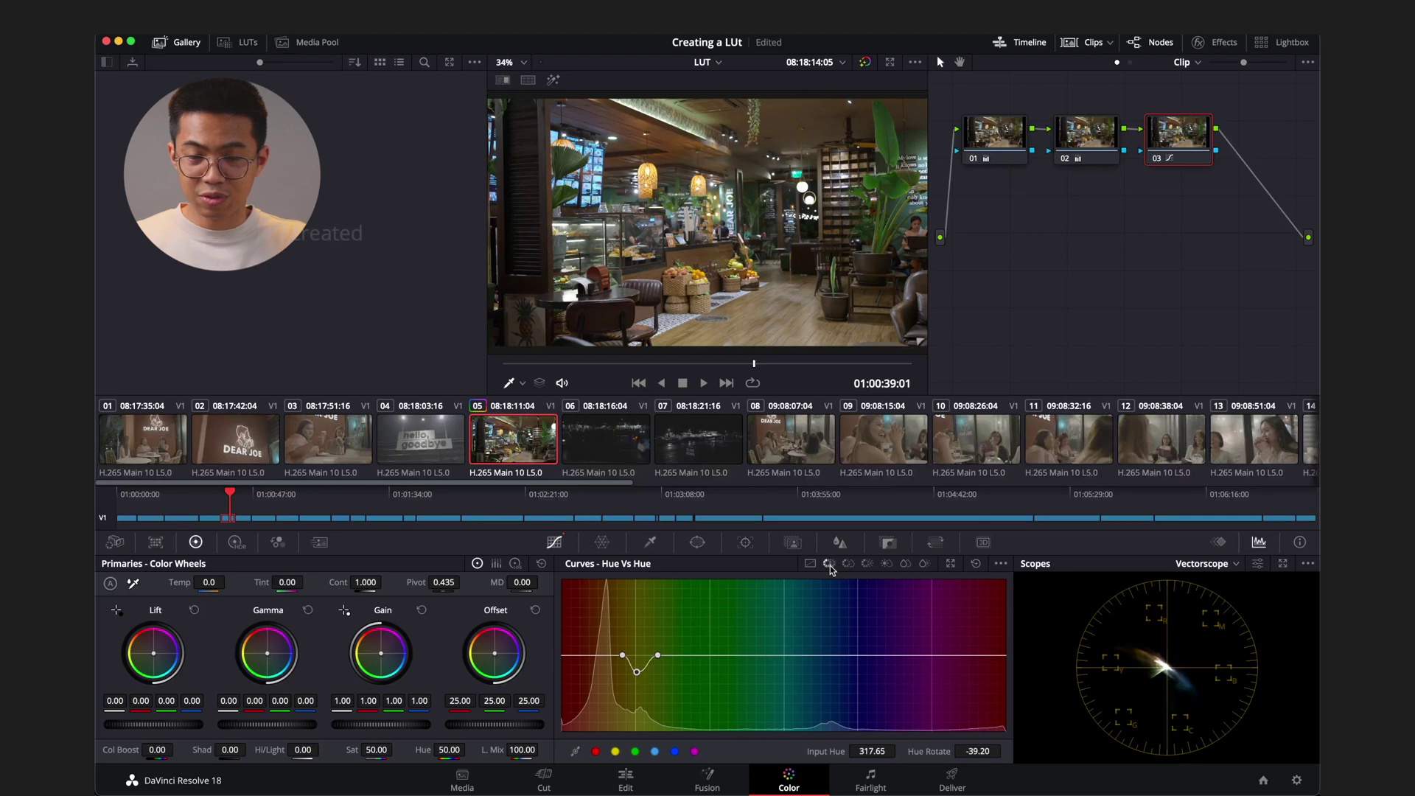
pyautogui.click(918, 136)
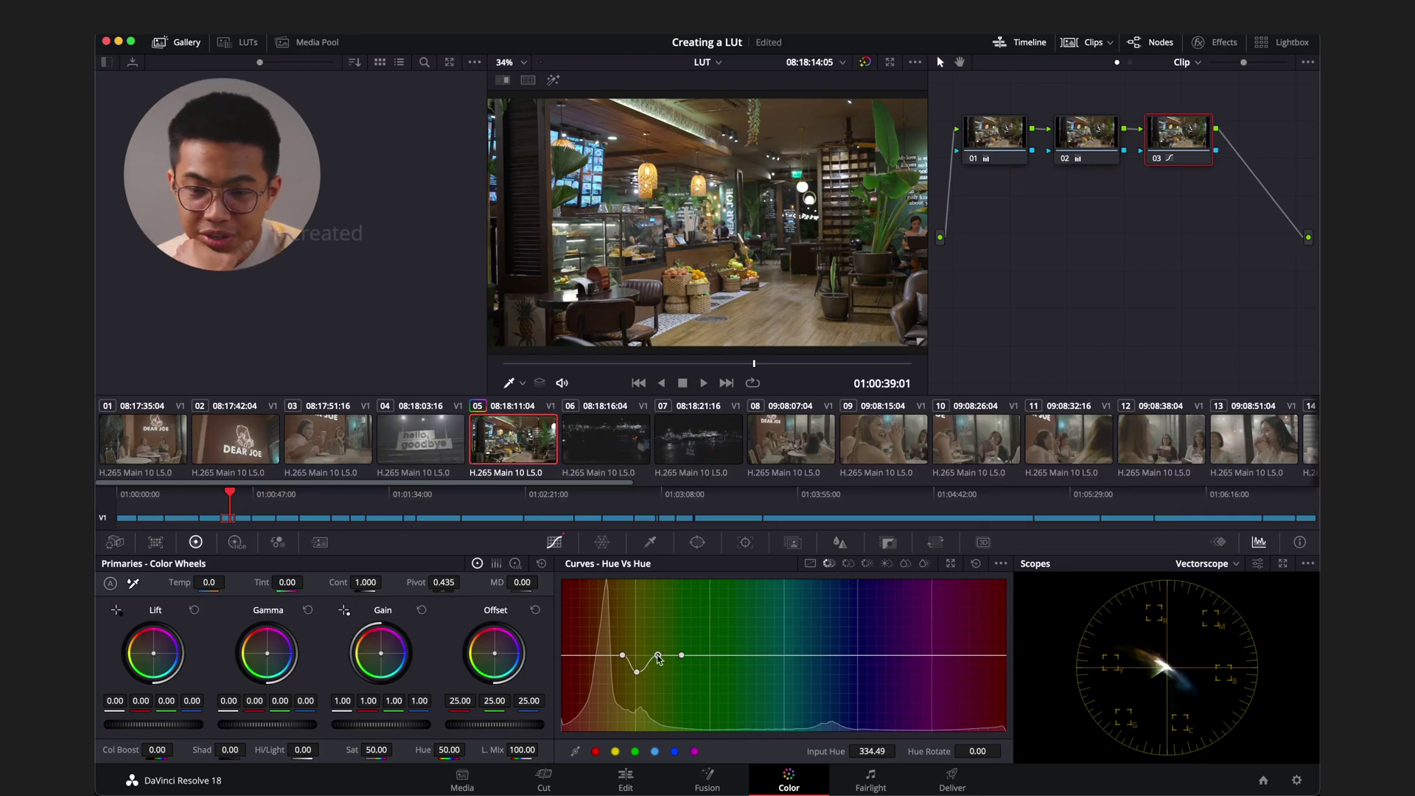
pyautogui.moveTo(658, 658); pyautogui.dragTo(658, 684)
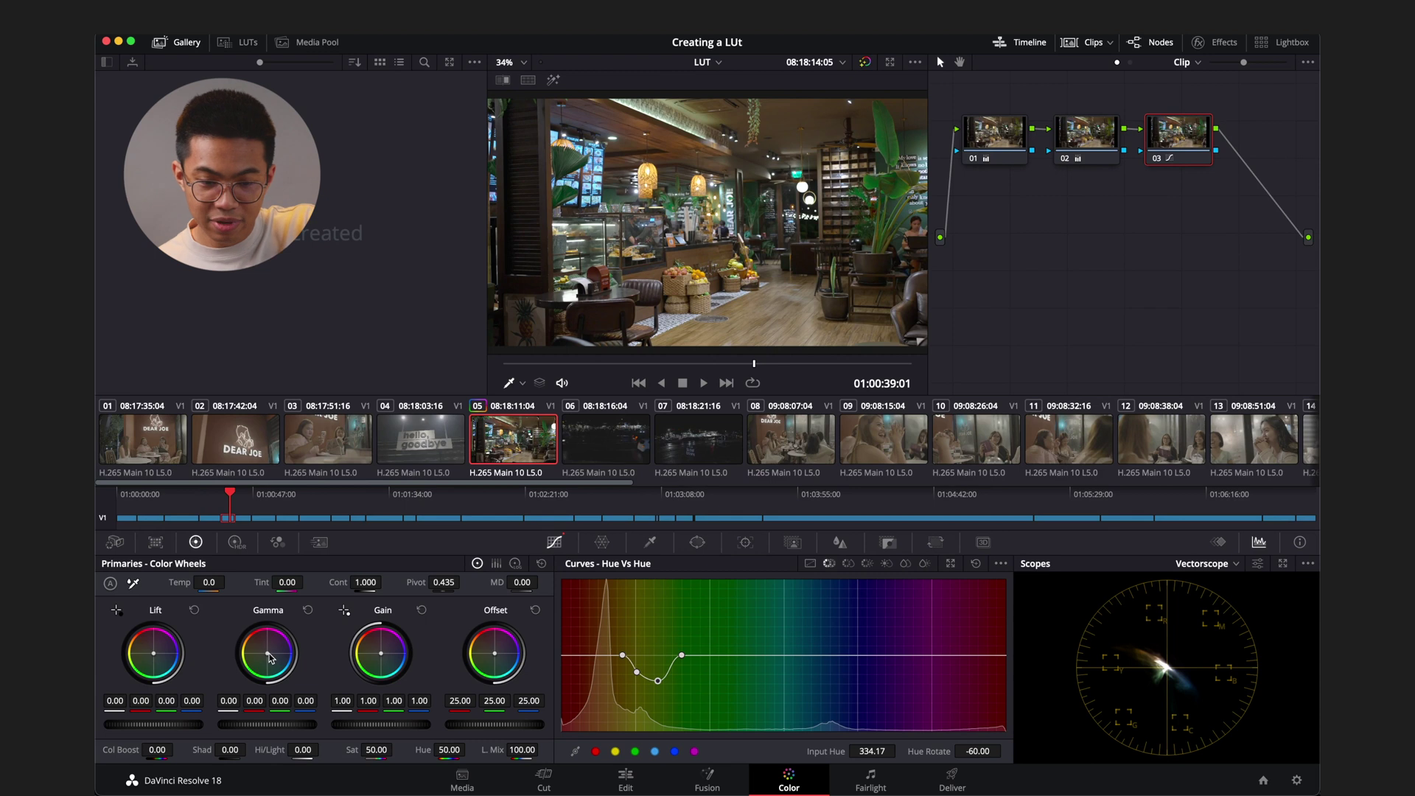
# - Nudge the Gamma and Lift wheels slightly and cool the temperature to -850
pyautogui.moveTo(268, 656); pyautogui.dragTo(267, 638)
pyautogui.moveTo(154, 656); pyautogui.dragTo(147, 658)
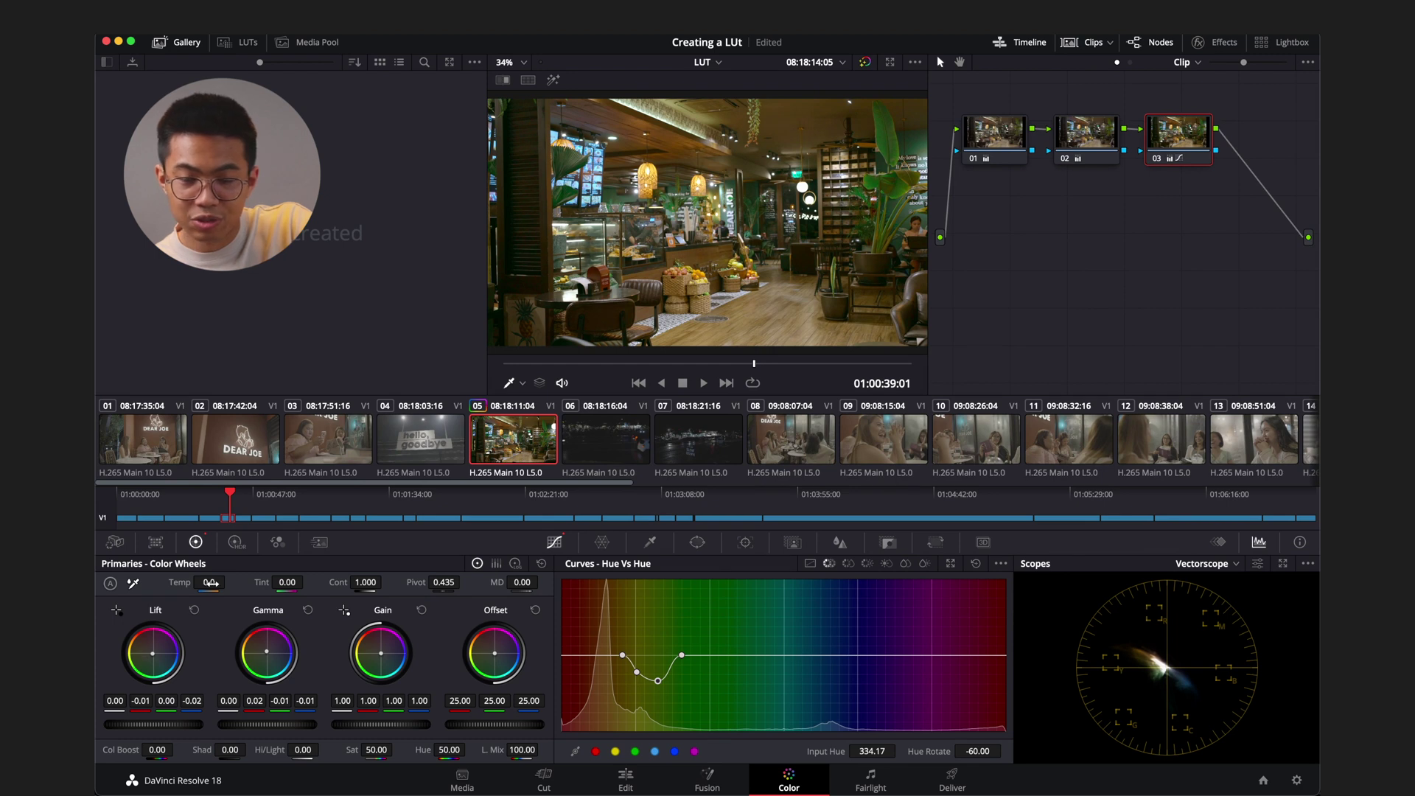
pyautogui.moveTo(211, 582); pyautogui.dragTo(184, 584)
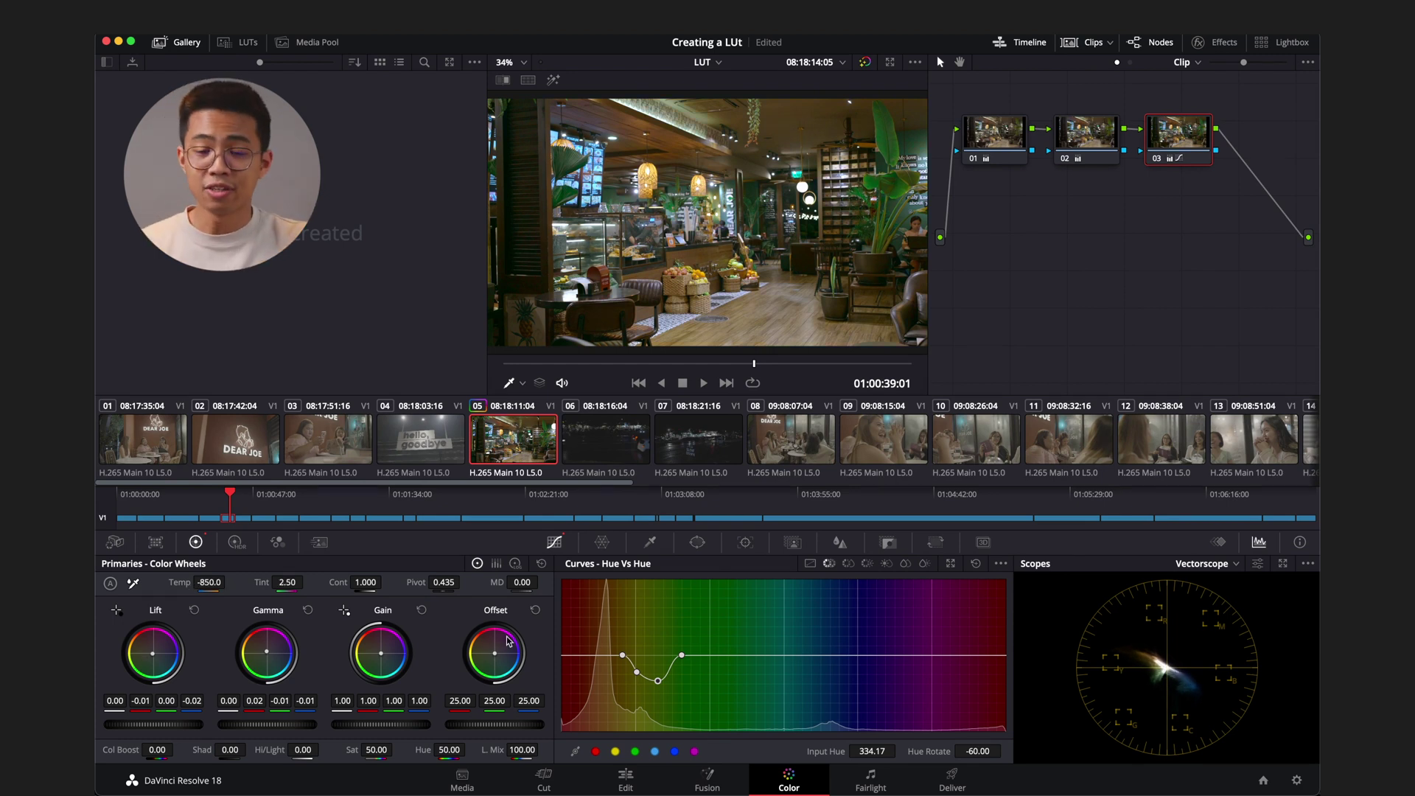
# - Inspect the café frame at 100% actual size, then fit it back in the viewer
pyautogui.click(525, 64)
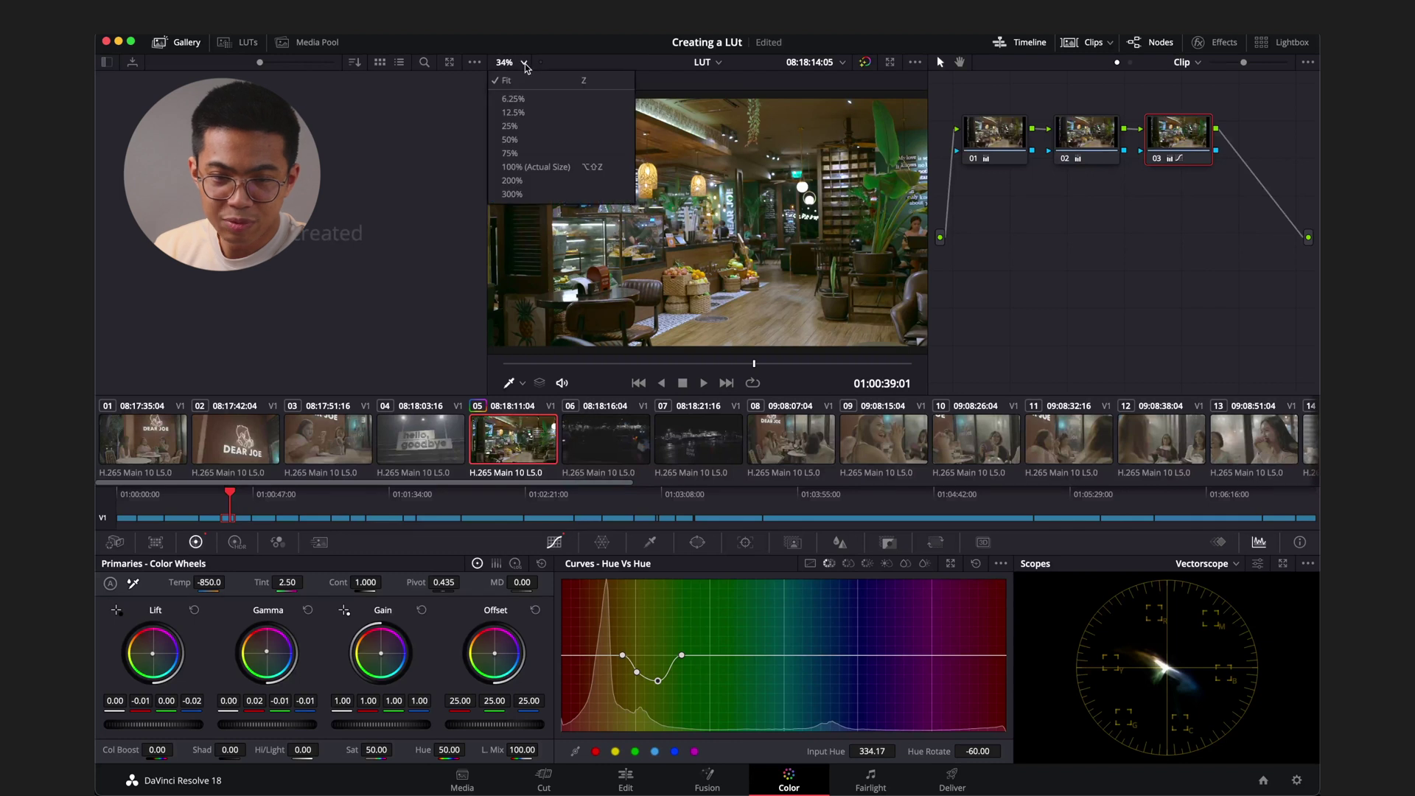
pyautogui.click(563, 167)
pyautogui.hscroll(5, 753, 172)
pyautogui.scroll(5, 753, 172)
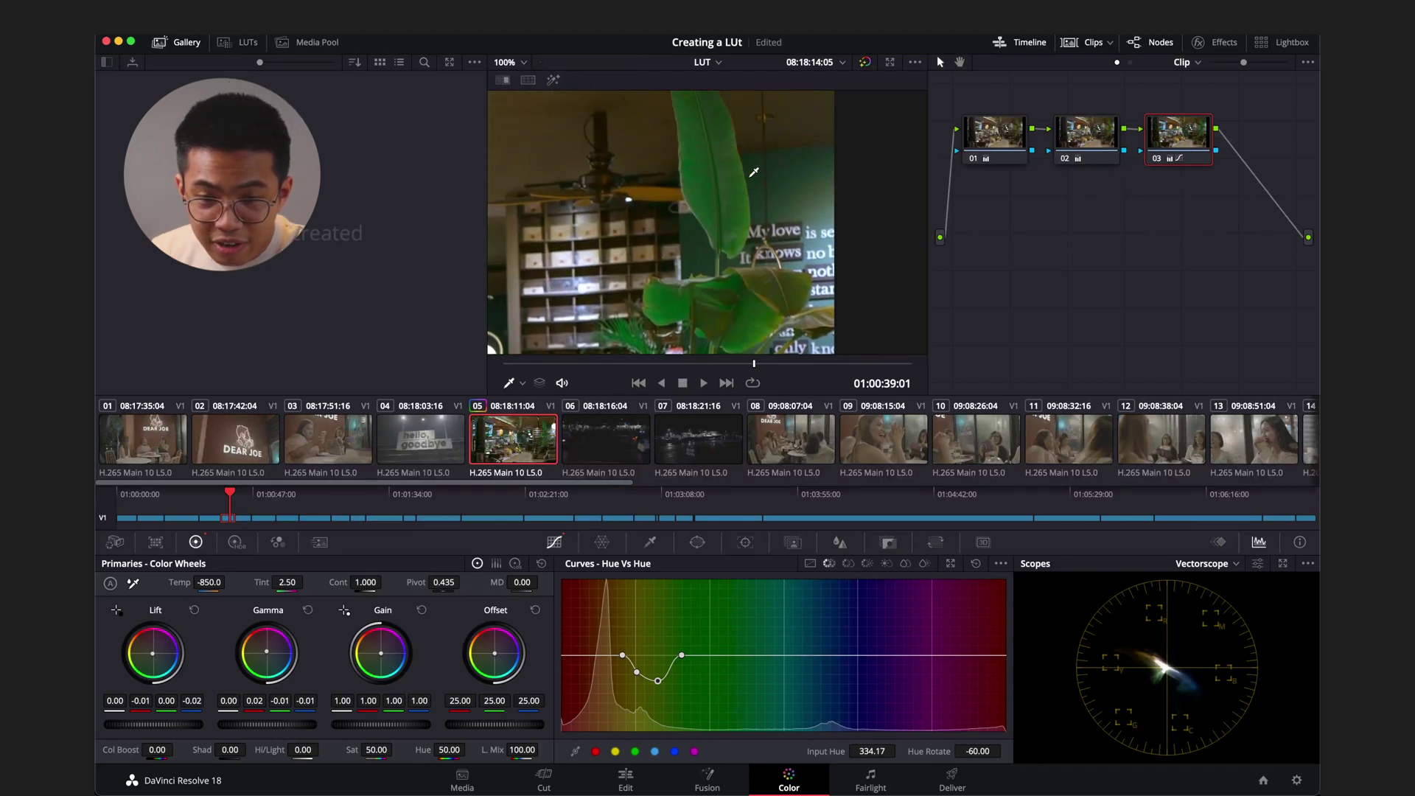
pyautogui.hotkey('shift', 'z')
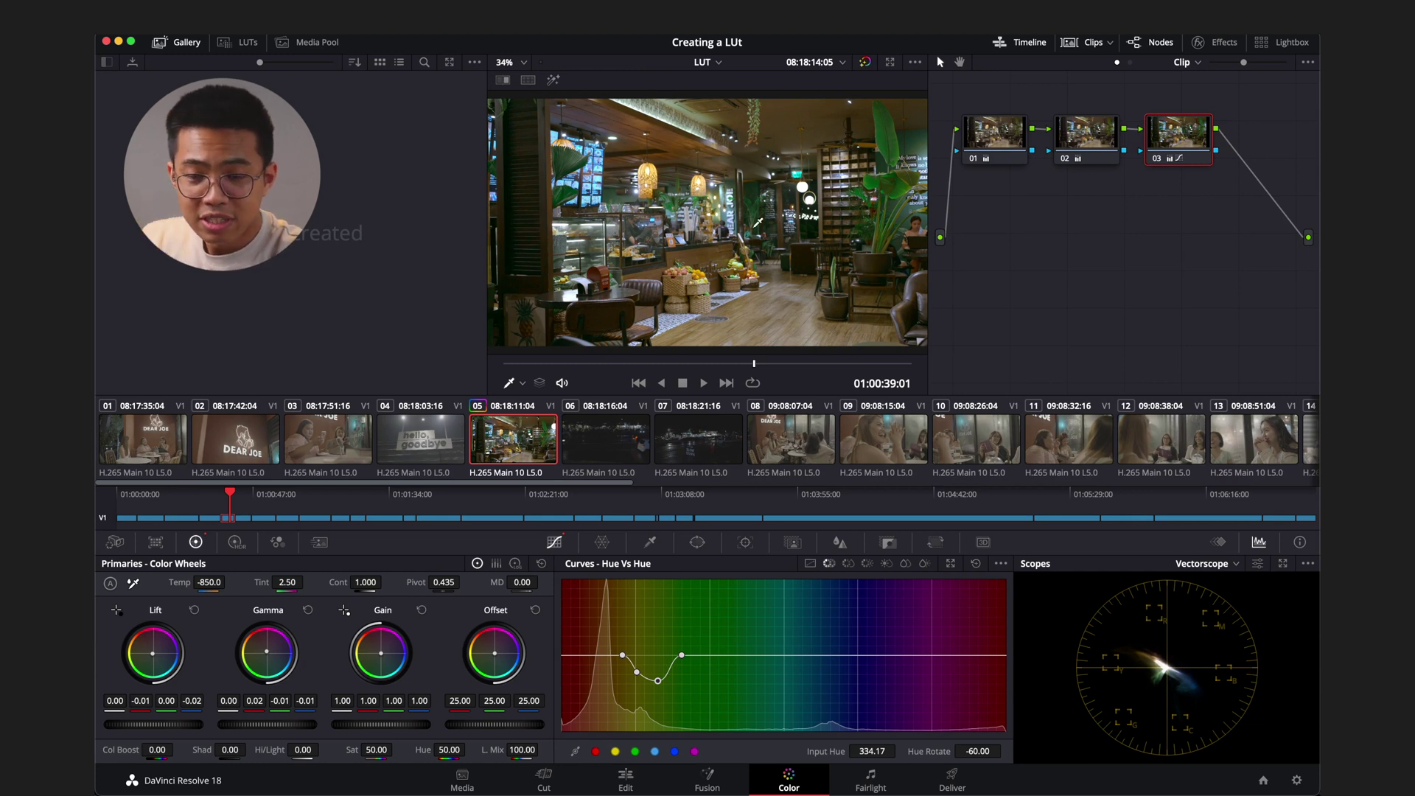
pyautogui.rightClick(692, 193)
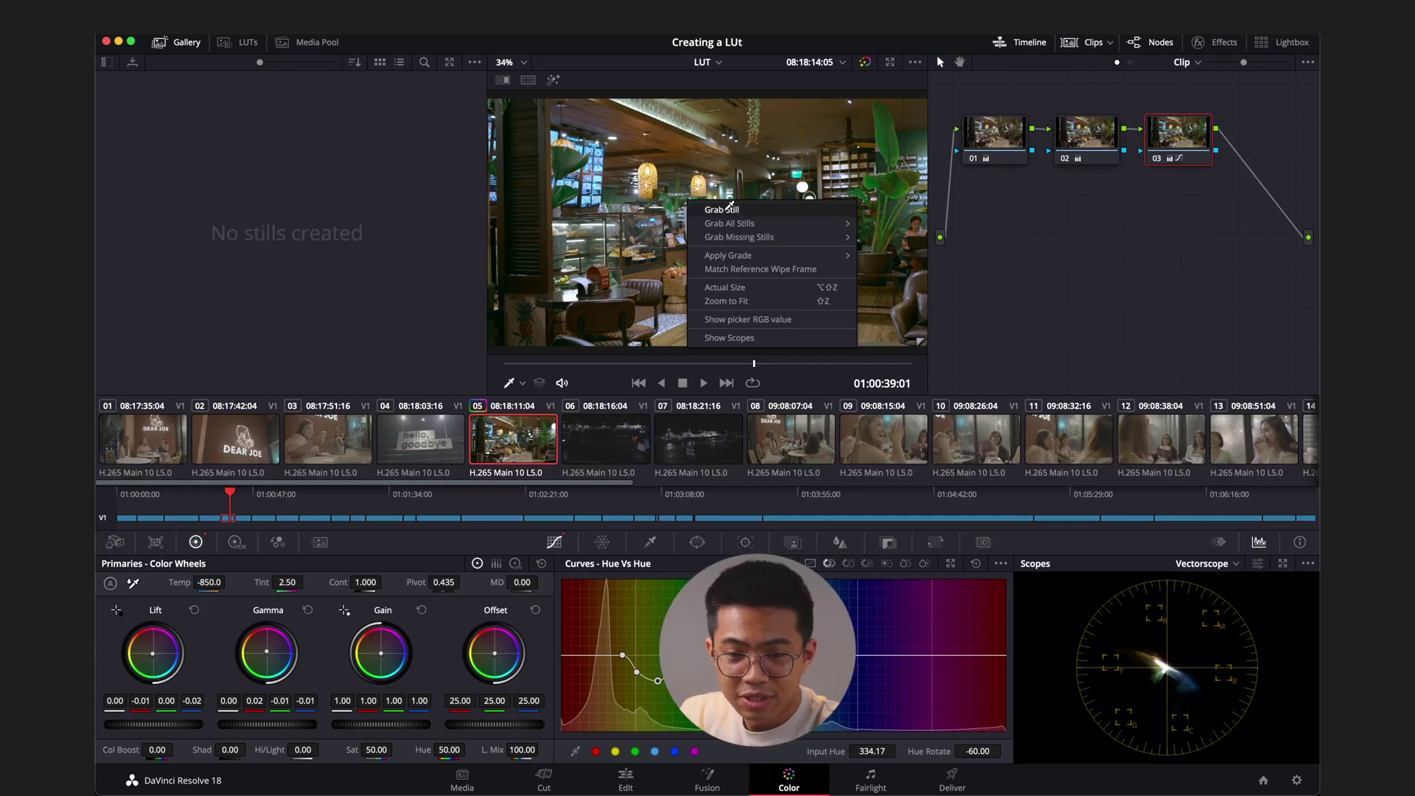
# - Grab the café grade as a gallery still and apply it to the Dear Jo clip 17
pyautogui.click(721, 209)
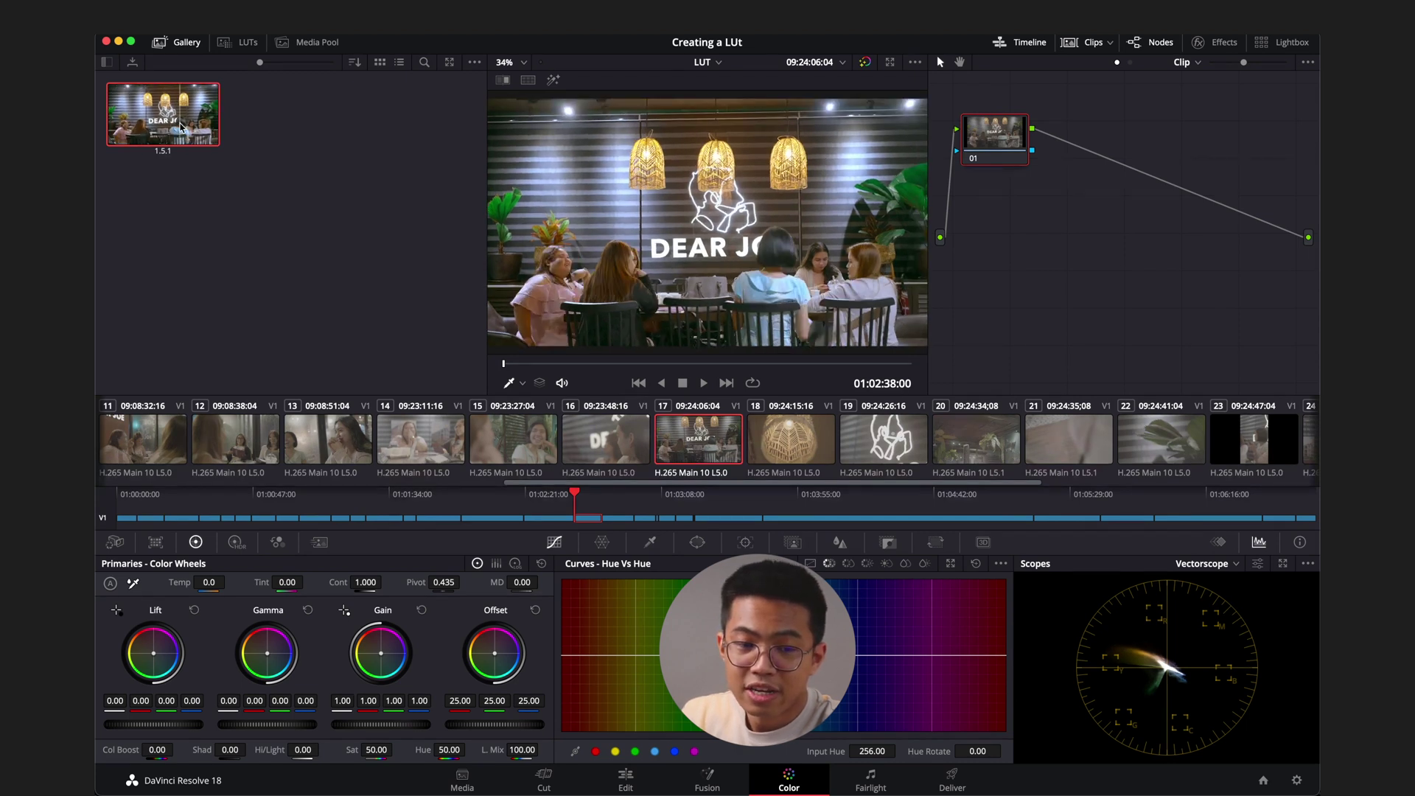
pyautogui.rightClick(169, 122)
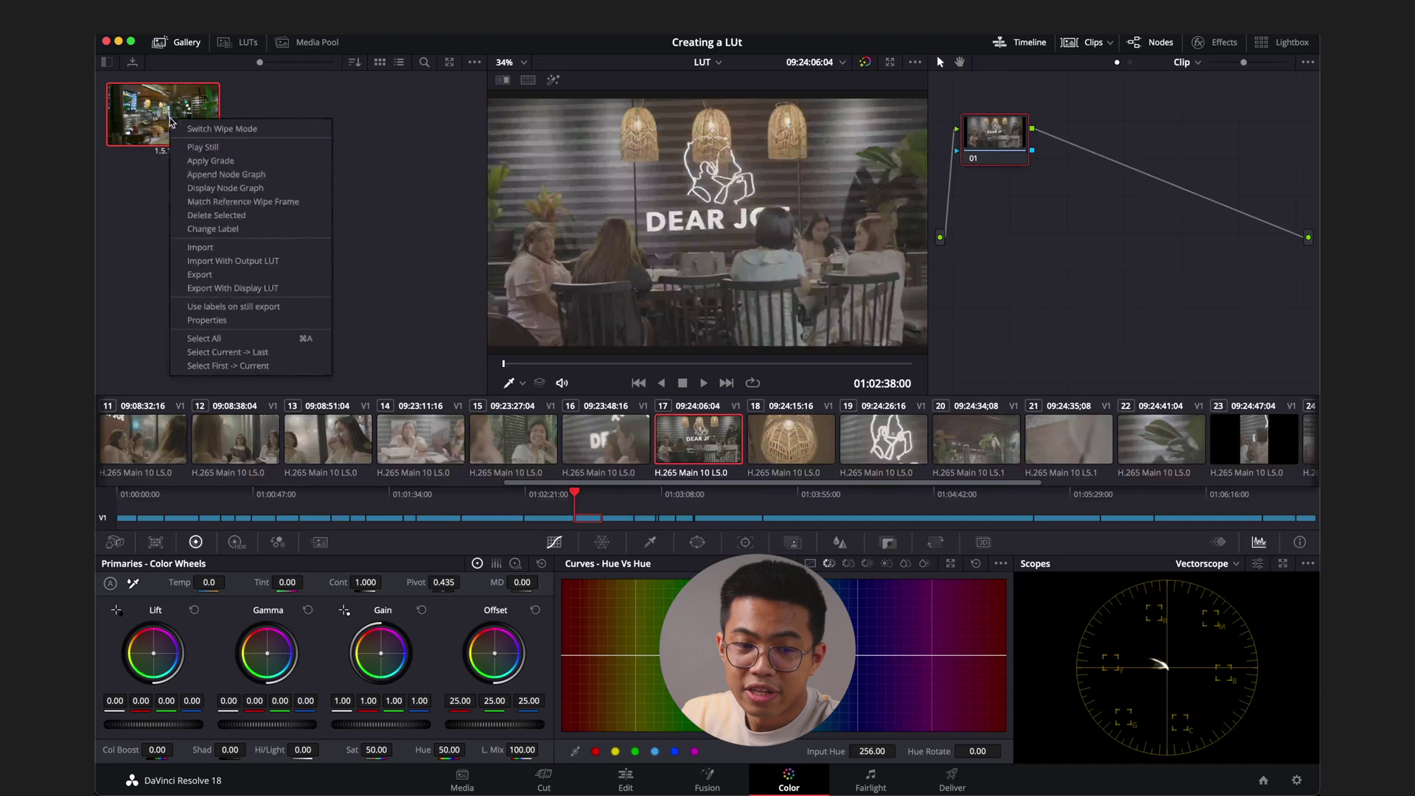
pyautogui.click(211, 161)
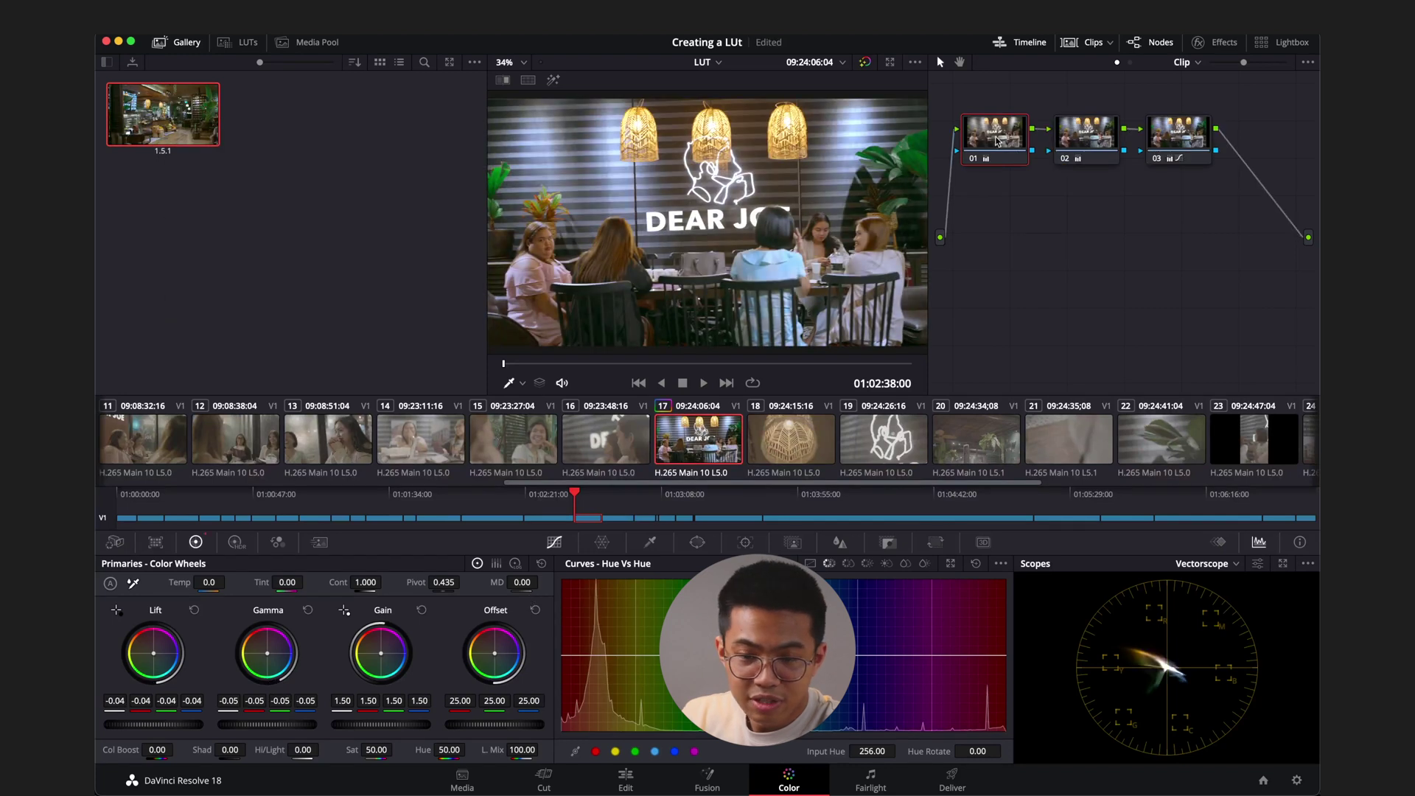
# - Darken clip 17's midtones with Gamma and save that adjusted grade as a new still
pyautogui.moveTo(279, 726); pyautogui.dragTo(162, 731)
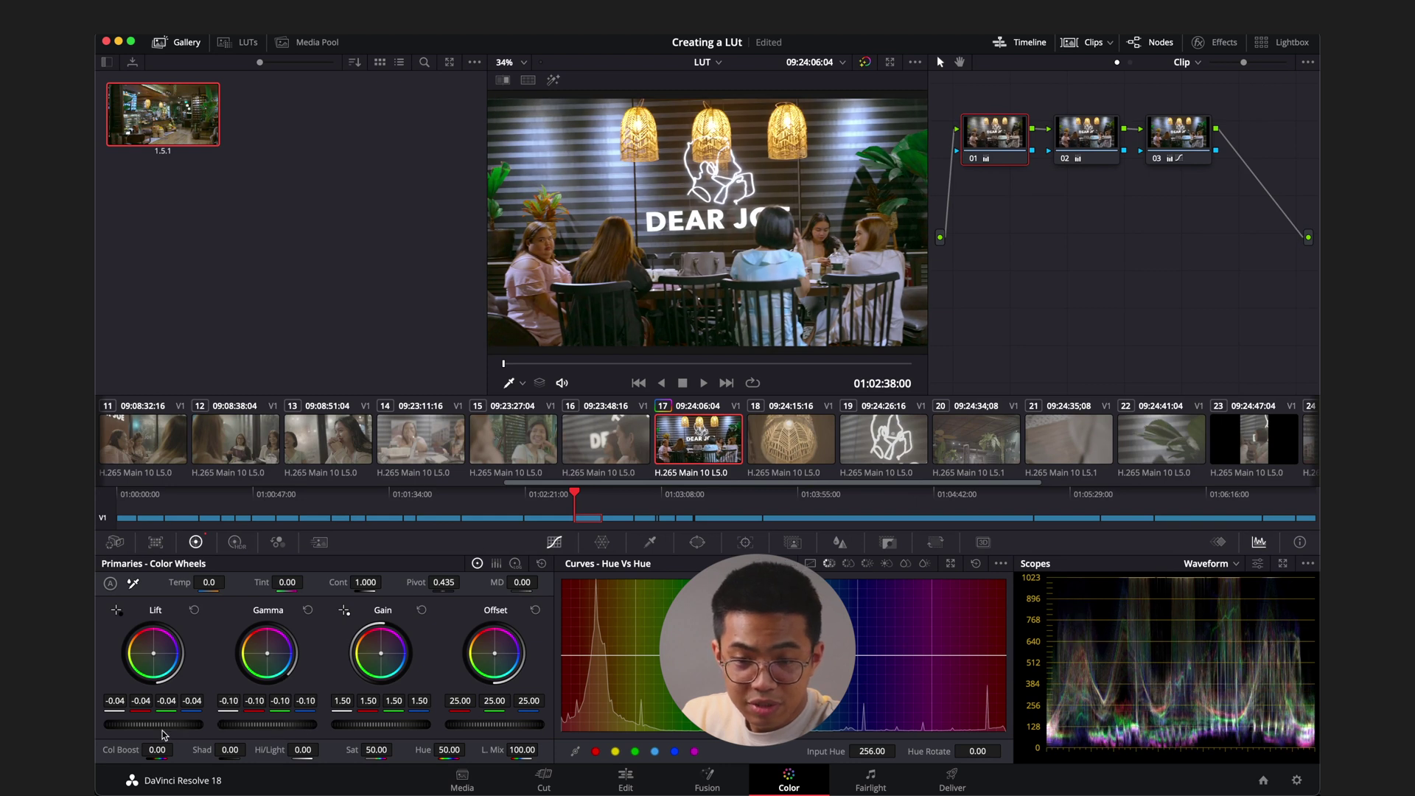
pyautogui.click(699, 363)
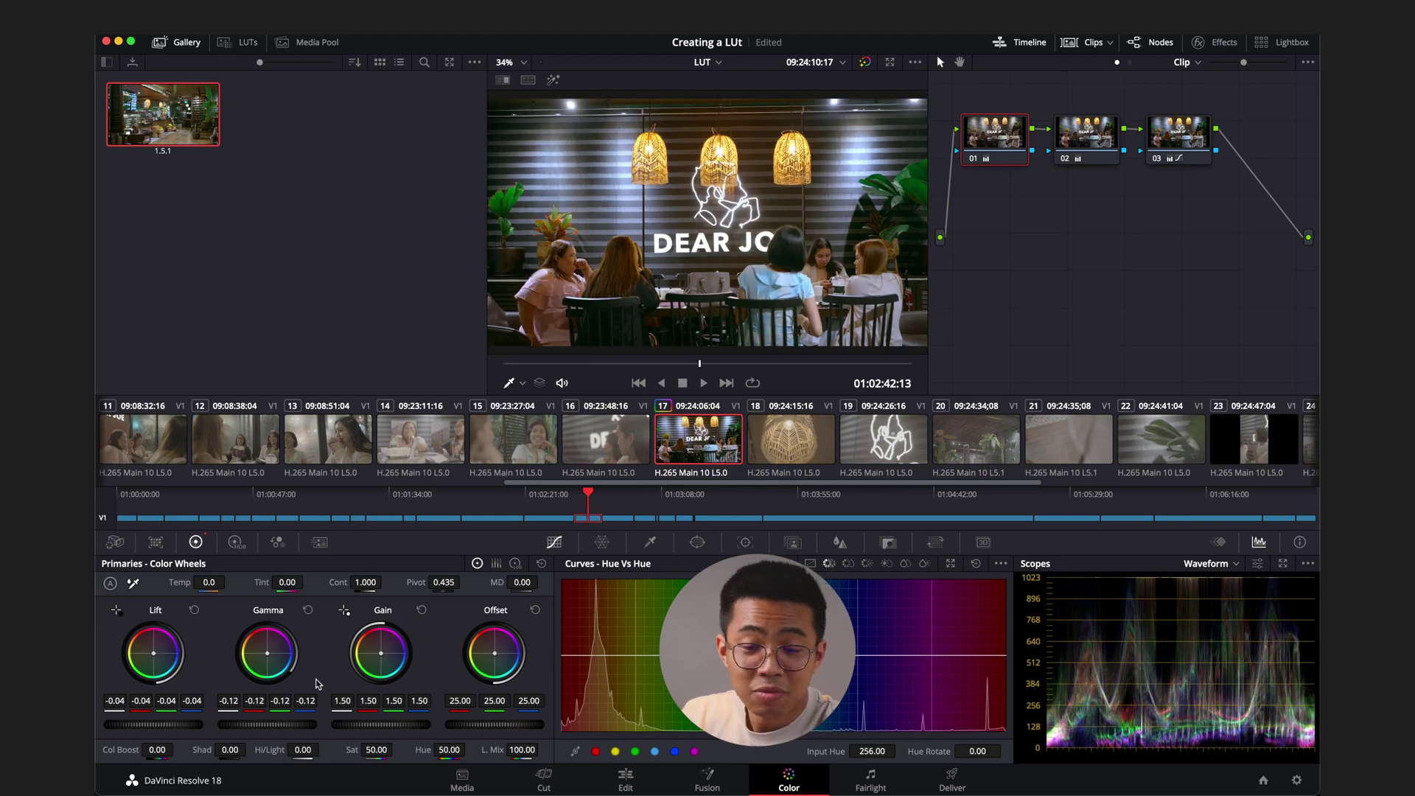
pyautogui.rightClick(767, 236)
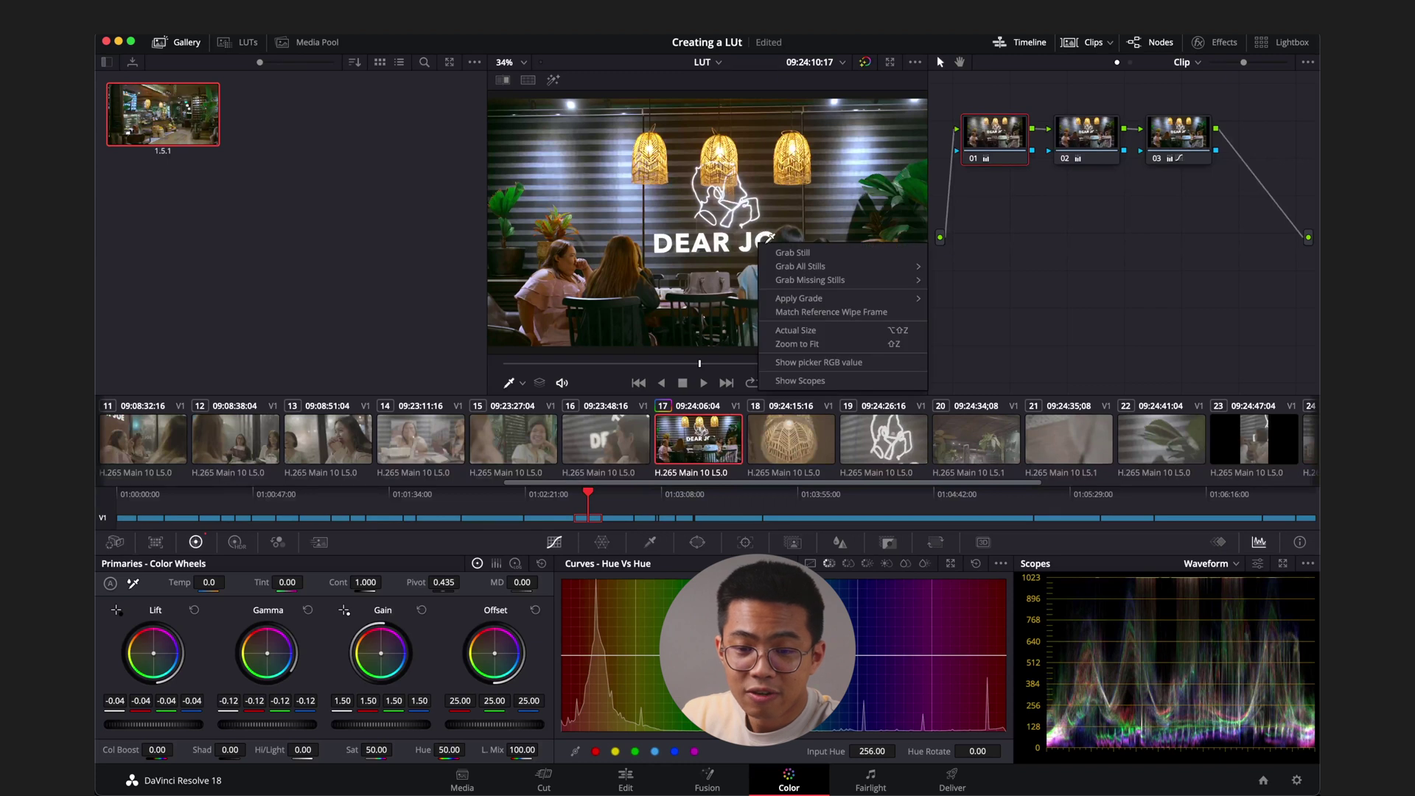
pyautogui.click(792, 252)
# - Move from clip 15 to clip 13 and apply the Dear Jo still's grade to it
pyautogui.click(520, 455)
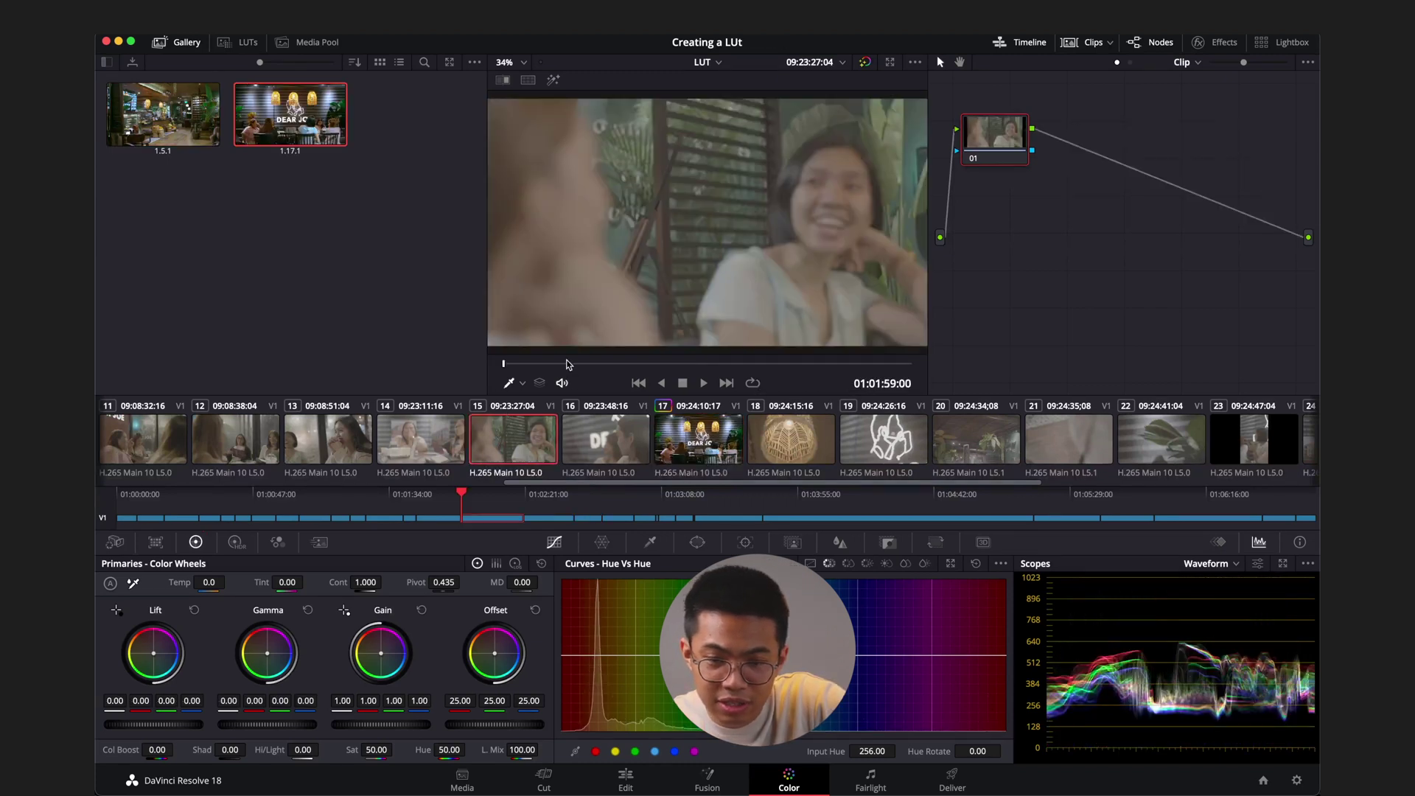
pyautogui.click(609, 363)
pyautogui.moveTo(610, 363); pyautogui.dragTo(541, 363)
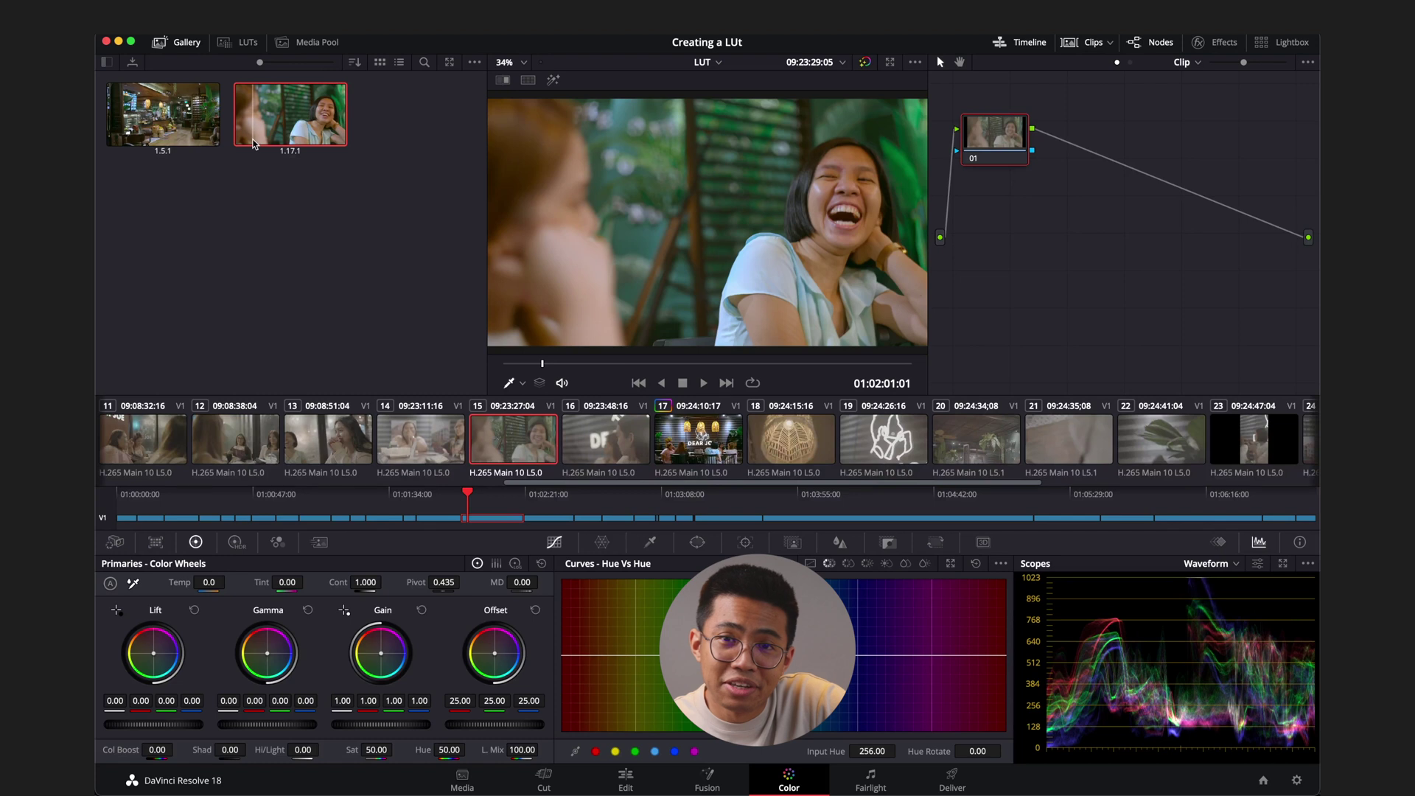
pyautogui.press('Up')
pyautogui.press('Up')
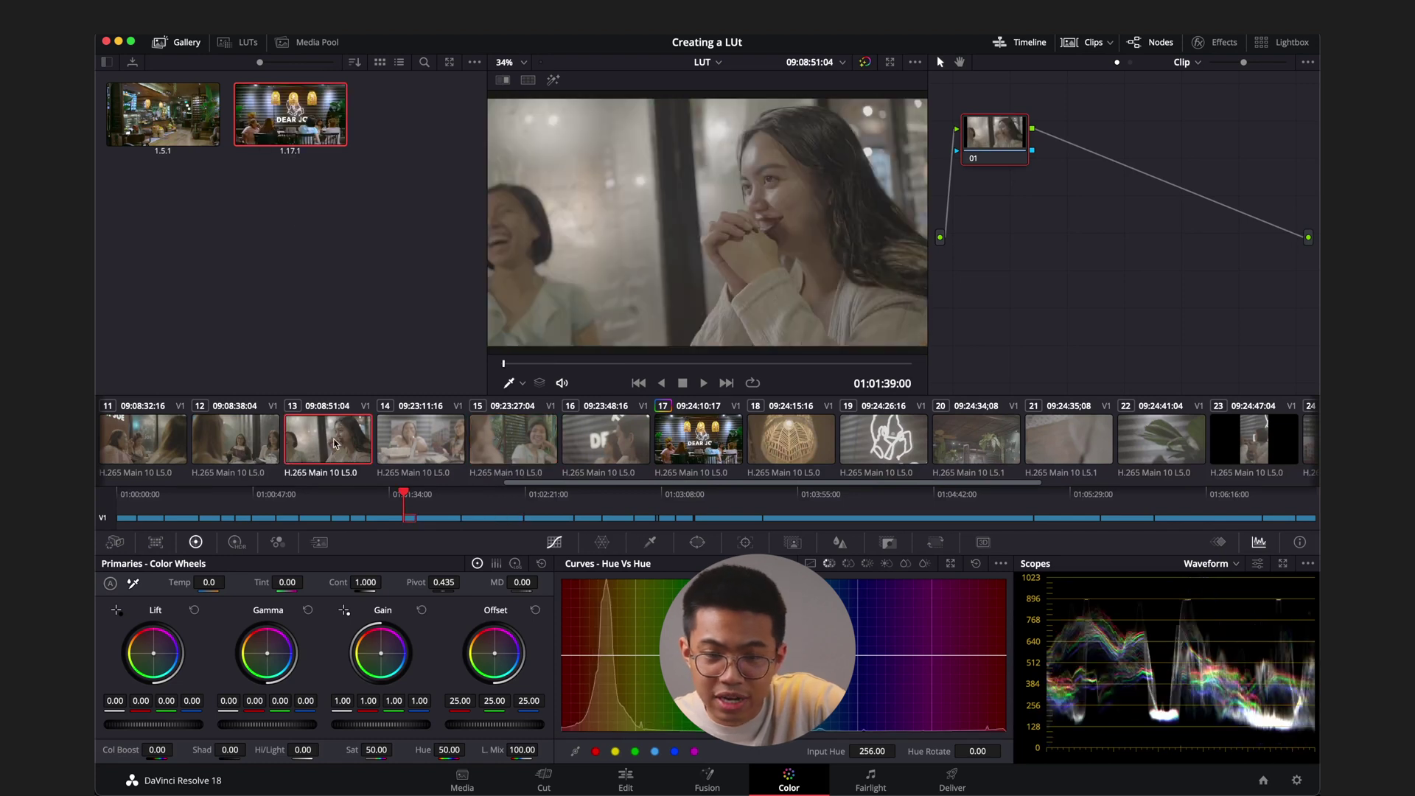
pyautogui.rightClick(305, 117)
pyautogui.click(344, 157)
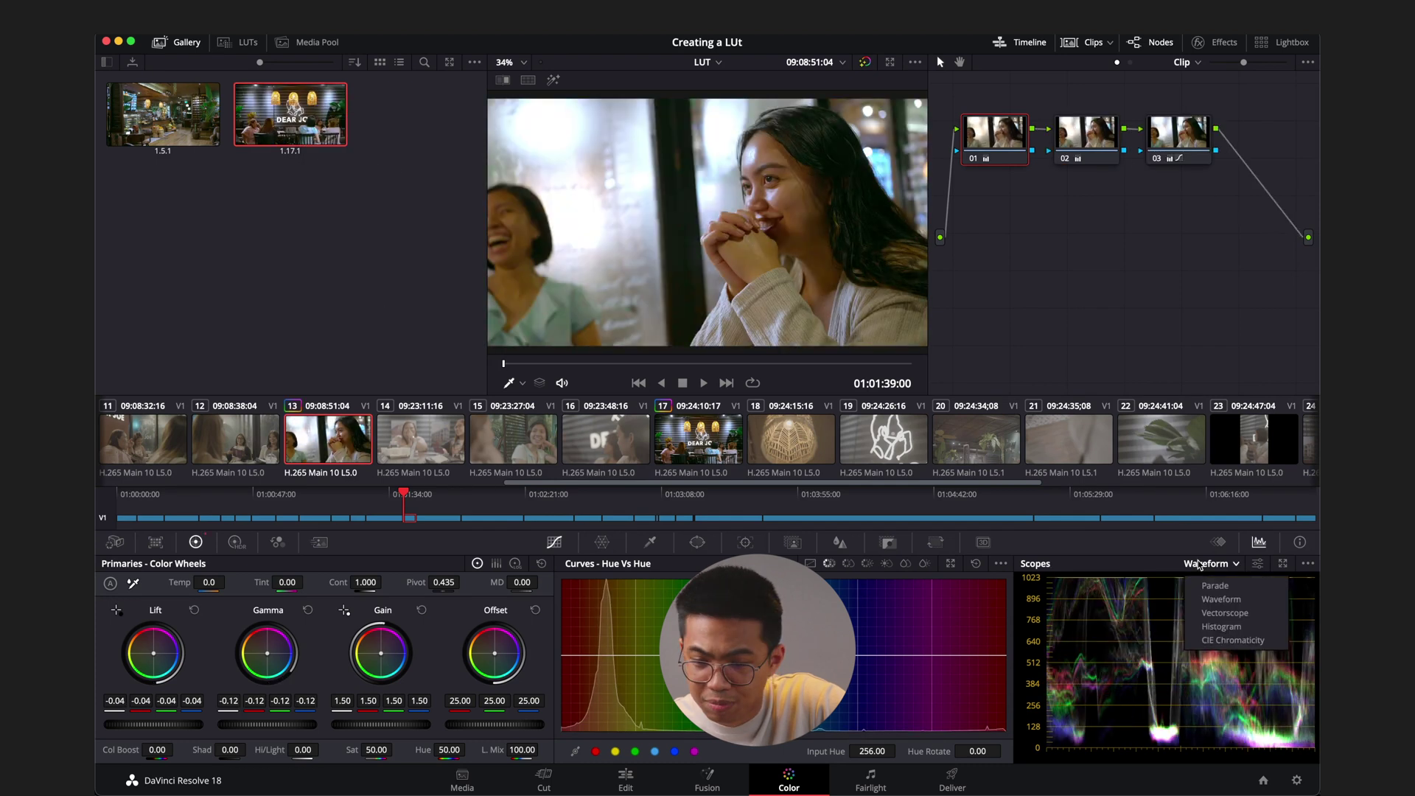
# - Switch the scope to the vectorscope, trial a cooler temperature on clip 13, then reset it to 0
pyautogui.click(1206, 563)
pyautogui.click(1229, 621)
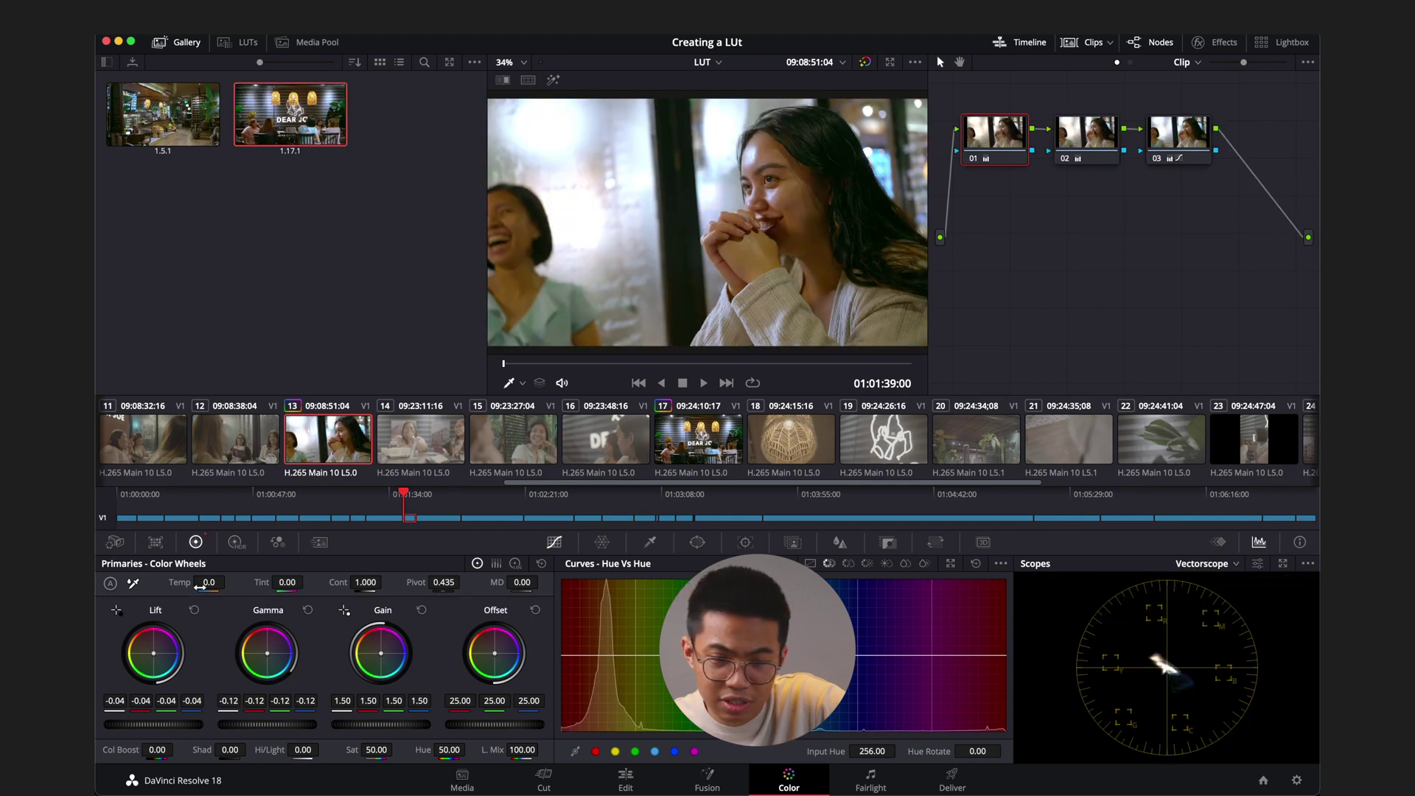
pyautogui.moveTo(209, 583); pyautogui.dragTo(174, 586)
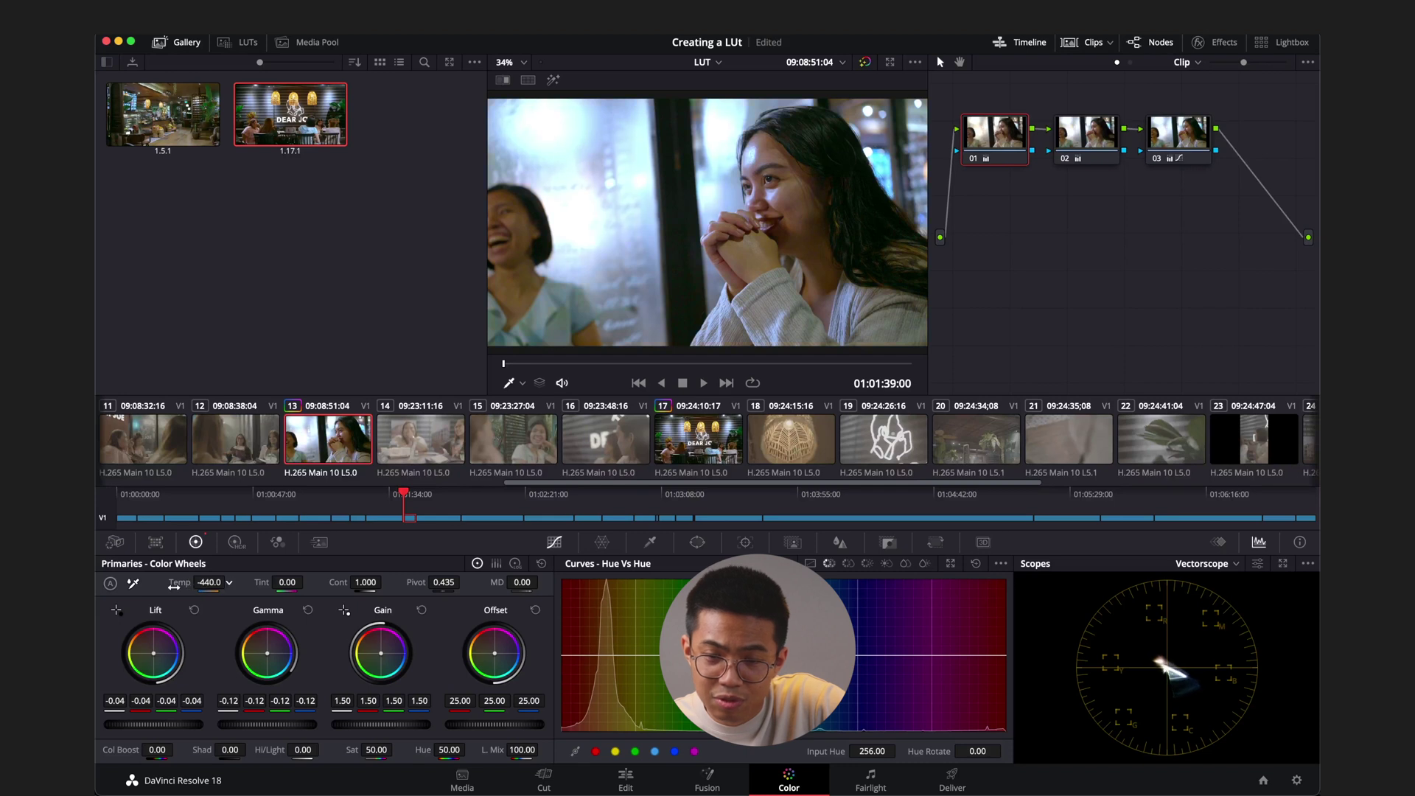
pyautogui.doubleClick(175, 583)
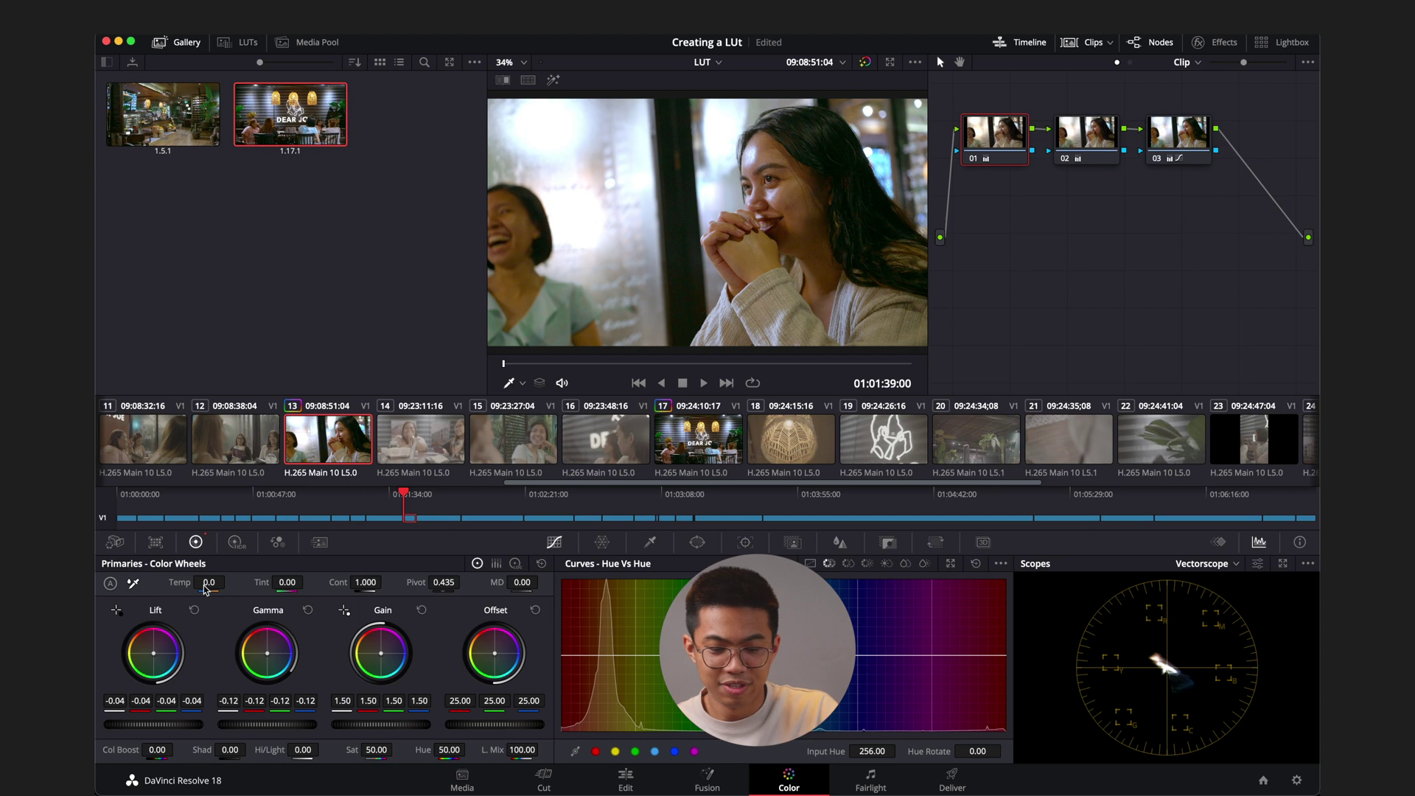
# - Browse the clip strip to clip 24, then step back to clip 22, the leaf shot
pyautogui.click(420, 438)
pyautogui.hscroll(5, 980, 449)
pyautogui.click(980, 446)
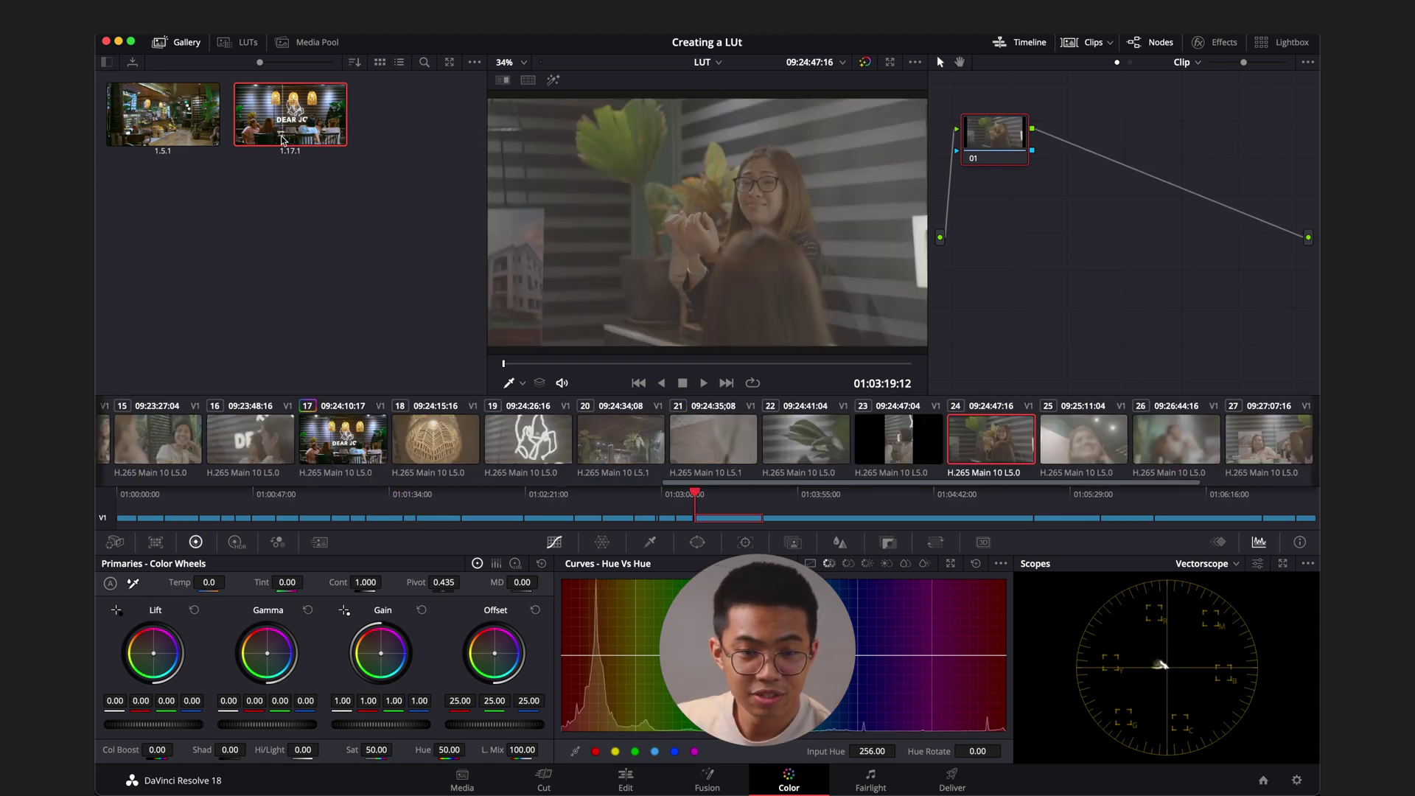
pyautogui.press('Up')
pyautogui.press('Up')
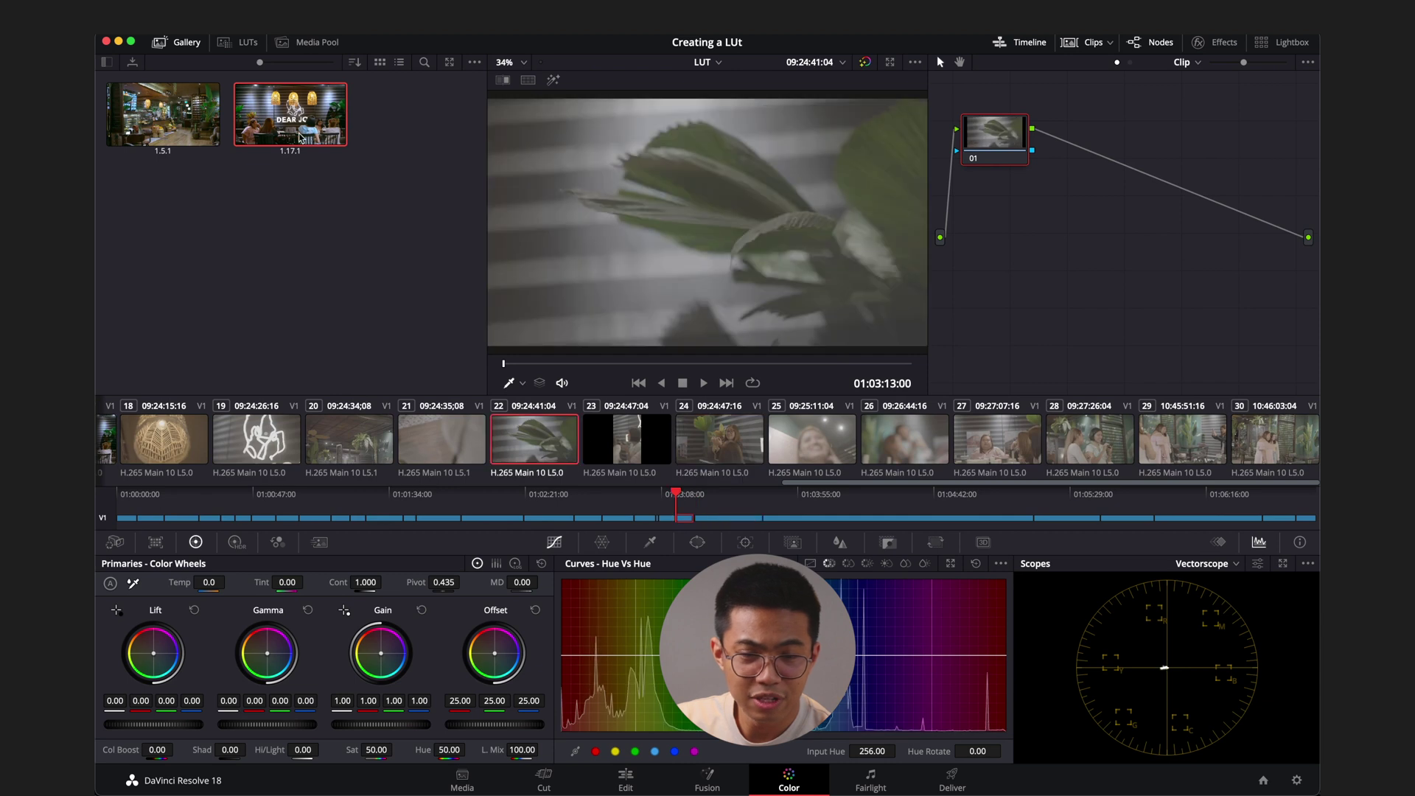
pyautogui.moveTo(283, 120)
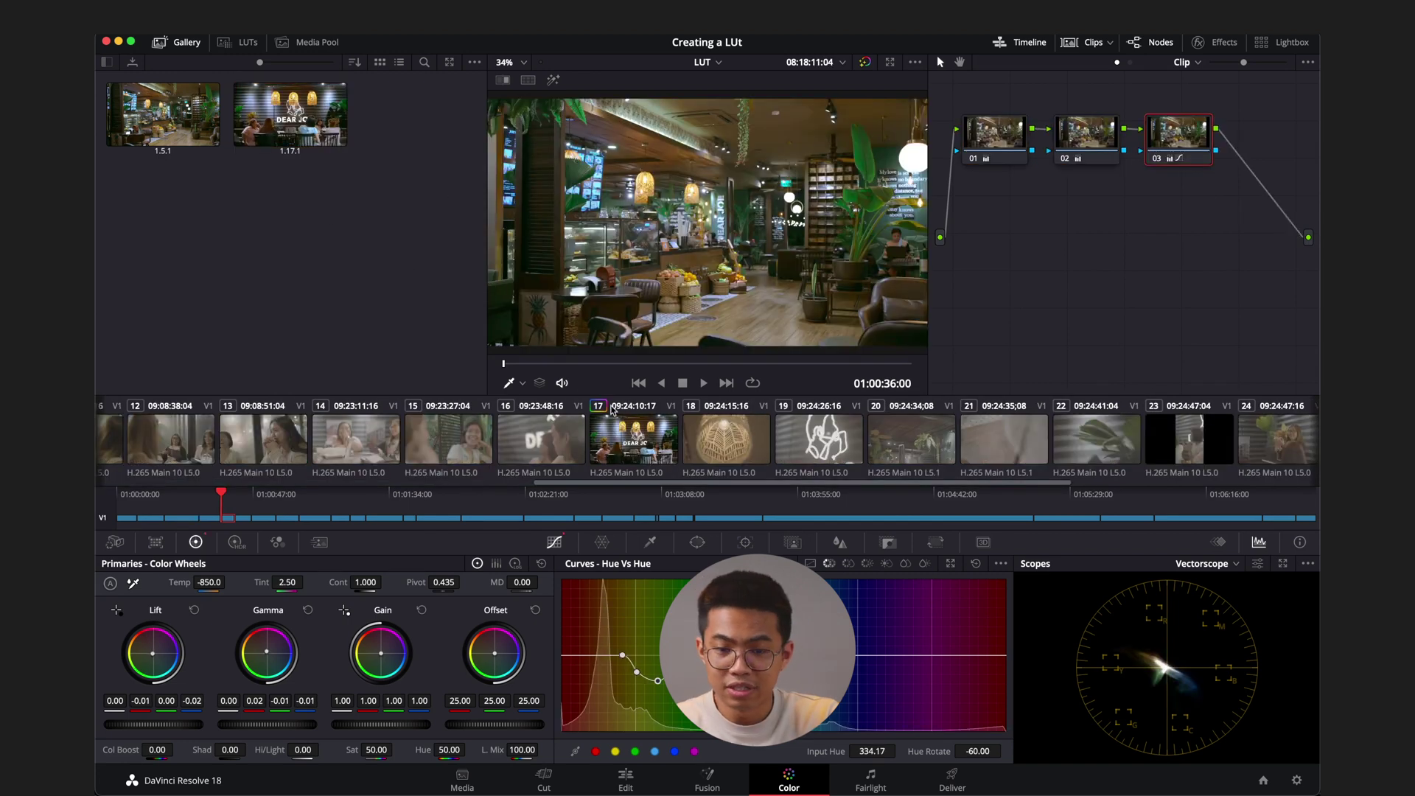
# - Preview clip 17 and generate its grade as a 65 Point Cube LUT named 'Bridal Shower LUT'
pyautogui.click(620, 438)
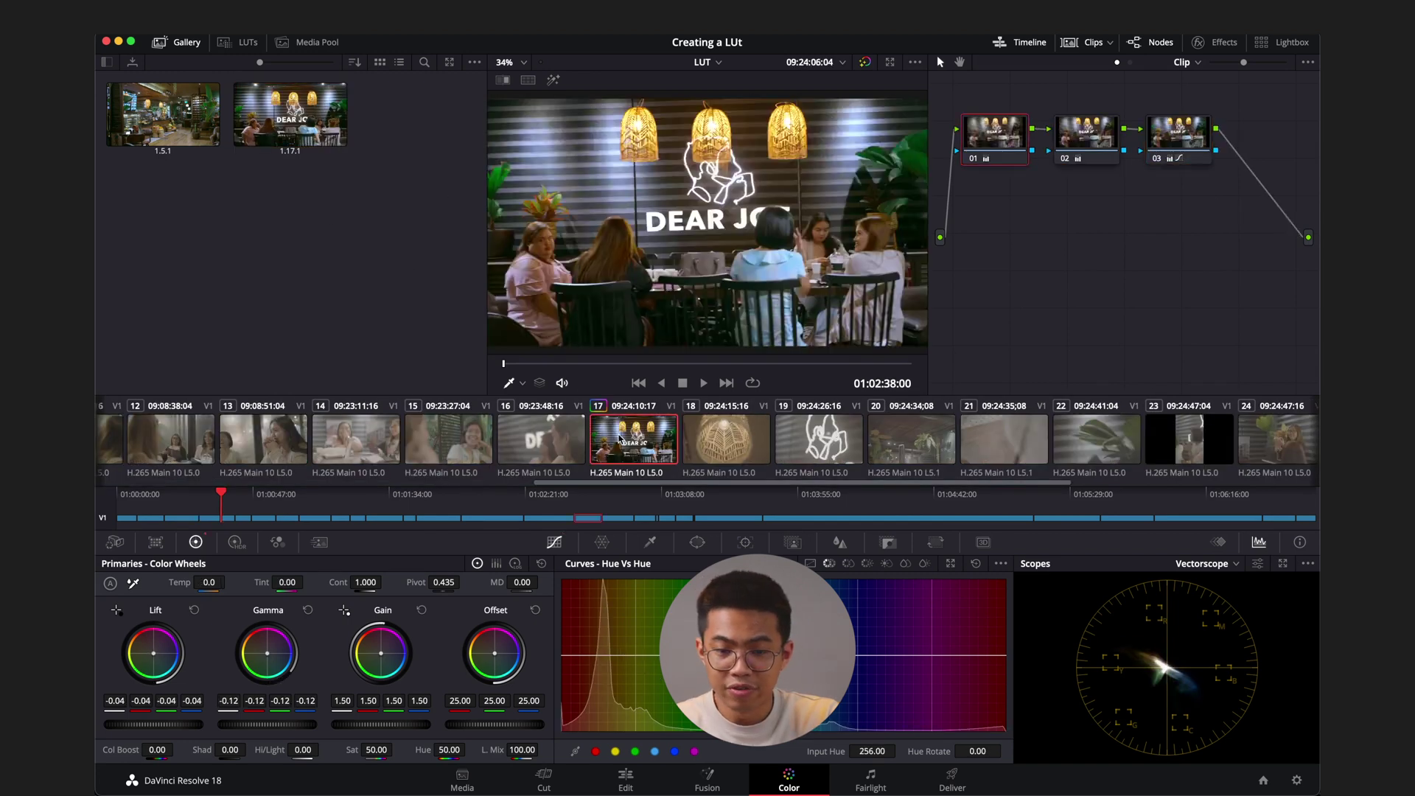
pyautogui.press('space')
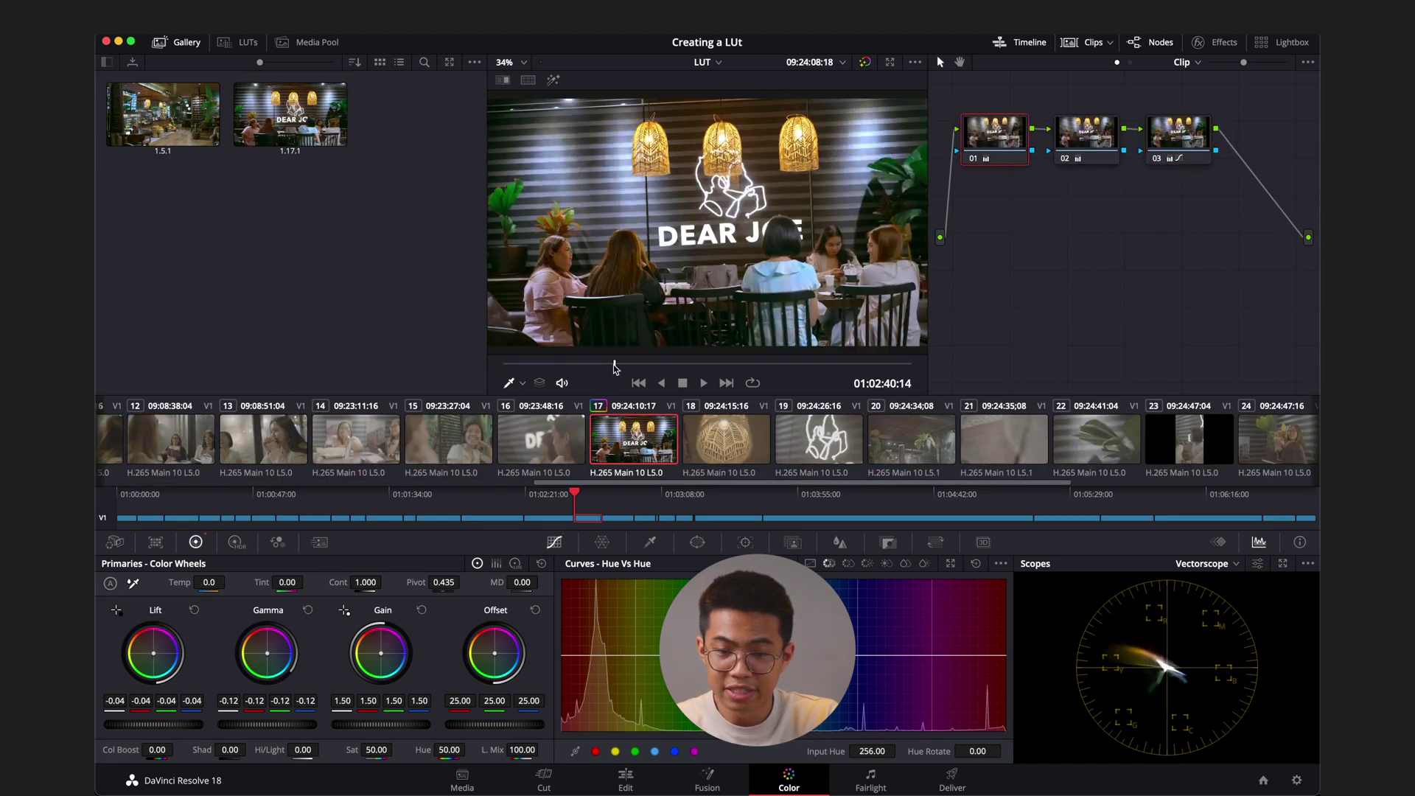
pyautogui.rightClick(642, 442)
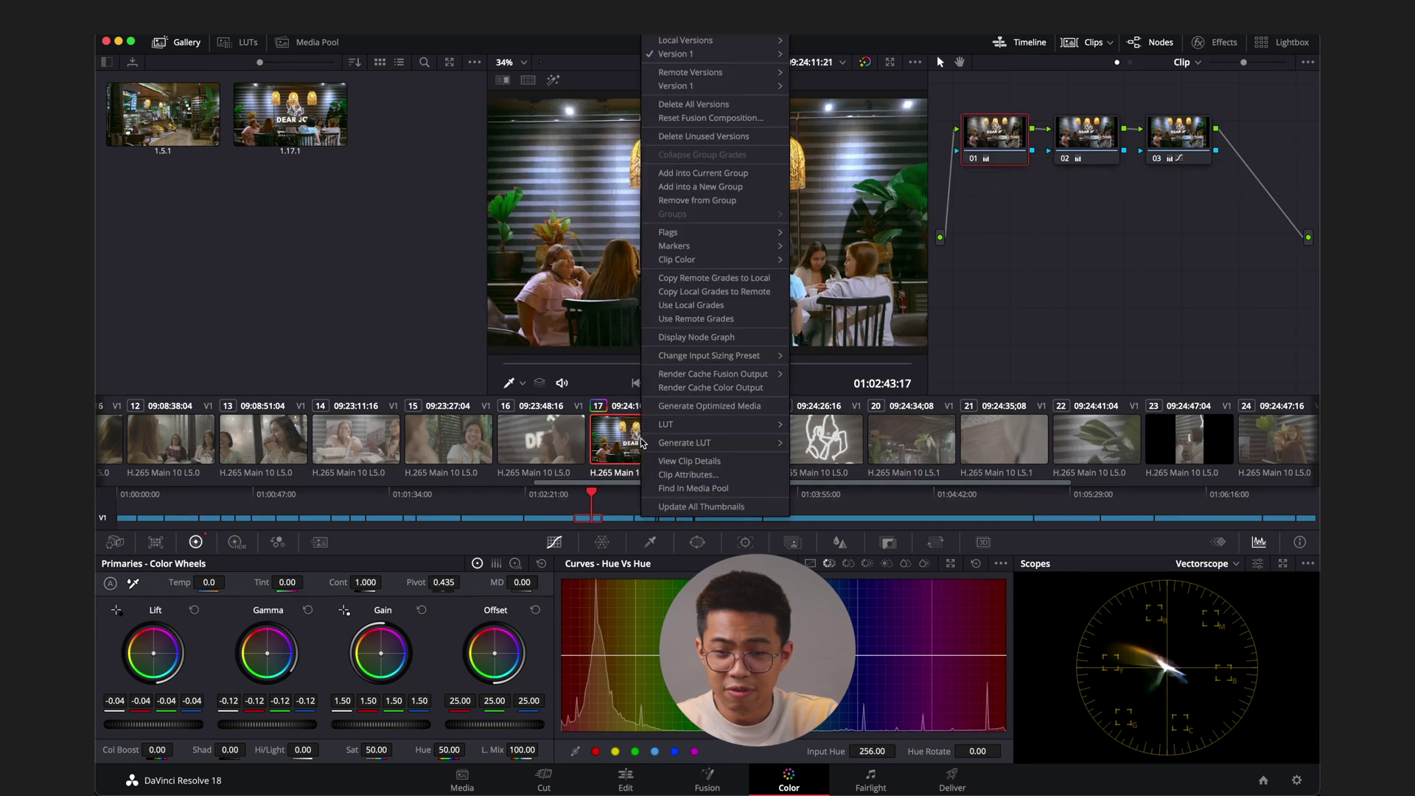
pyautogui.moveTo(658, 443)
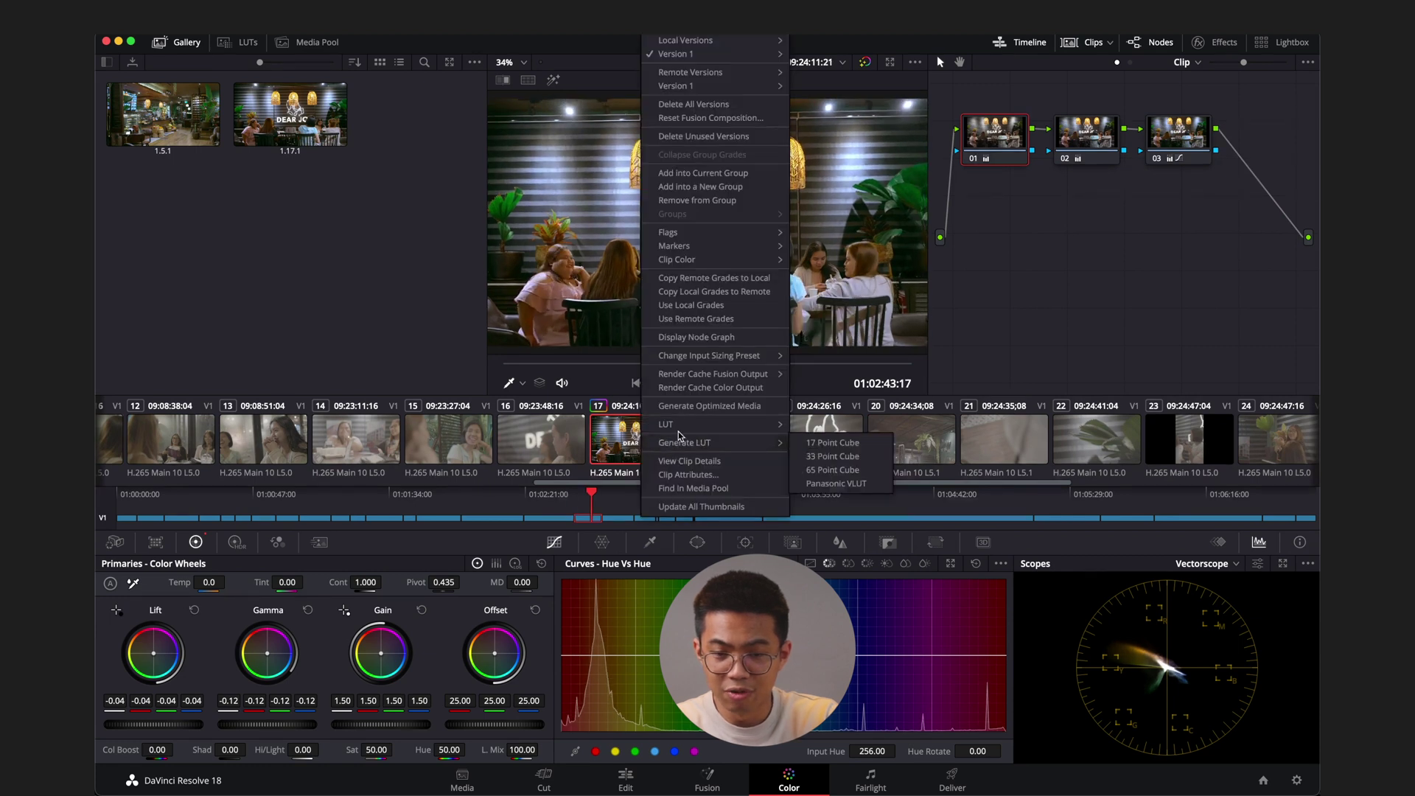
pyautogui.click(847, 474)
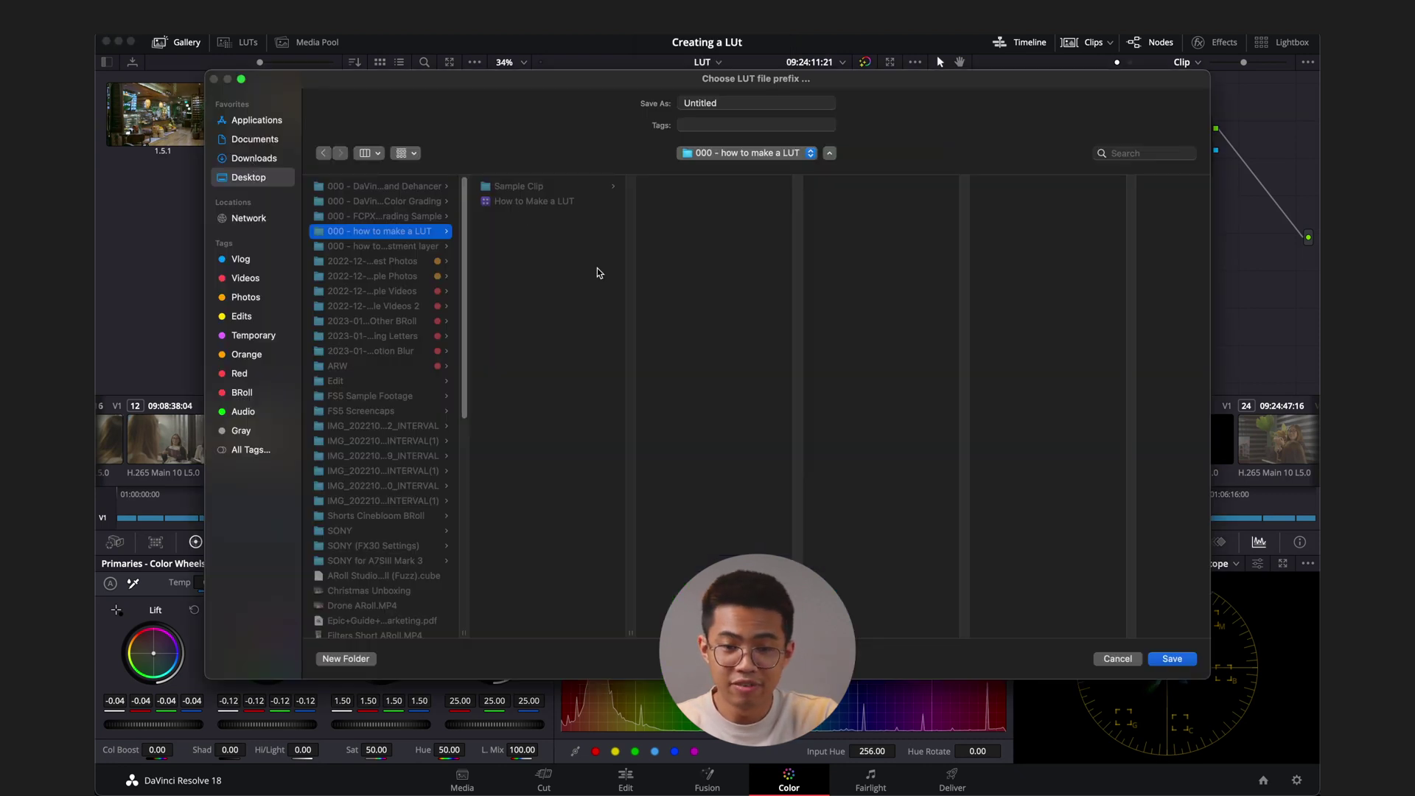
pyautogui.click(740, 103)
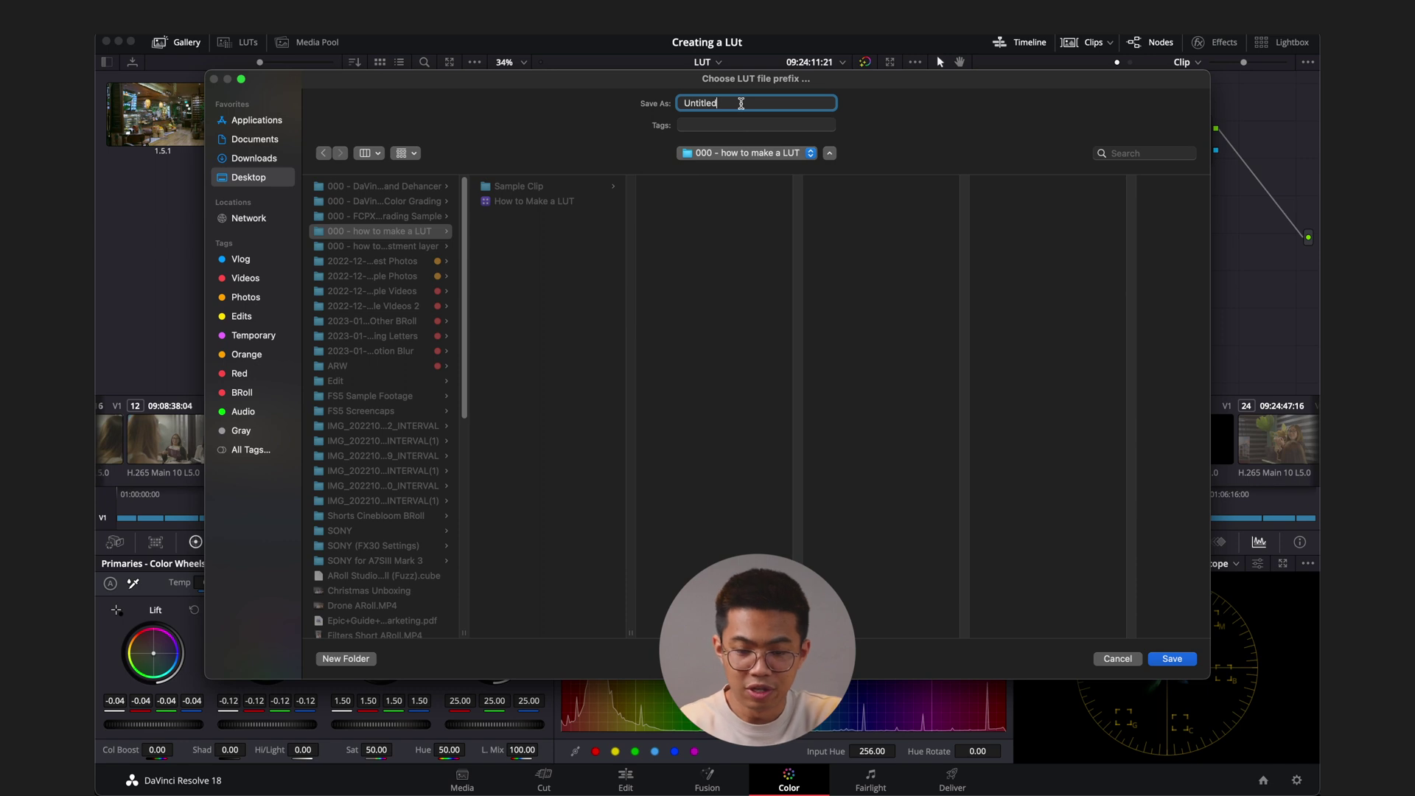
pyautogui.press('super+a')
pyautogui.write('Bridal Shower LUT')
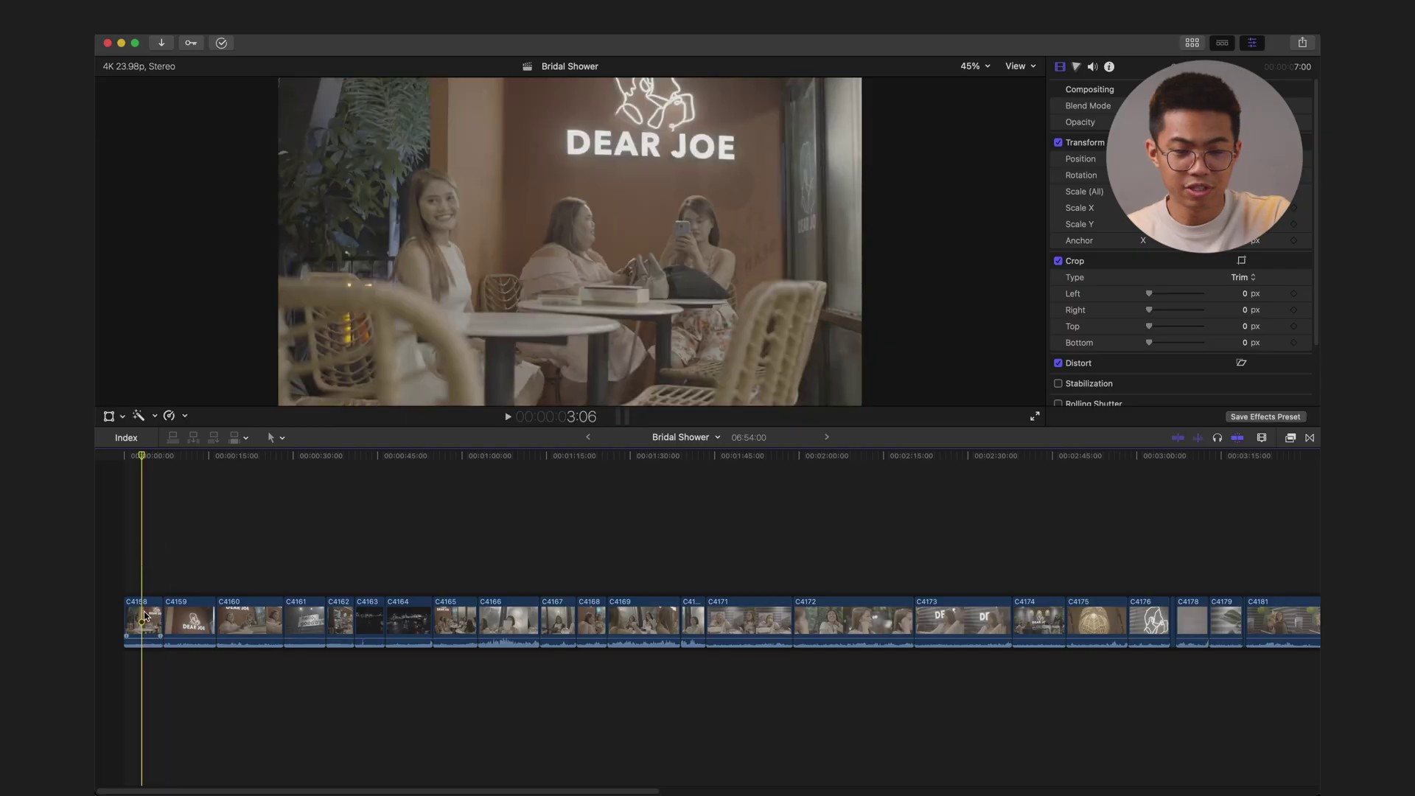
# - Apply the Custom LUT effect, found by searching 'lut', to clip C4158
pyautogui.click(145, 616)
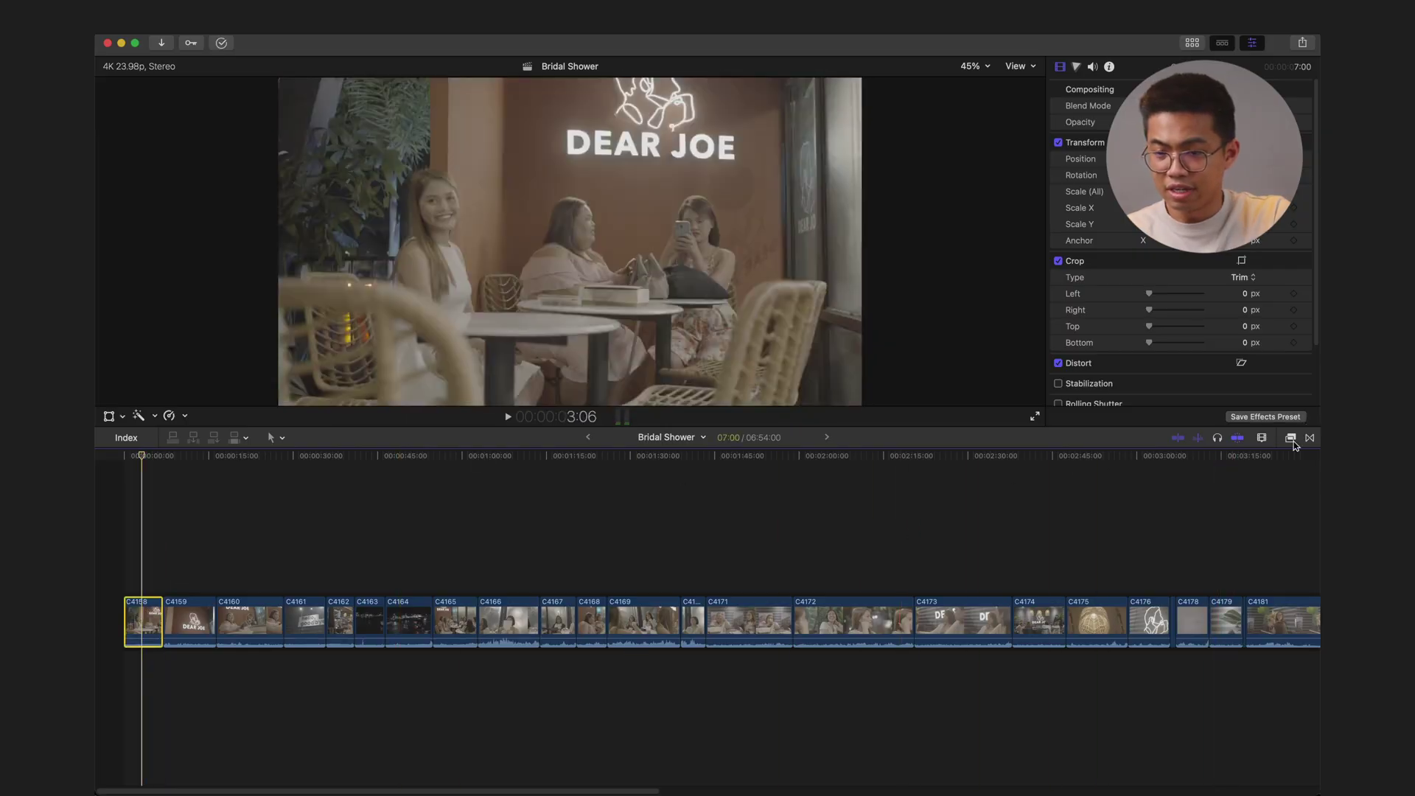
pyautogui.click(1290, 438)
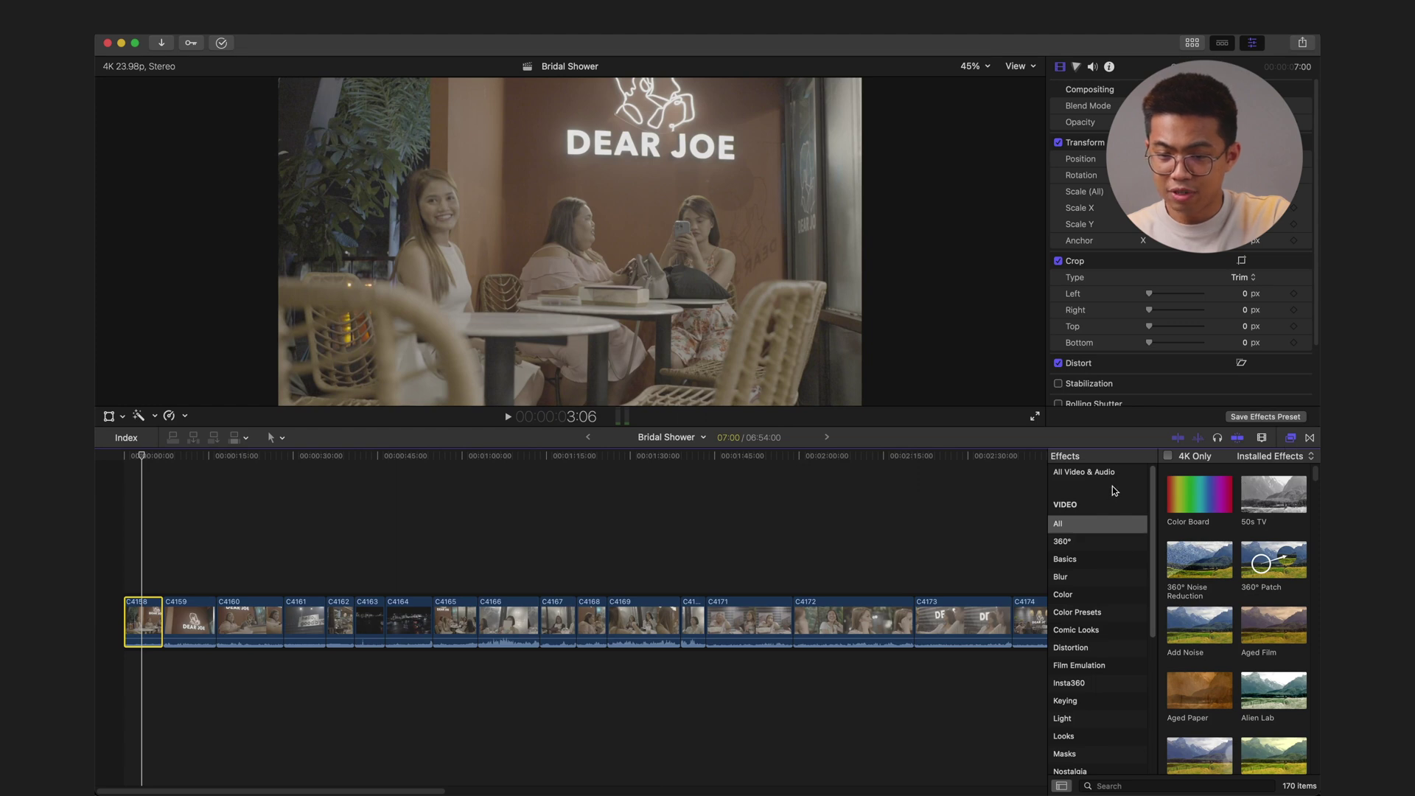
pyautogui.click(1128, 786)
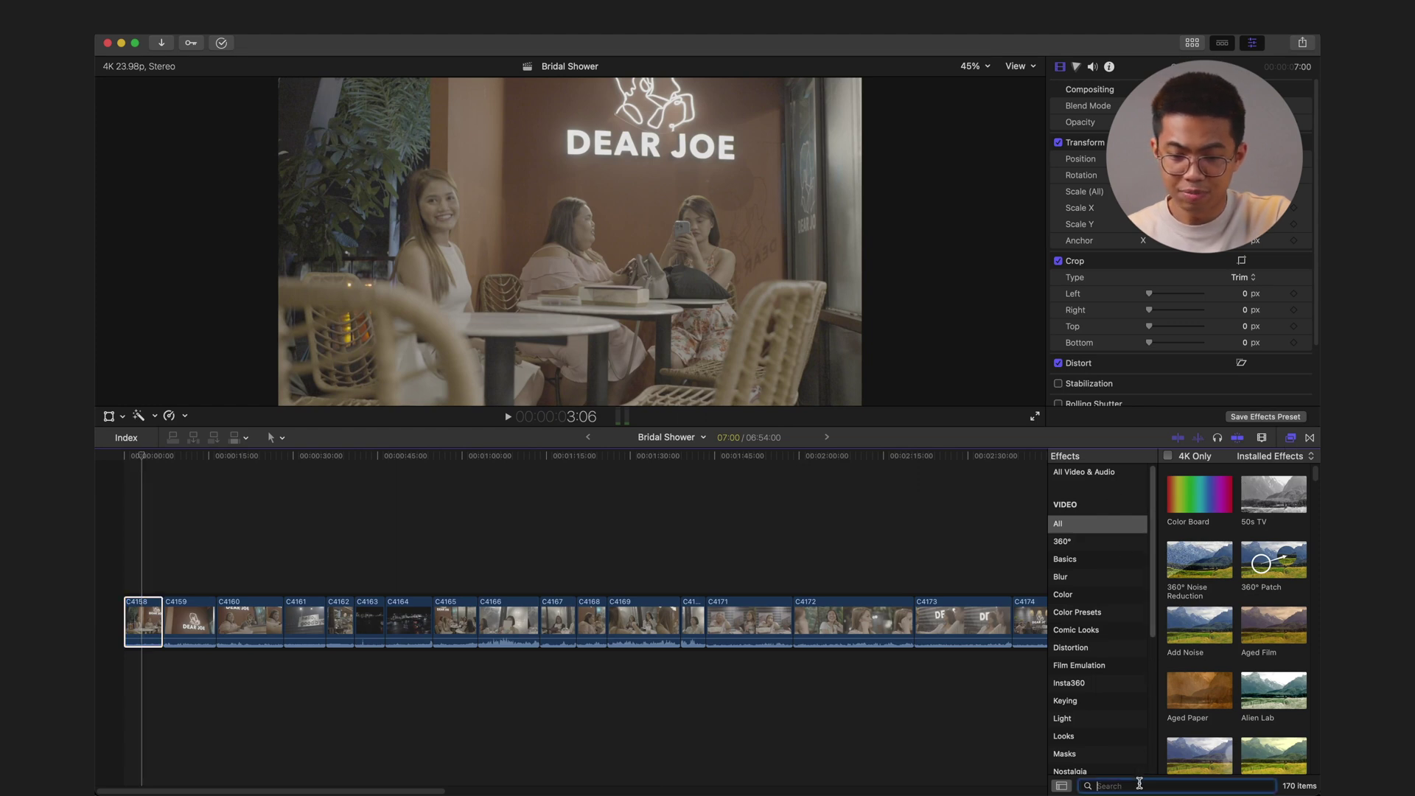
pyautogui.write('lut')
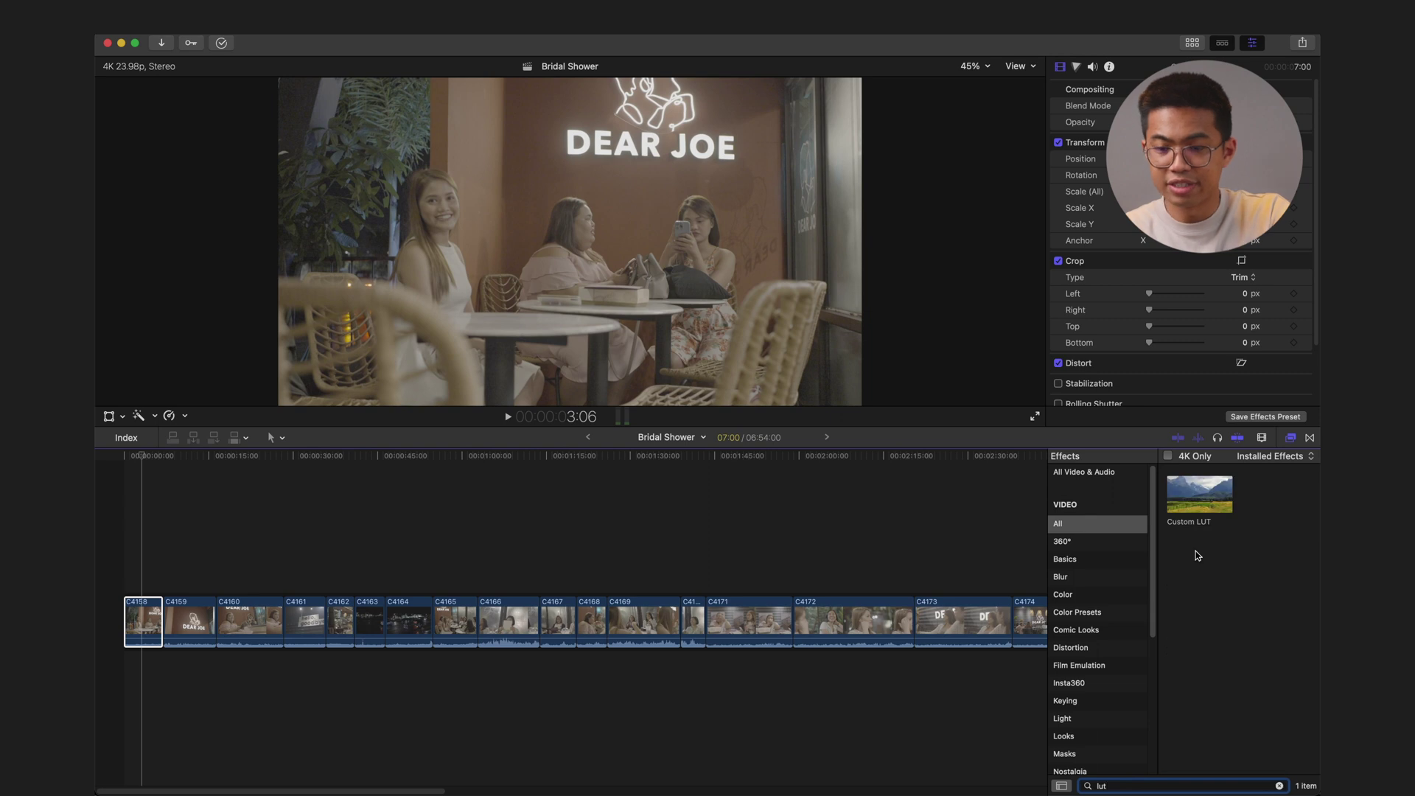
pyautogui.click(1196, 499)
pyautogui.doubleClick(1197, 499)
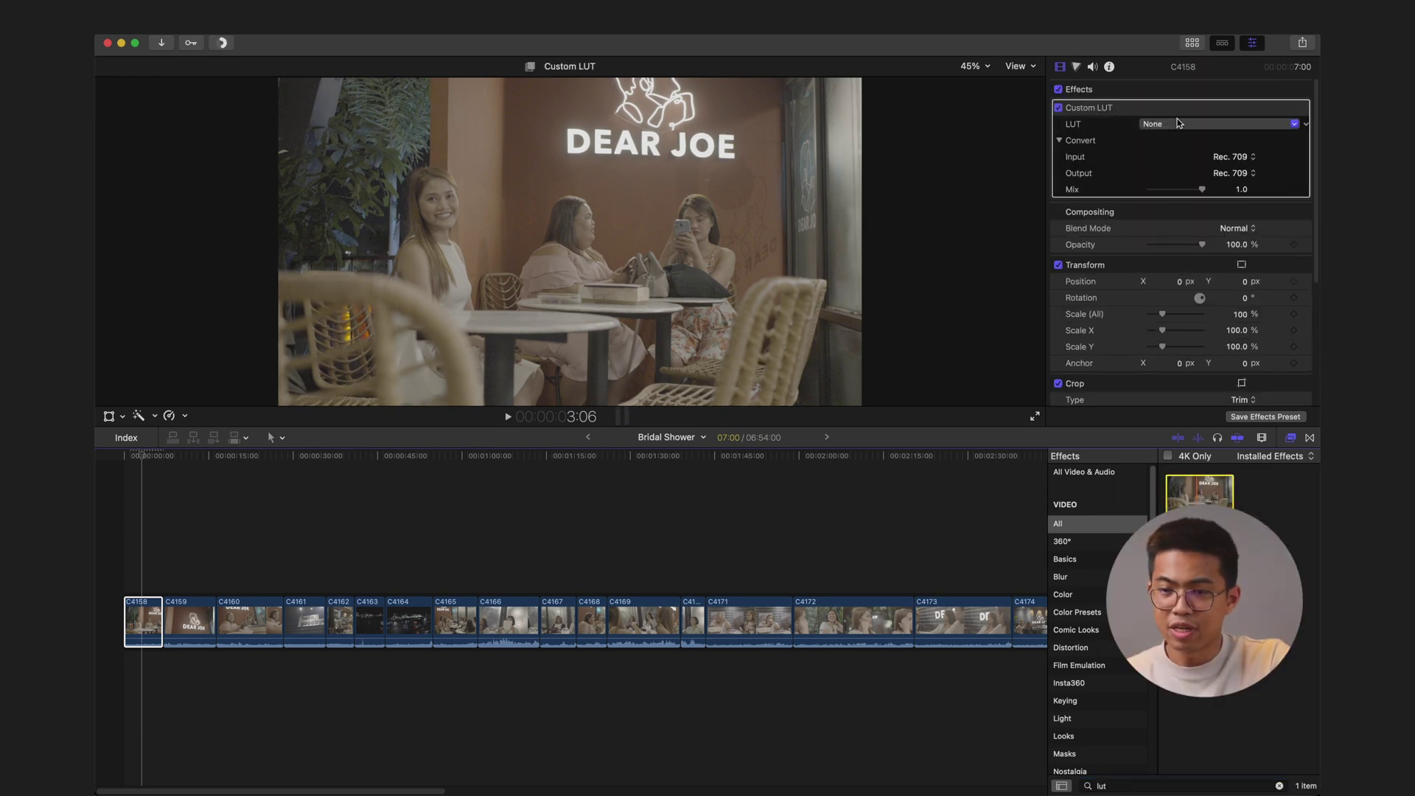
# - Load the exported Bridal Shower LUT cube file into C4158's Custom LUT effect
pyautogui.click(1221, 121)
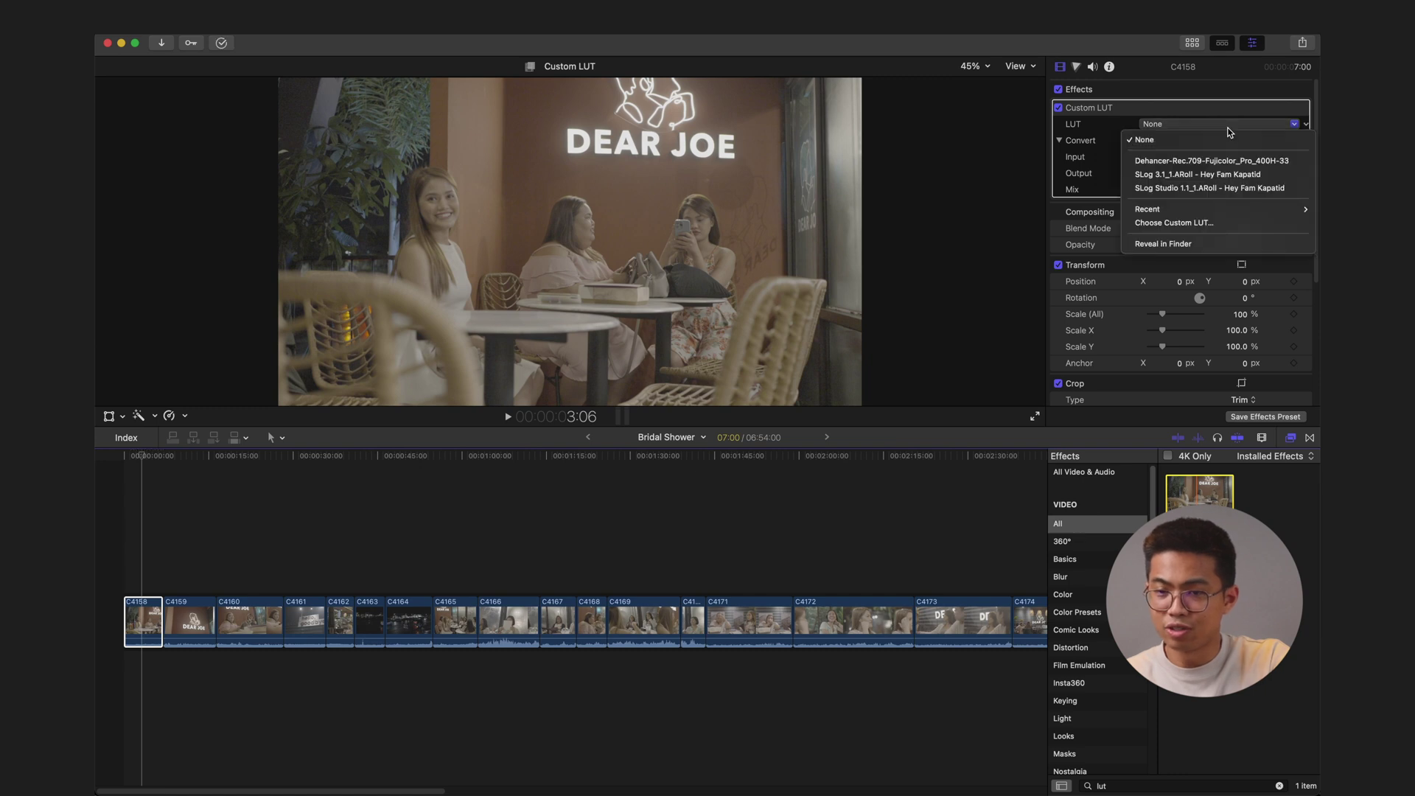
pyautogui.click(1221, 223)
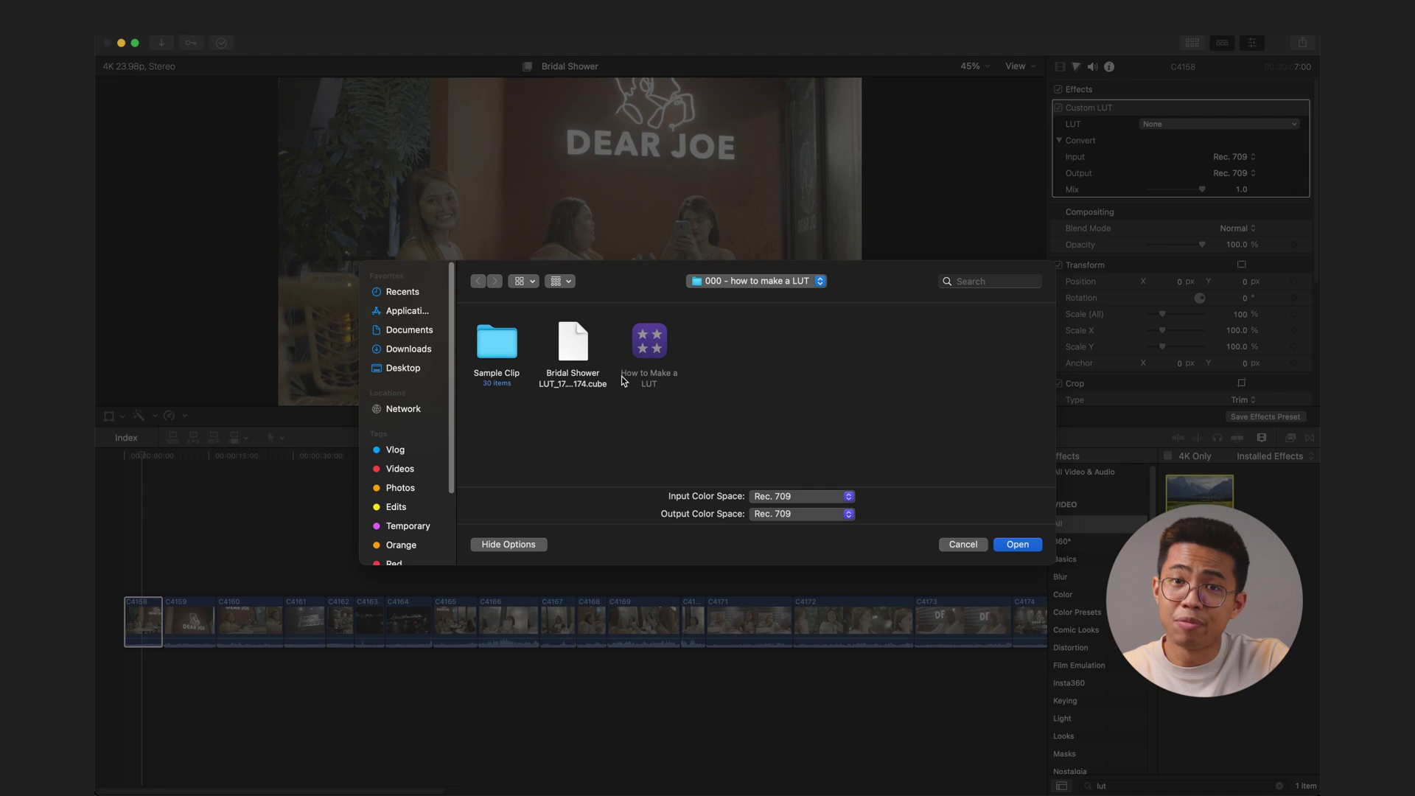
pyautogui.click(572, 349)
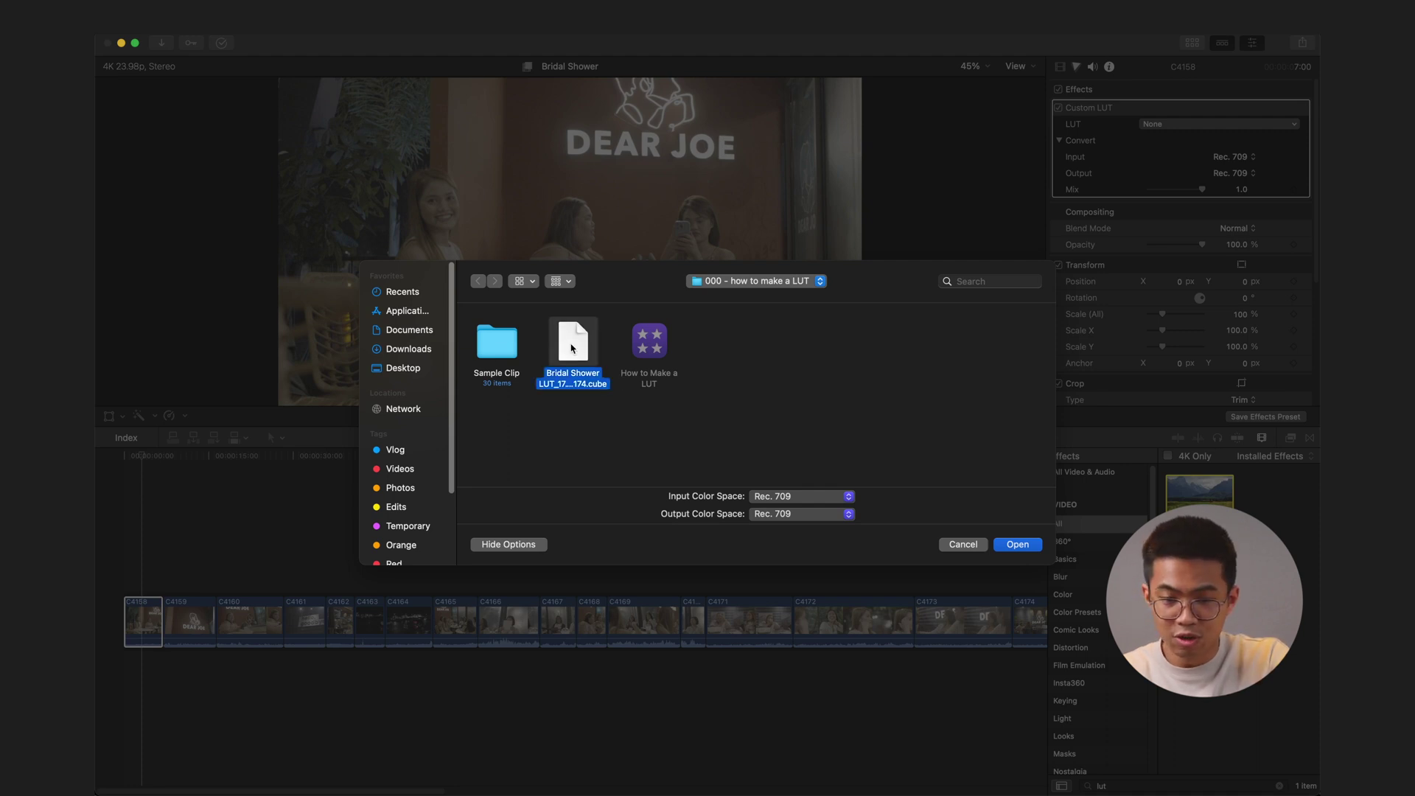
pyautogui.doubleClick(573, 349)
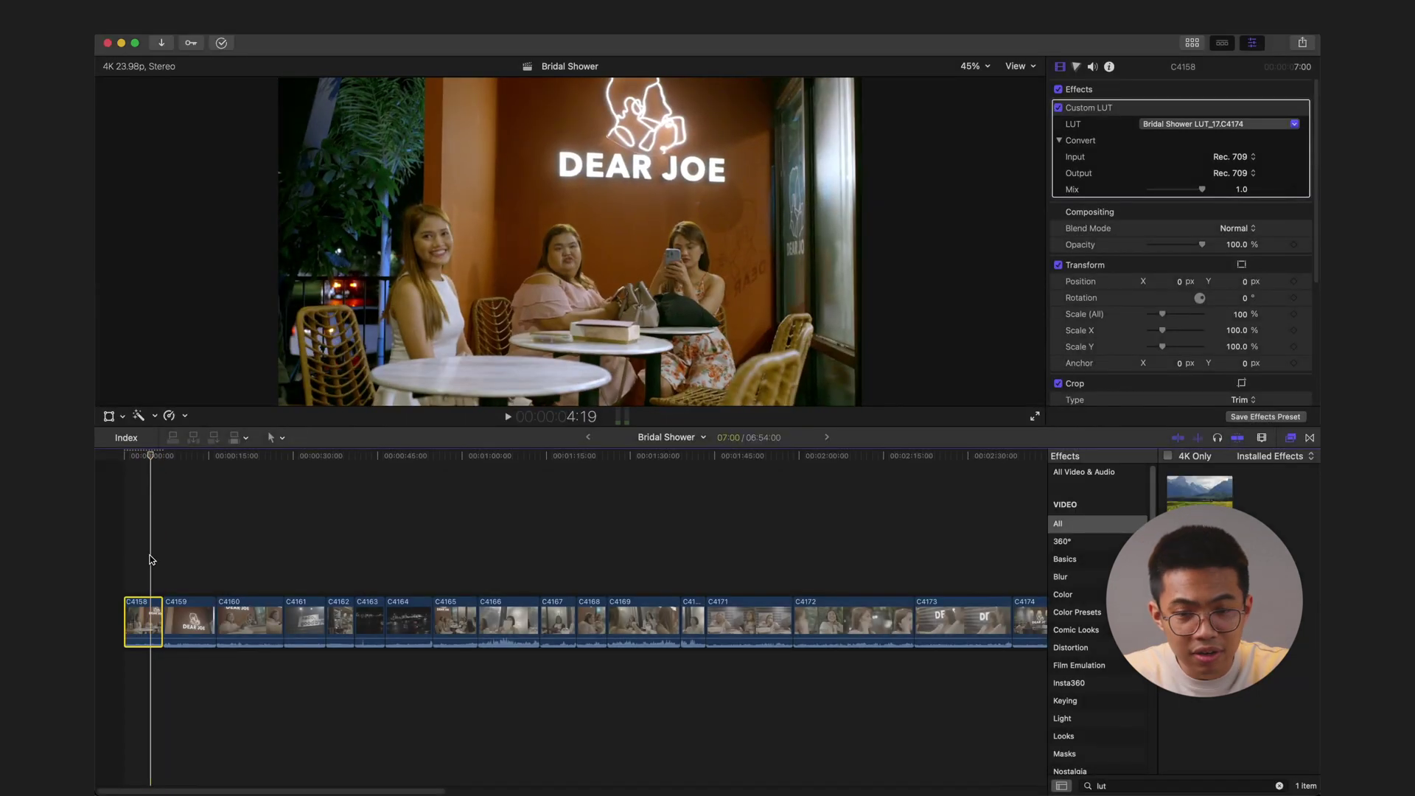
pyautogui.moveTo(148, 427); pyautogui.dragTo(148, 587)
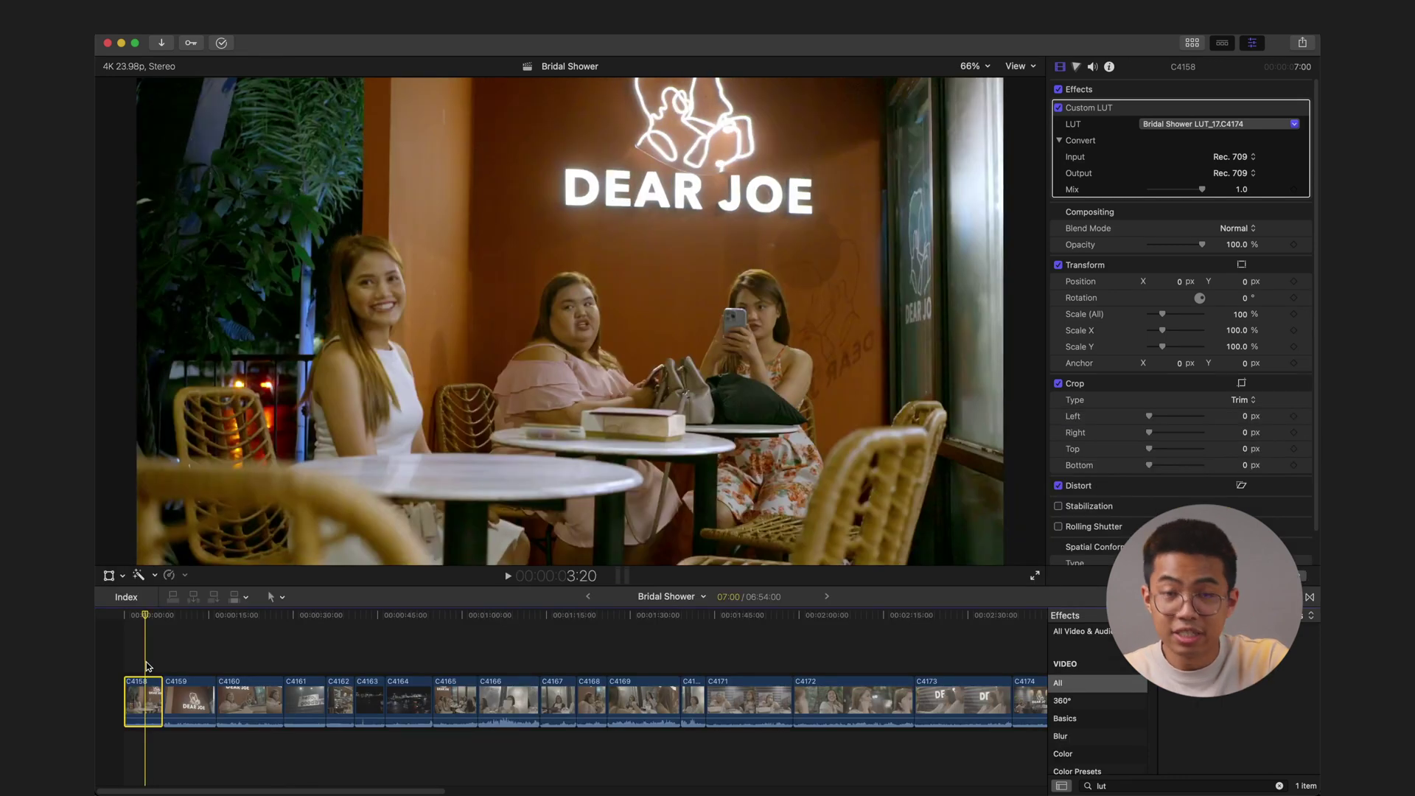
# - Paste C4158's Custom LUT attribute onto all 29 timeline clips, then return to the timeline start
pyautogui.click(178, 672)
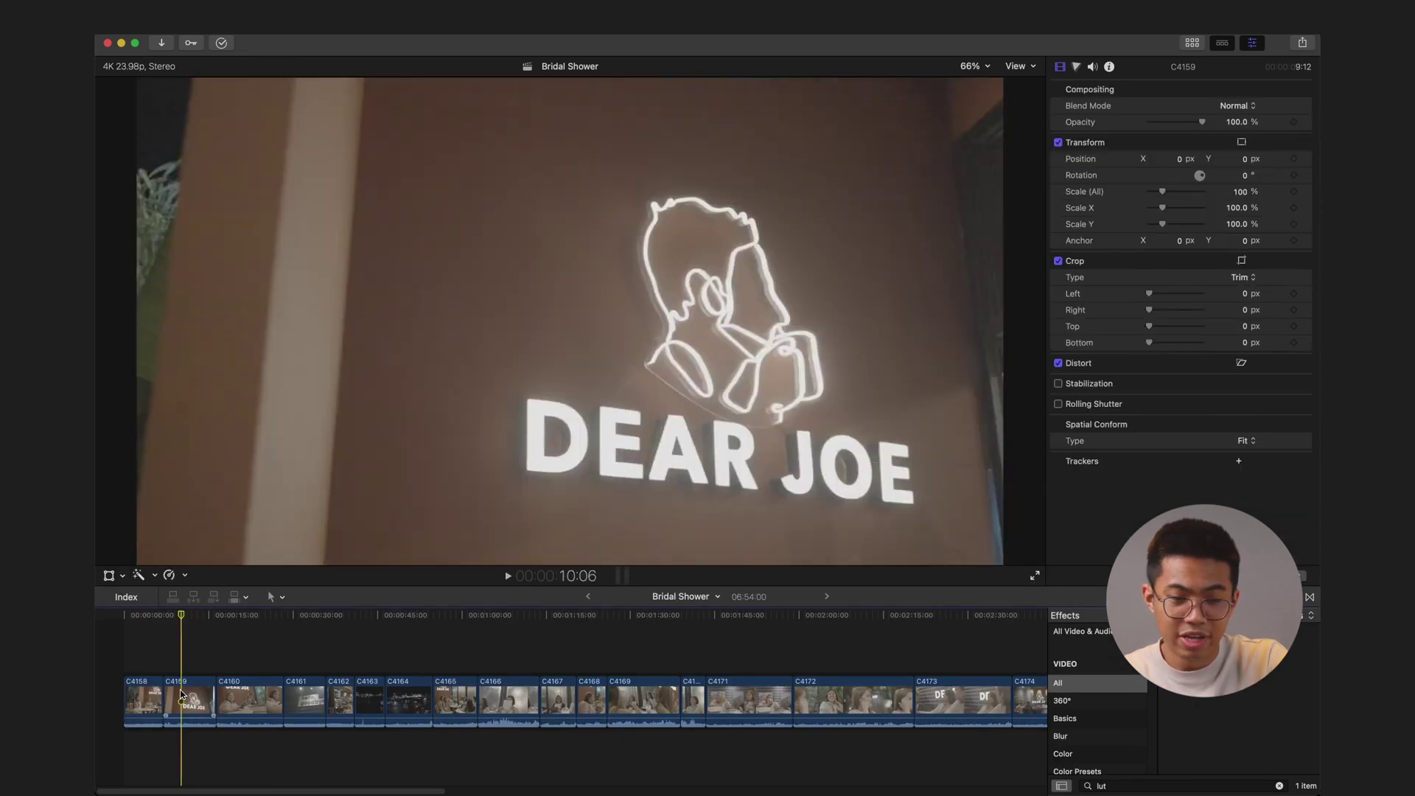
pyautogui.click(182, 692)
pyautogui.hscroll(20, 181, 692)
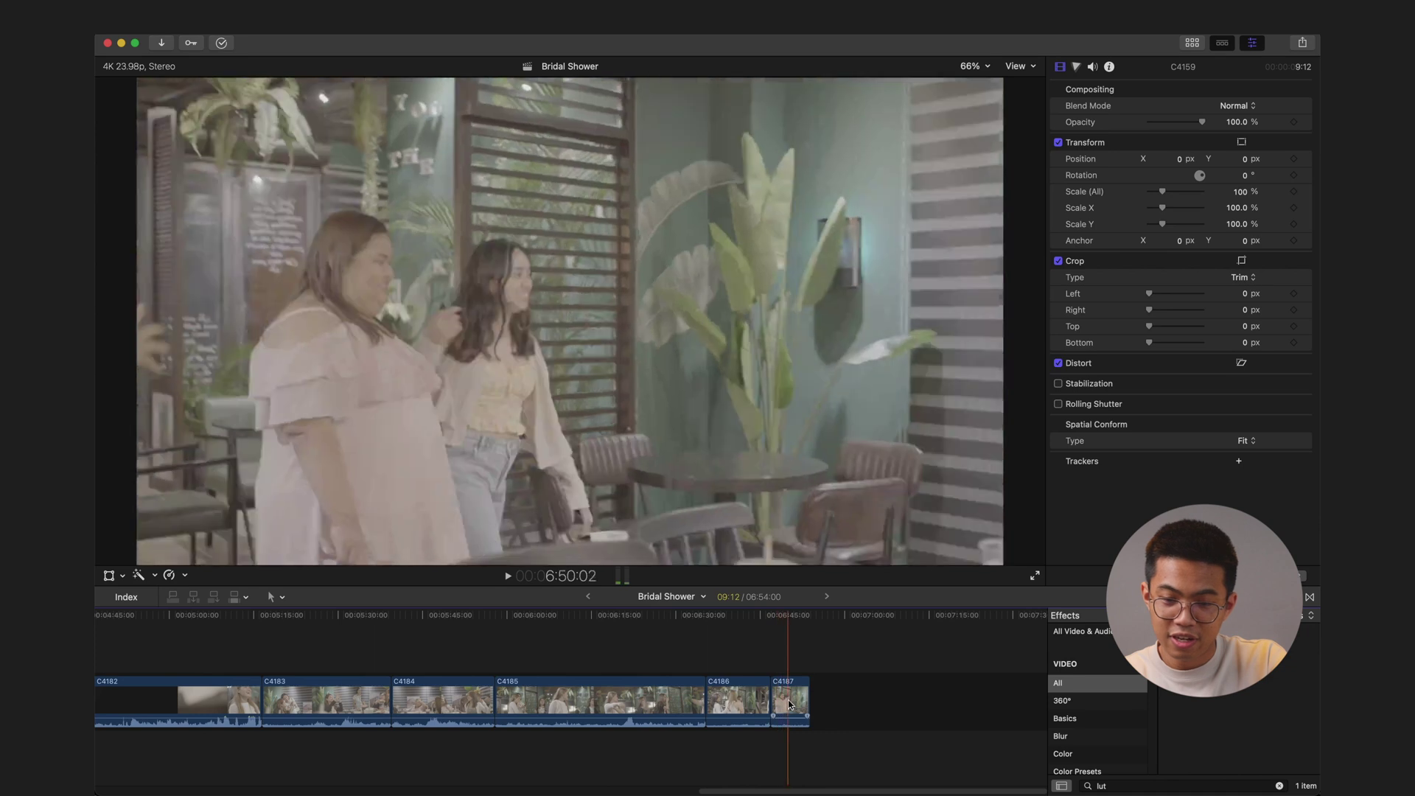
pyautogui.press('super+a')
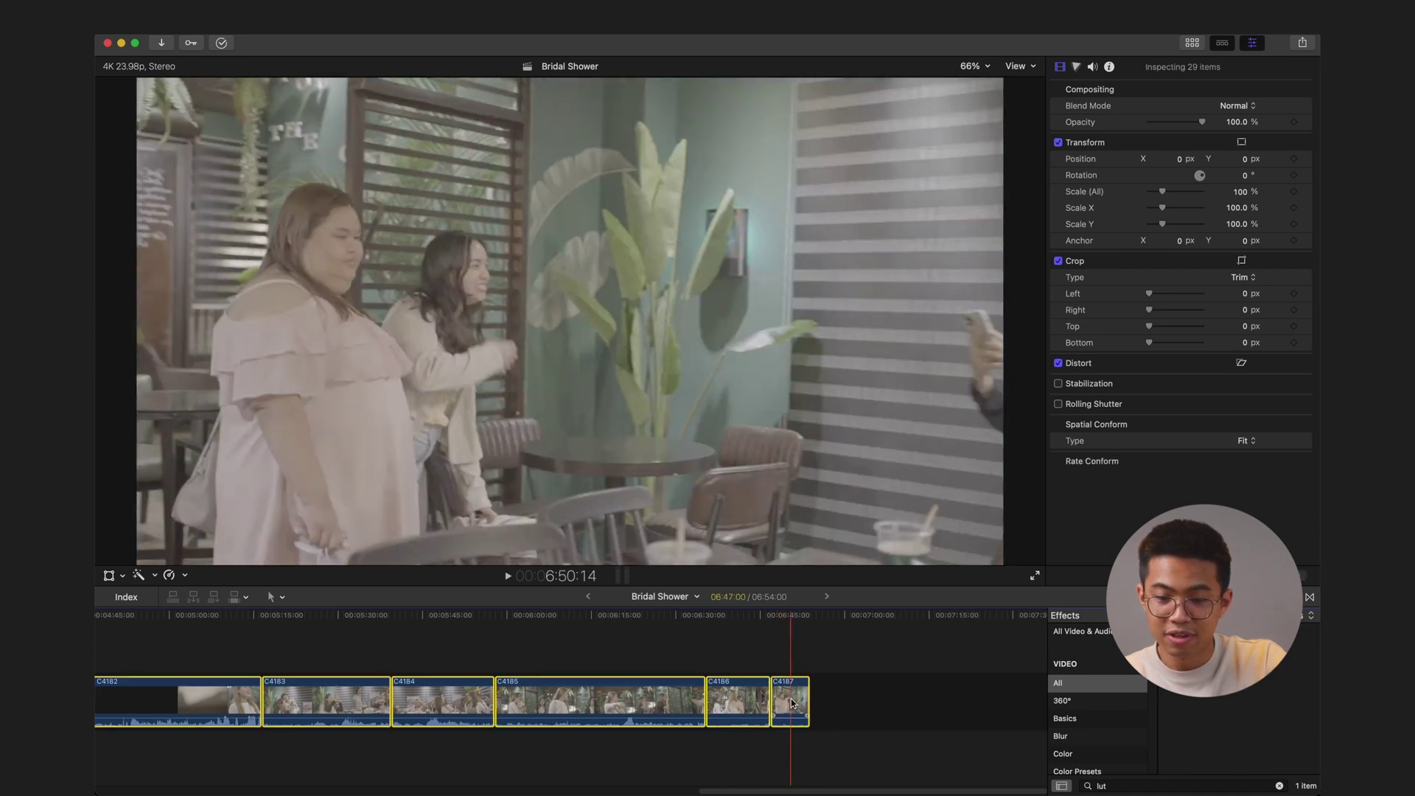
pyautogui.click(792, 703)
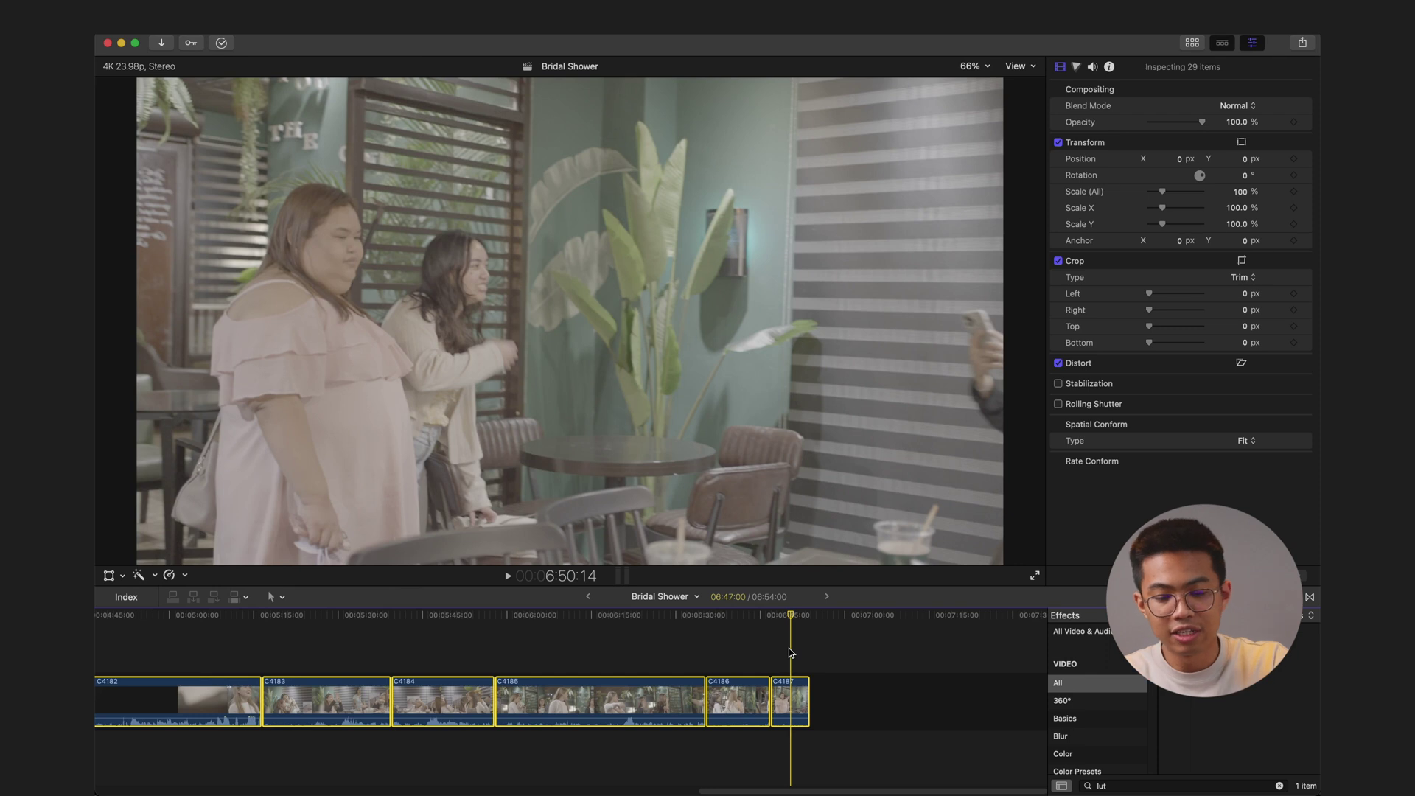
pyautogui.press('super+shift+v')
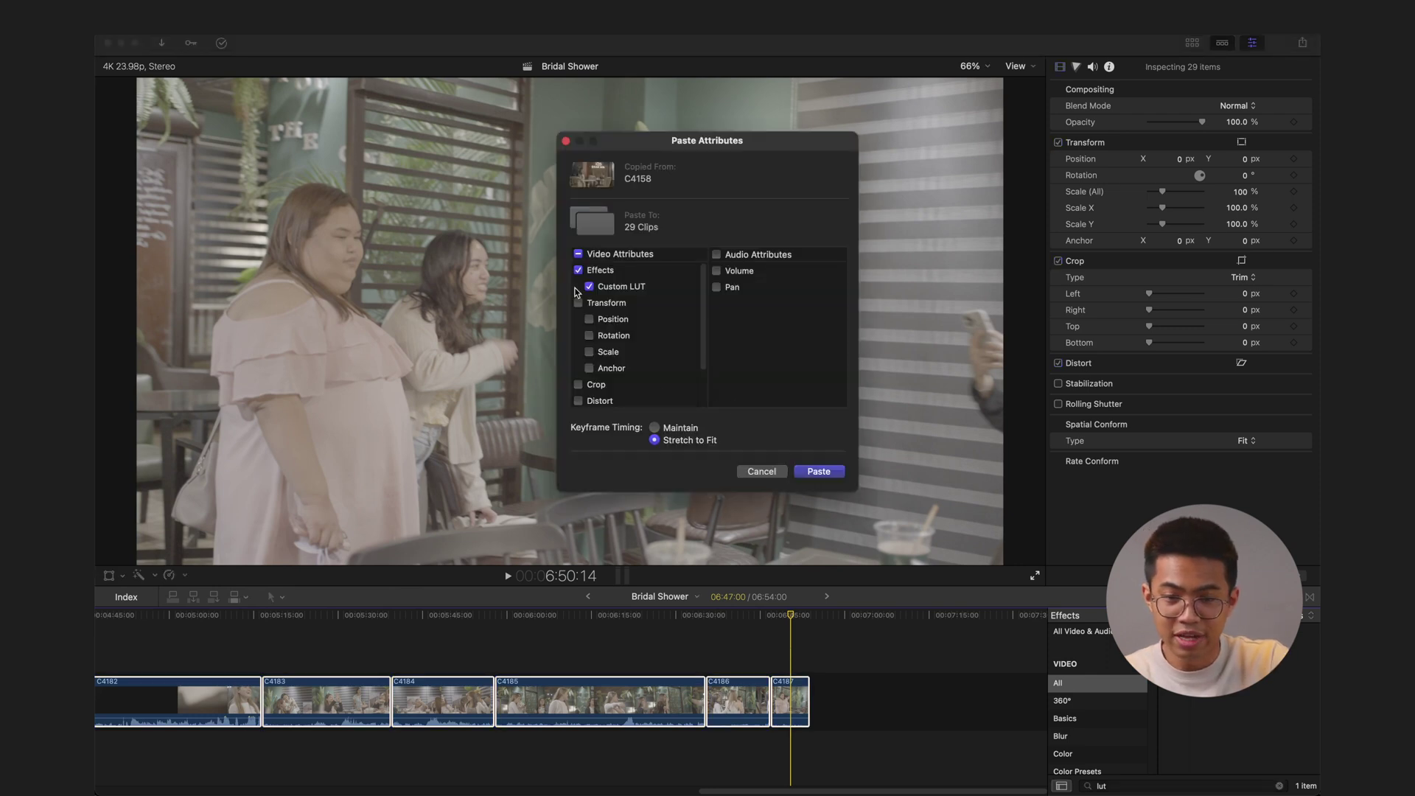
pyautogui.click(818, 471)
pyautogui.press('Home')
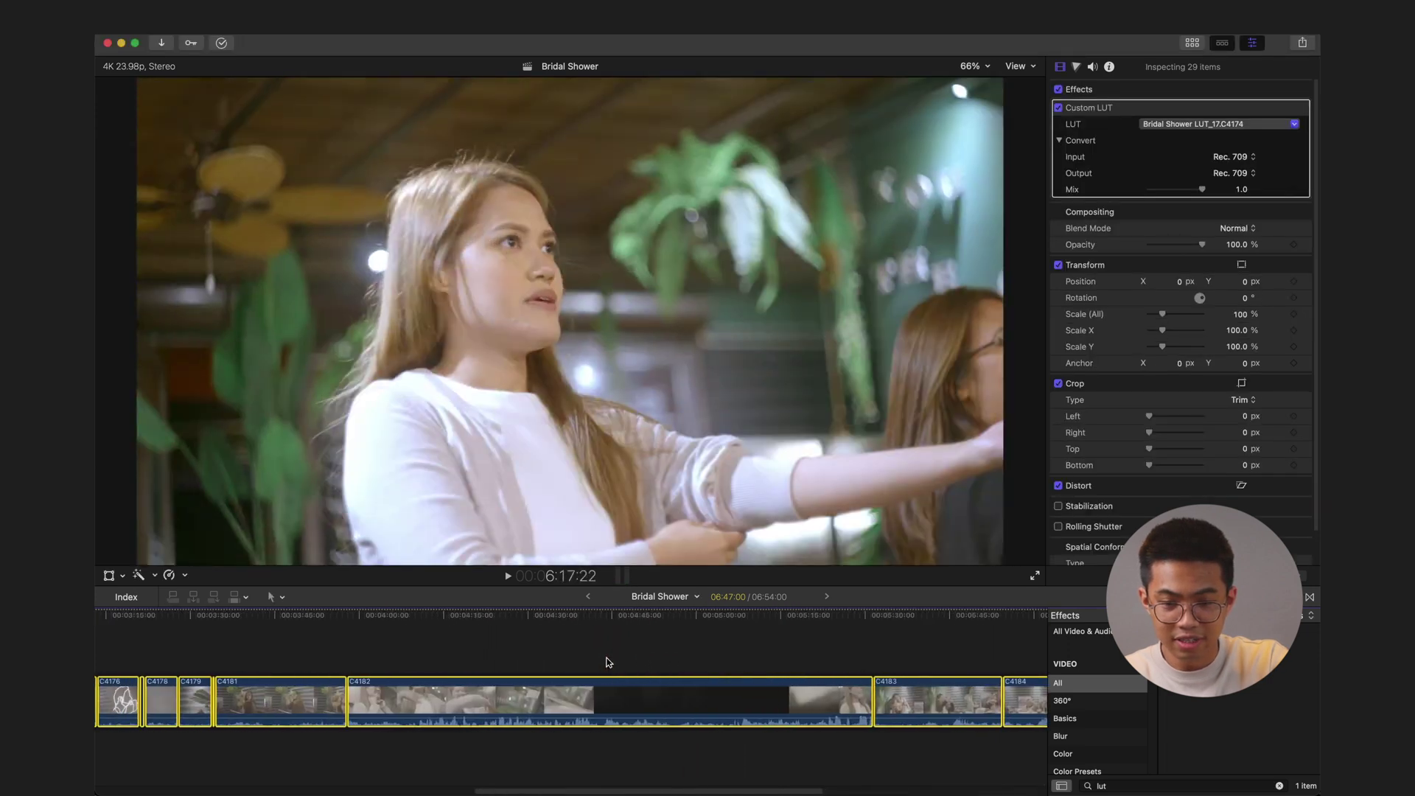
pyautogui.press('l')
pyautogui.press('l')
pyautogui.press('l')
pyautogui.press('l')
pyautogui.press('l')
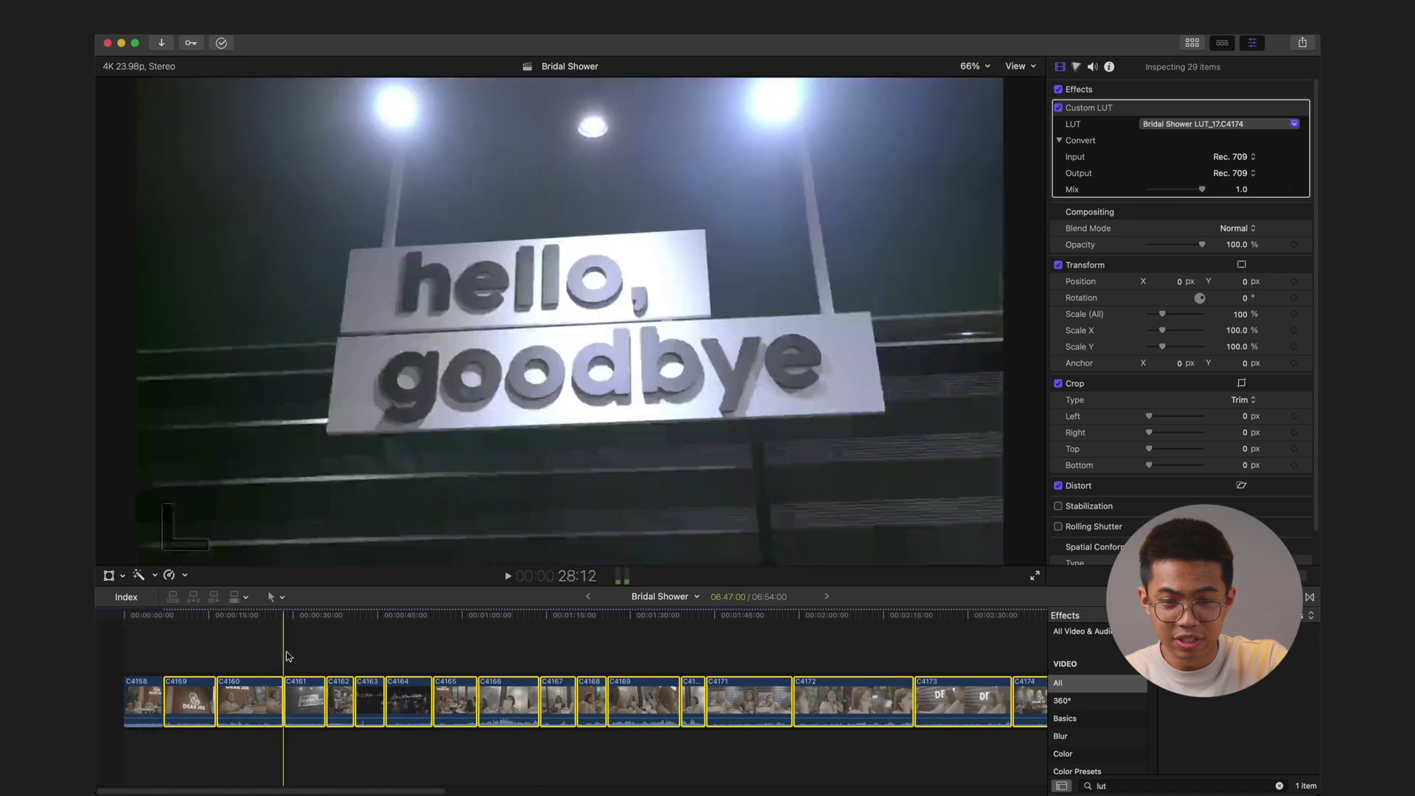